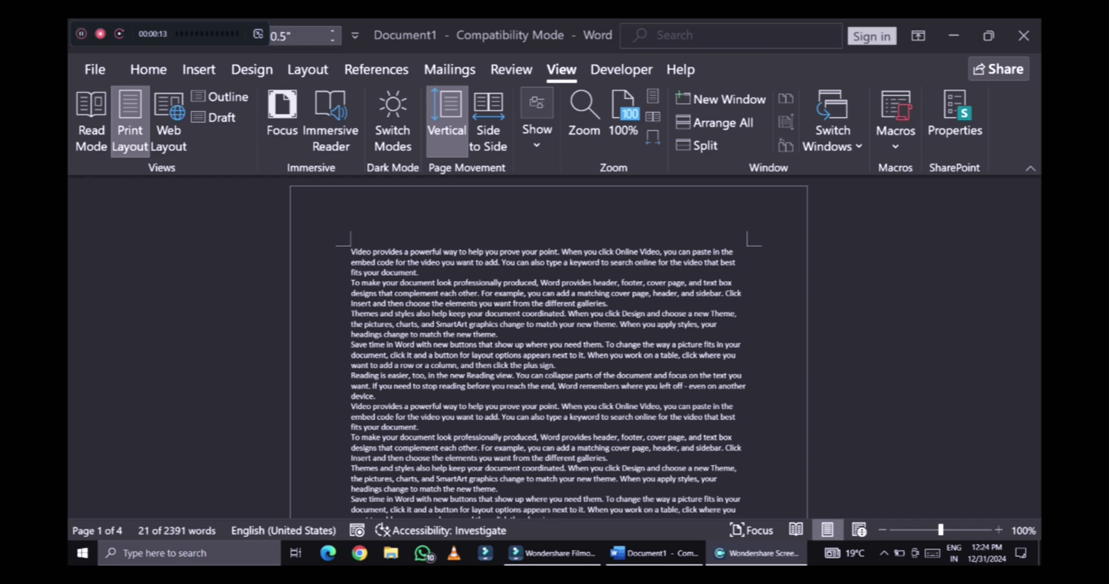
pyautogui.hotkey('alt', 'Tab')
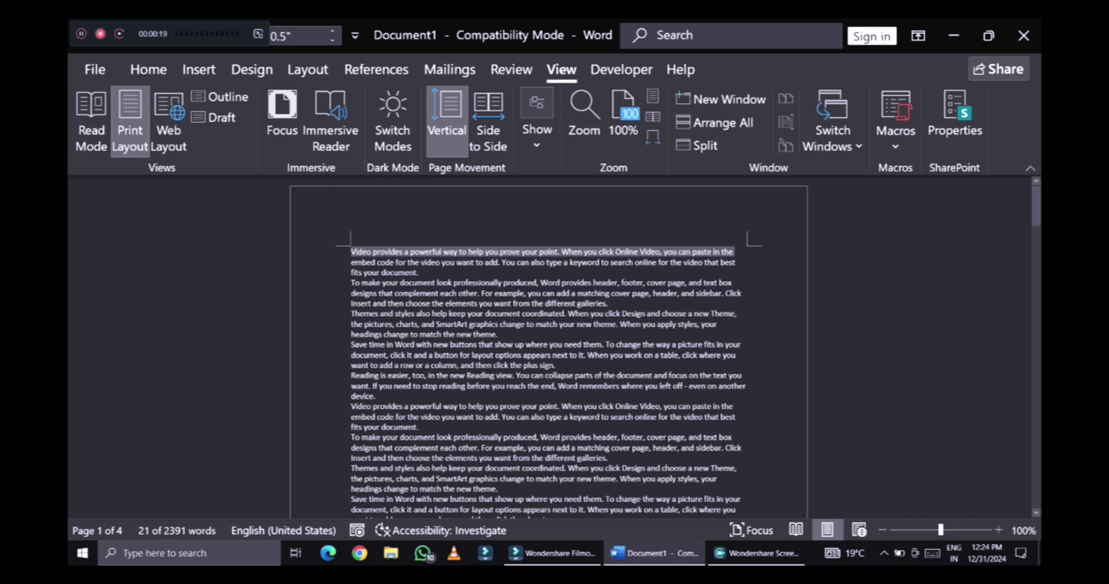
pyautogui.press('Left')
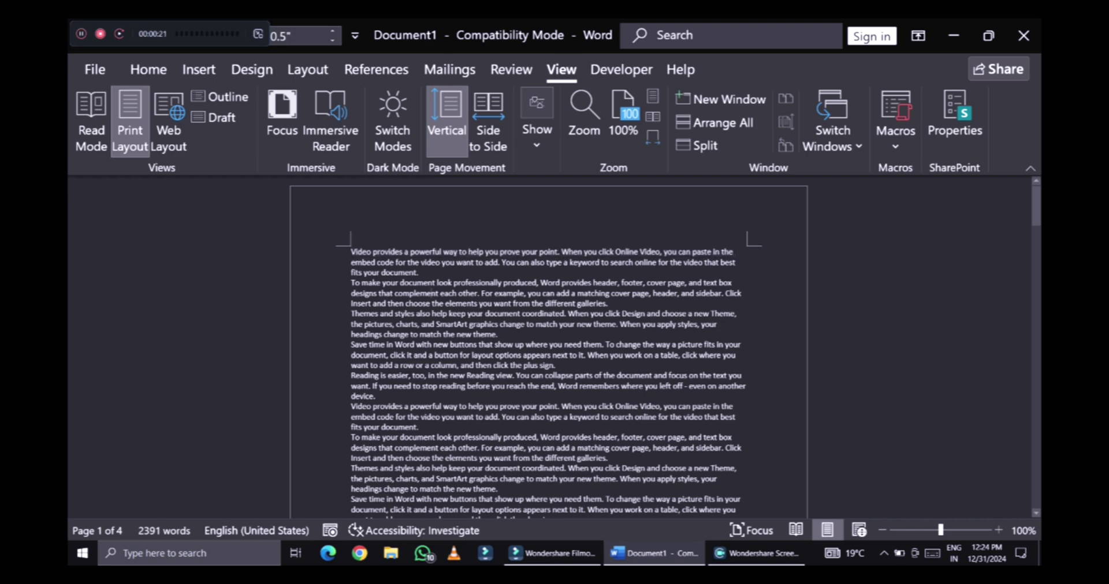
pyautogui.click(320, 304)
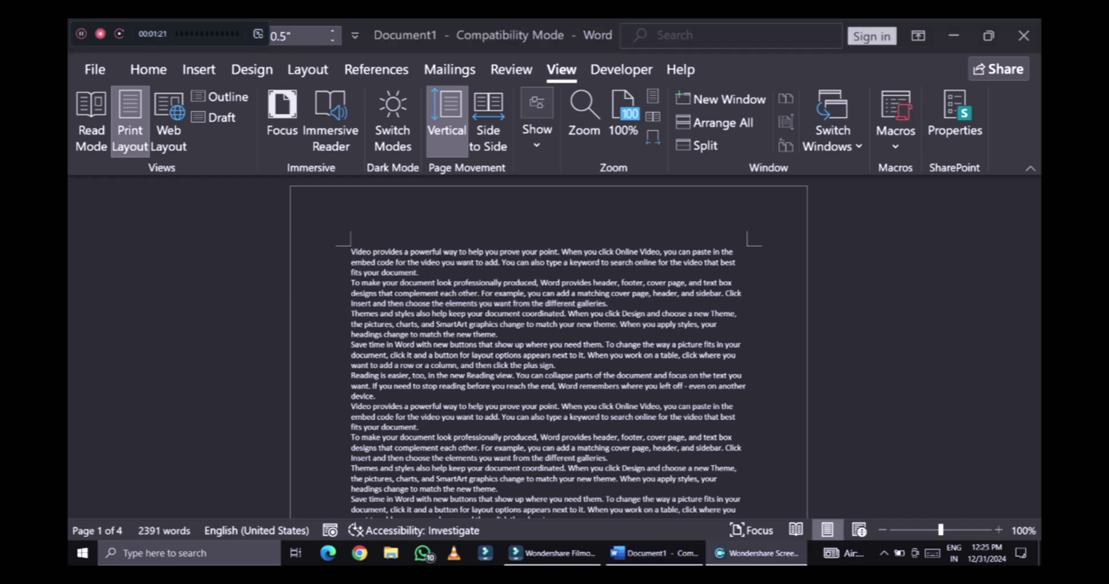
pyautogui.click(439, 252)
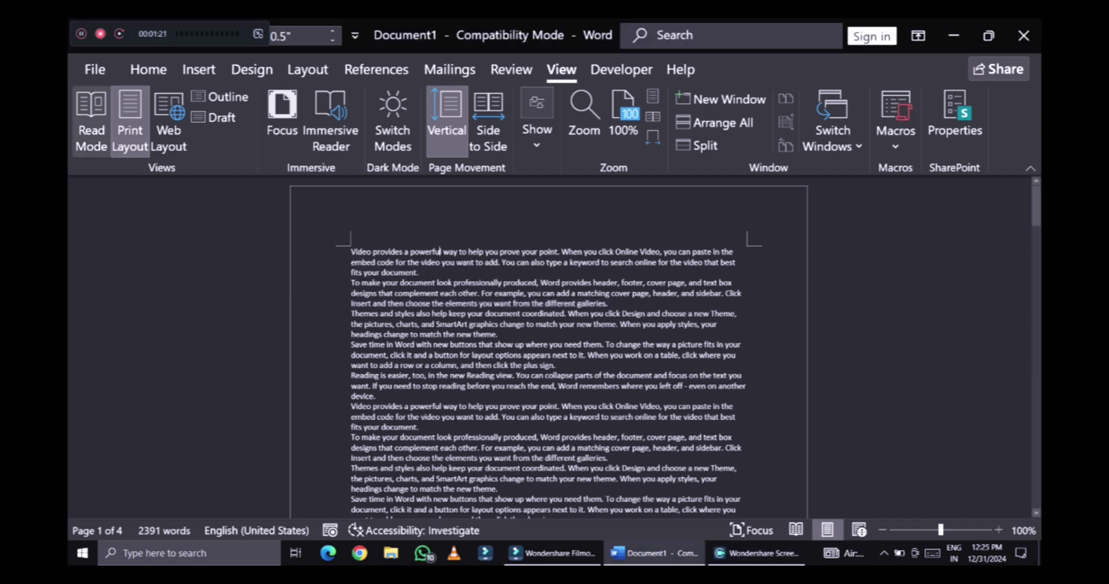
# - Switch the document to Read Mode and page forward through its screens
pyautogui.hotkey('alt', 'w')
pyautogui.press('f')
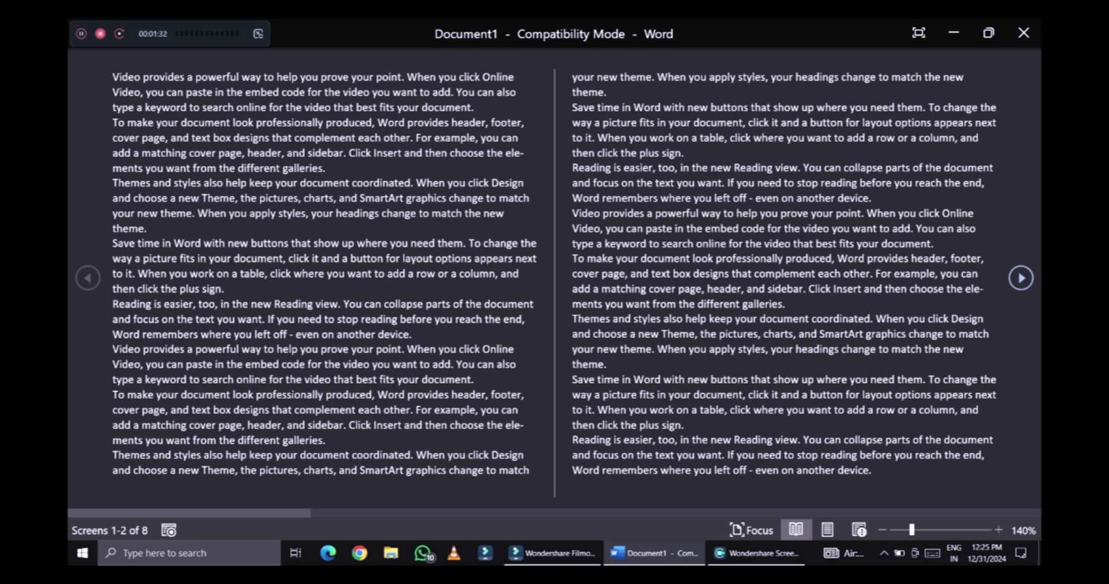
pyautogui.click(1020, 277)
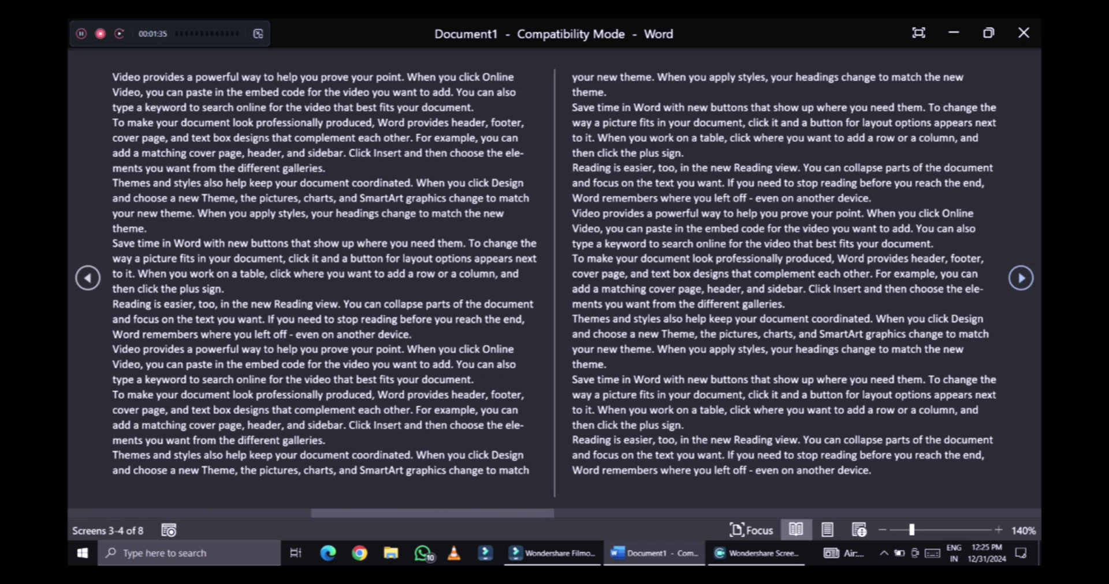
pyautogui.click(1020, 277)
pyautogui.click(1020, 278)
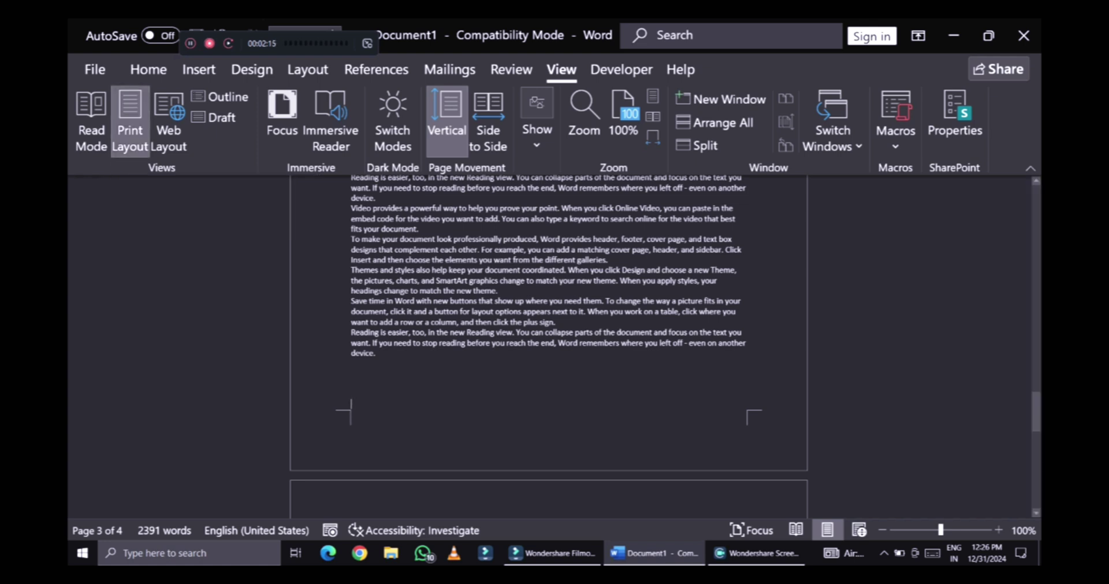
# - Look over the page layout in Print Layout and compare it with Web Layout, finishing in Web Layout
pyautogui.scroll(-5, 354, 255)
pyautogui.scroll(4, 354, 321)
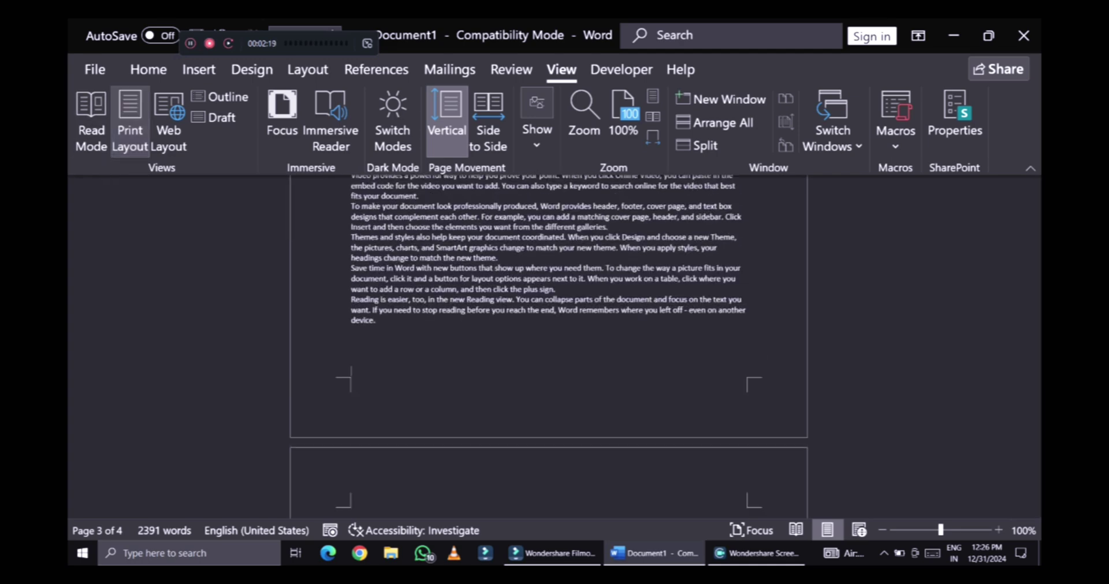
pyautogui.click(323, 300)
pyautogui.click(168, 121)
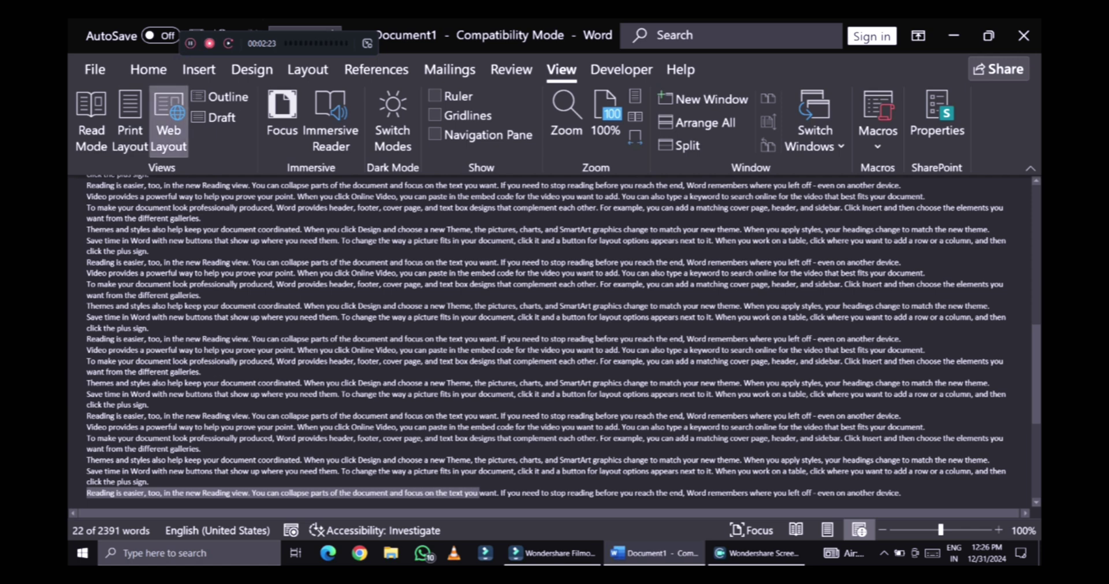
pyautogui.click(130, 121)
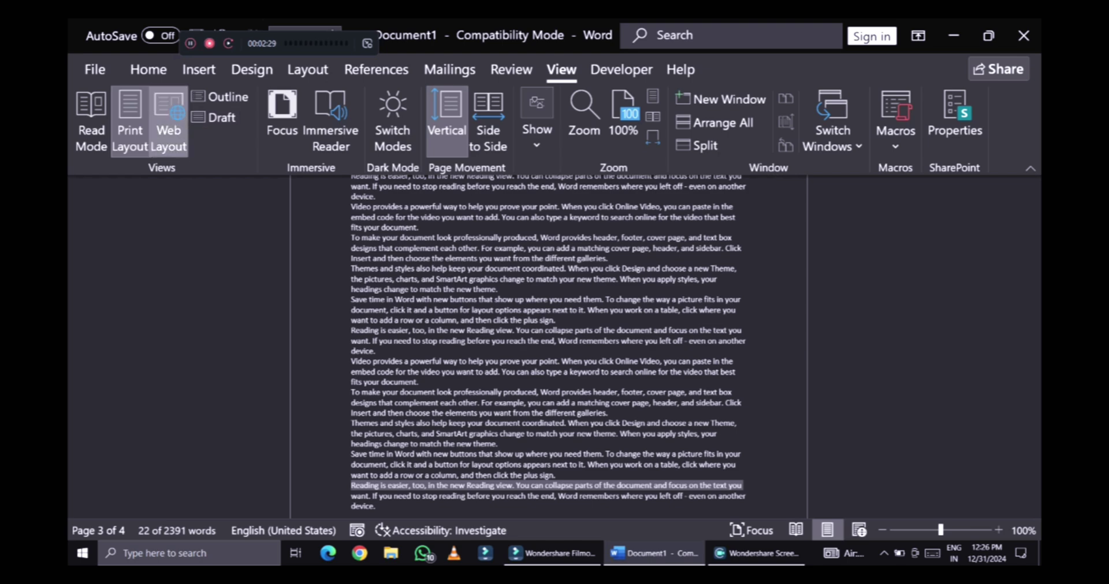
pyautogui.click(169, 123)
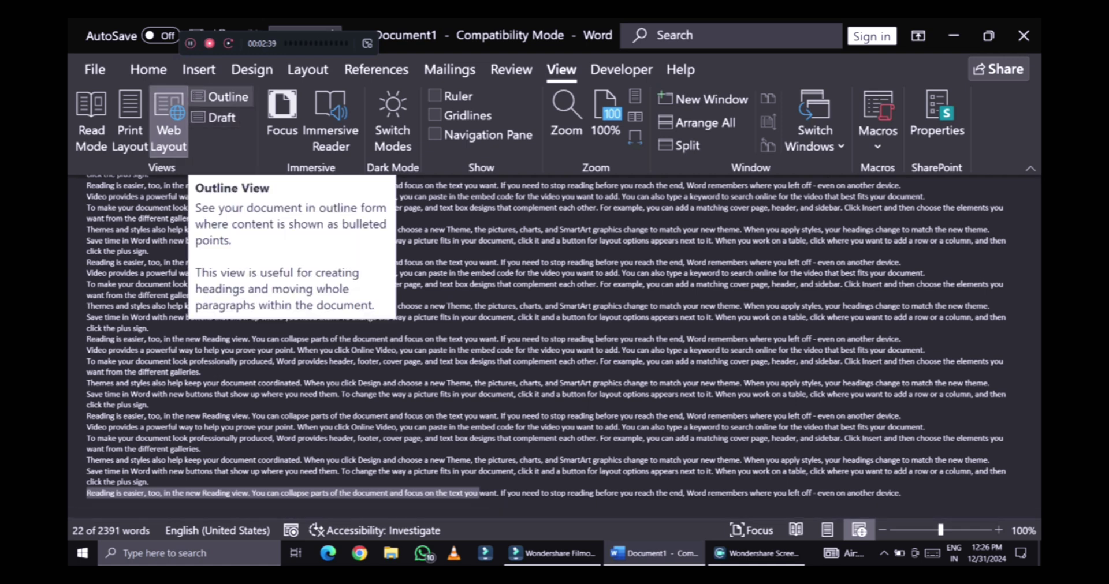
# - Switch the document to Outline view and browse its bulleted paragraphs
pyautogui.click(222, 97)
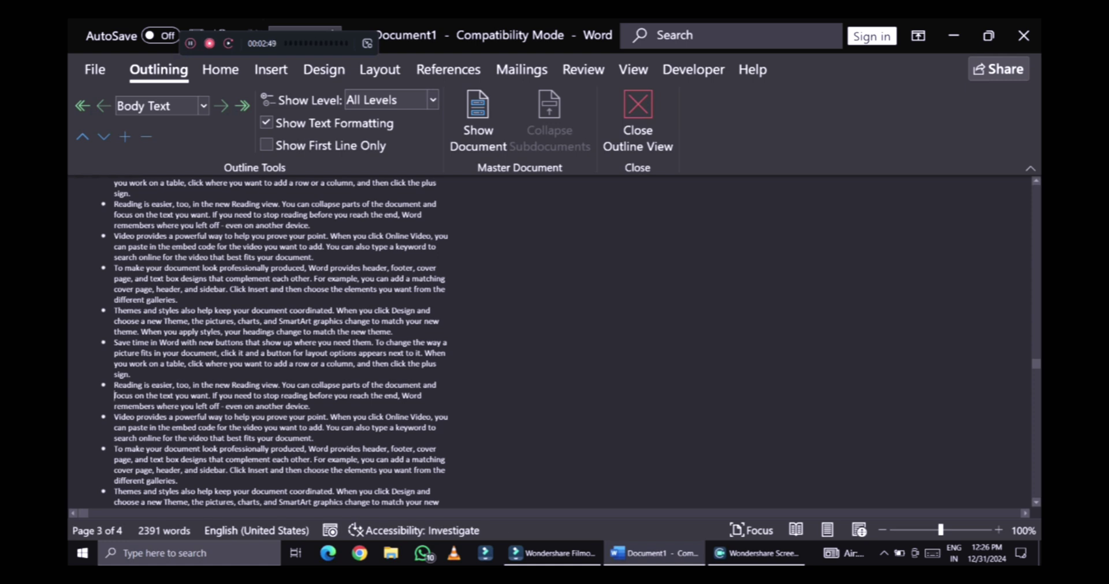
pyautogui.press('pagedown')
pyautogui.press('pagedown')
pyautogui.press('pagedown')
pyautogui.press('pageup')
pyautogui.press('pageup')
pyautogui.press('pagedown')
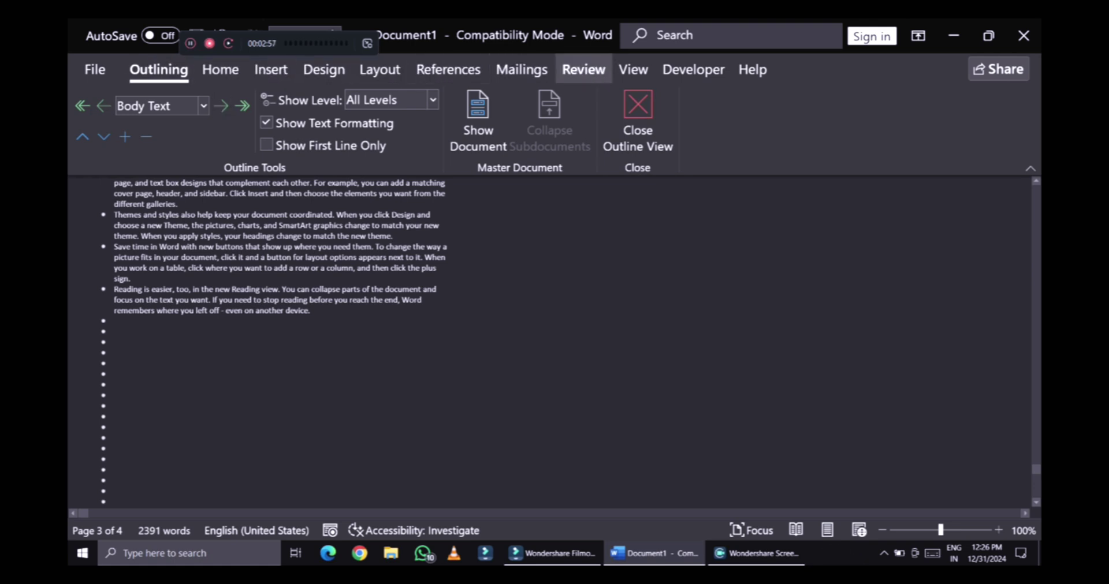
# - Switch the document to Draft view and examine how its text and page breaks are displayed
pyautogui.click(633, 69)
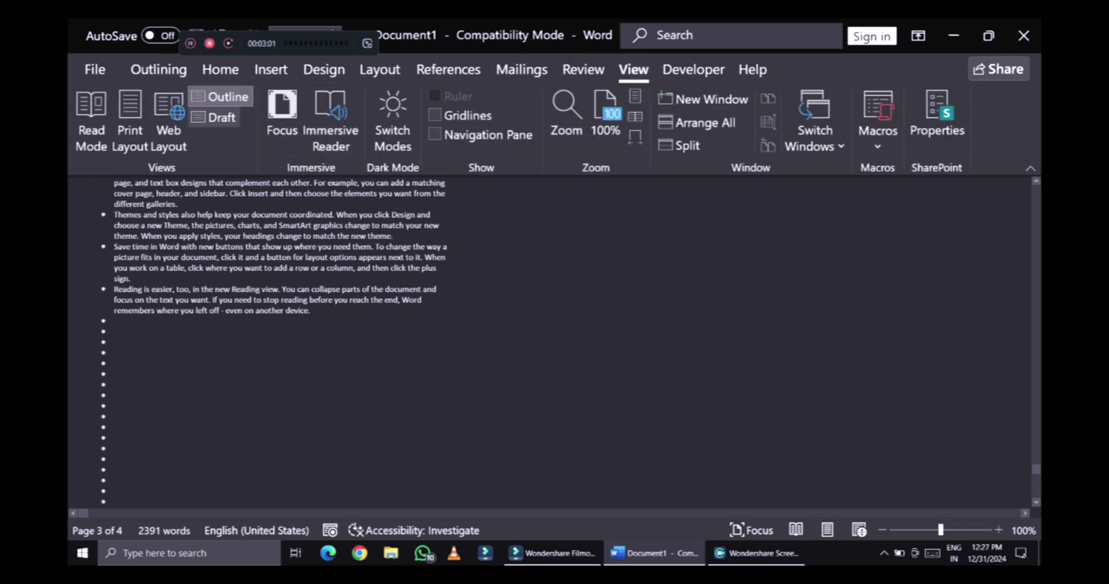
pyautogui.click(214, 117)
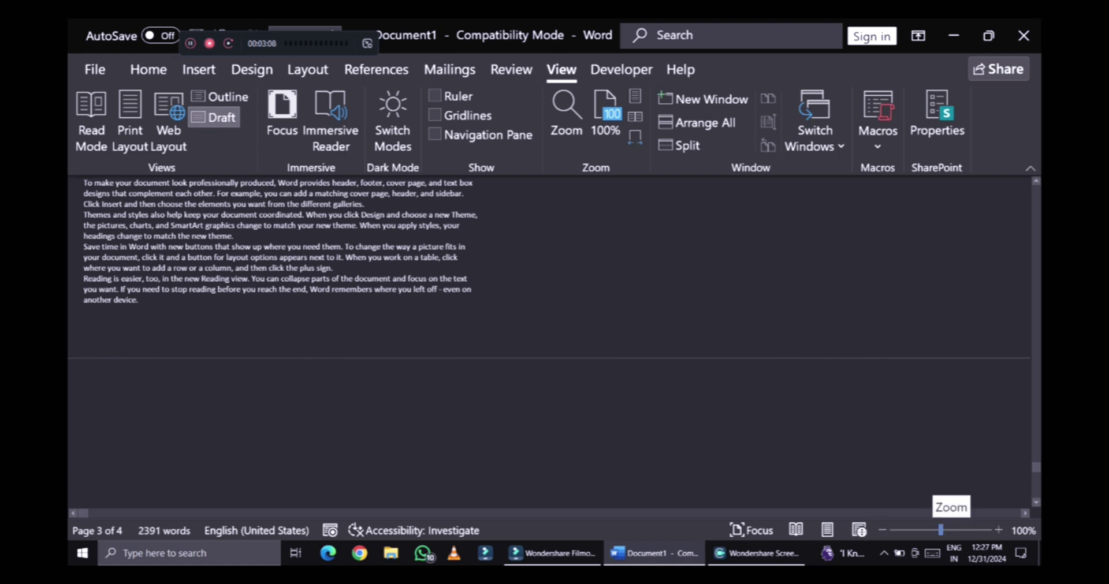
pyautogui.scroll(4, 554, 323)
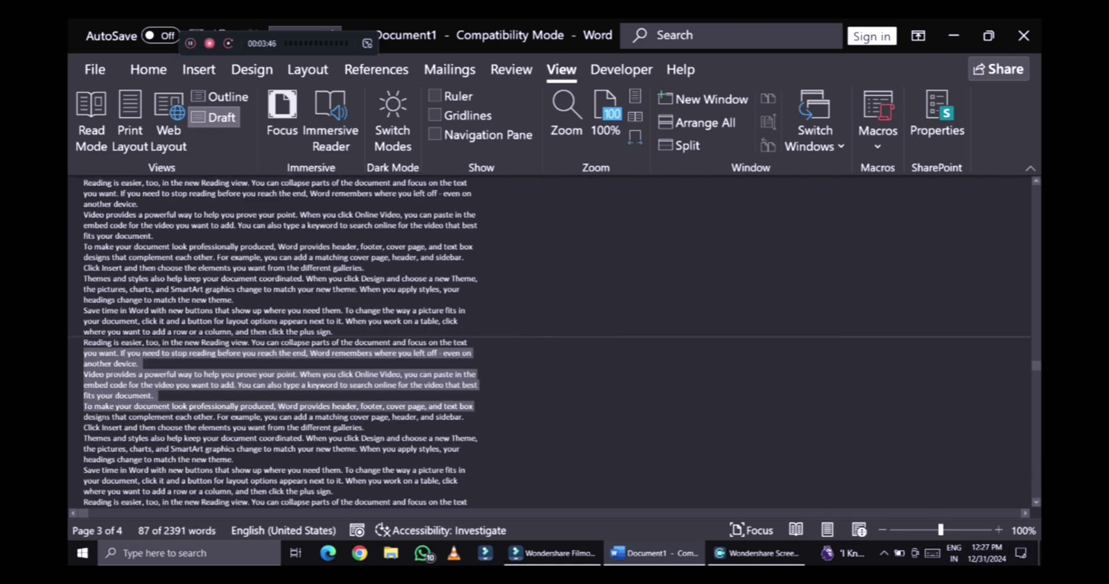
pyautogui.click(478, 375)
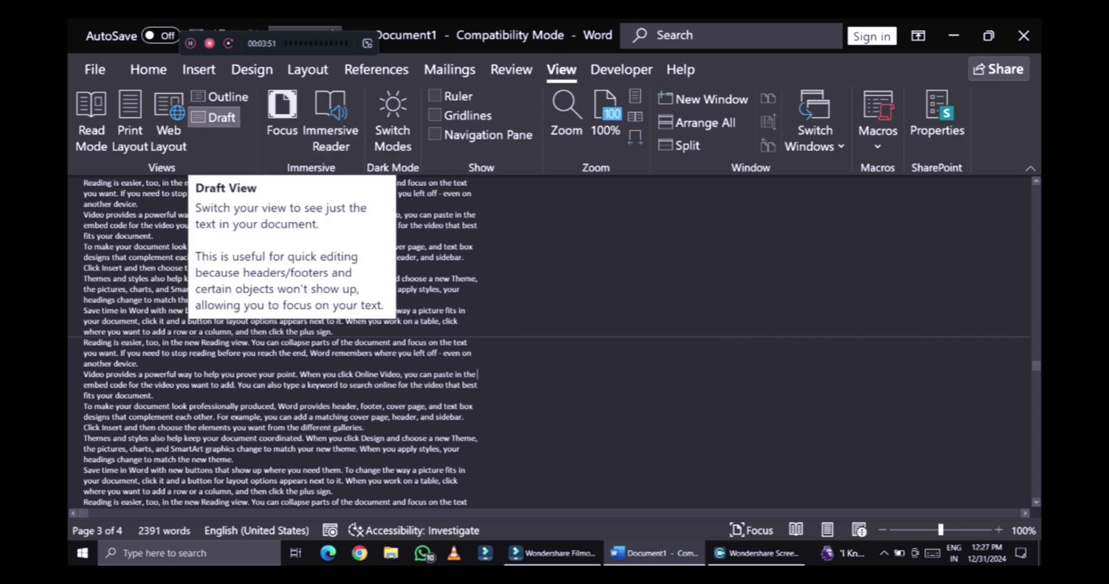
pyautogui.moveTo(470, 343); pyautogui.dragTo(478, 375)
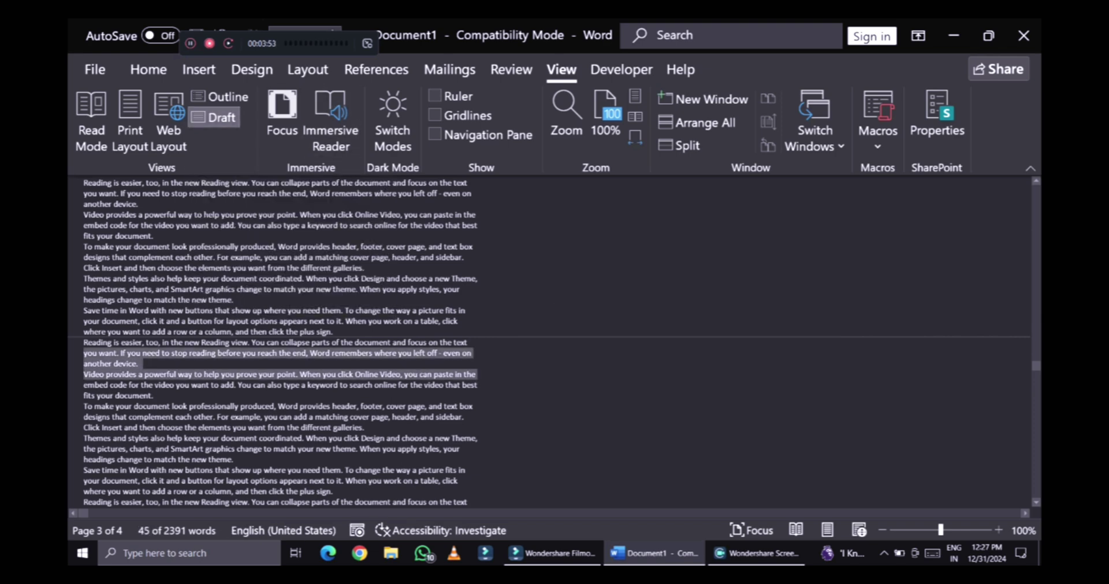
pyautogui.click(153, 396)
pyautogui.scroll(-5, 555, 340)
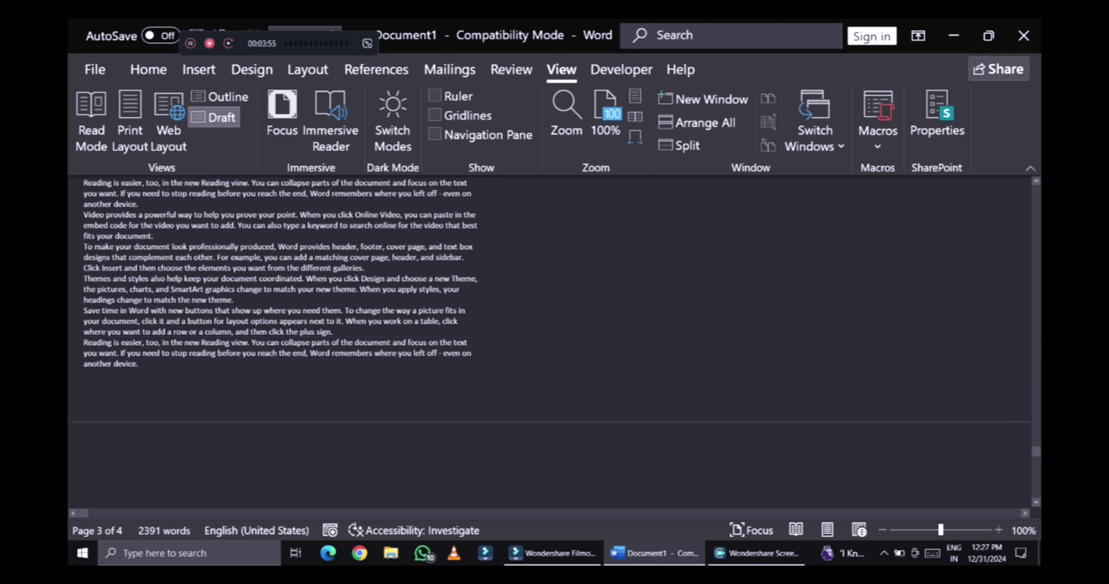
pyautogui.scroll(-3, 554, 340)
pyautogui.scroll(3, 554, 341)
pyautogui.scroll(-5, 554, 341)
pyautogui.write('huu')
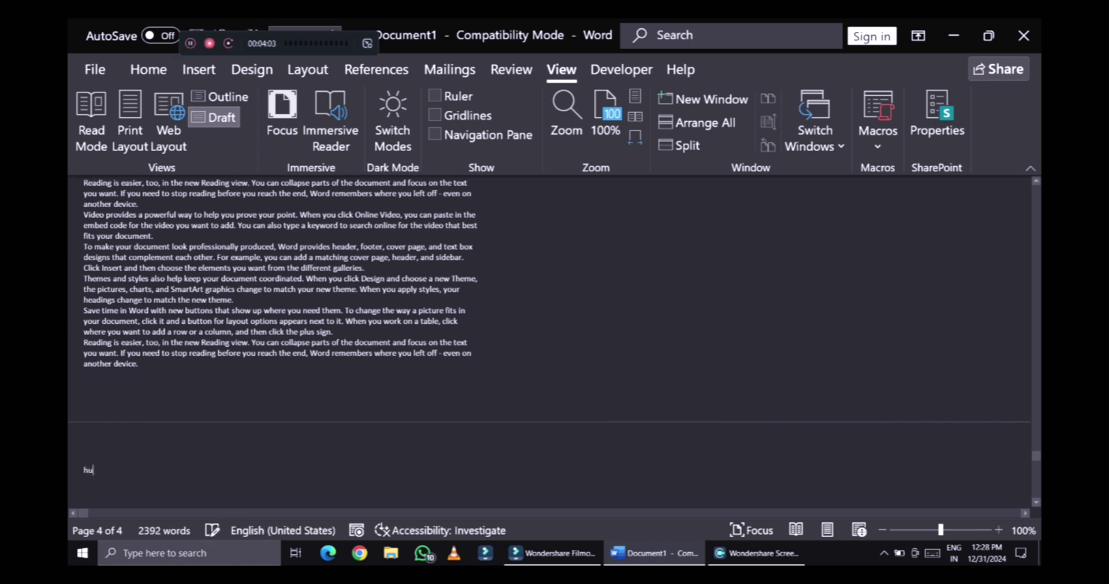
pyautogui.press('BackSpace')
pyautogui.press('BackSpace')
pyautogui.press('BackSpace')
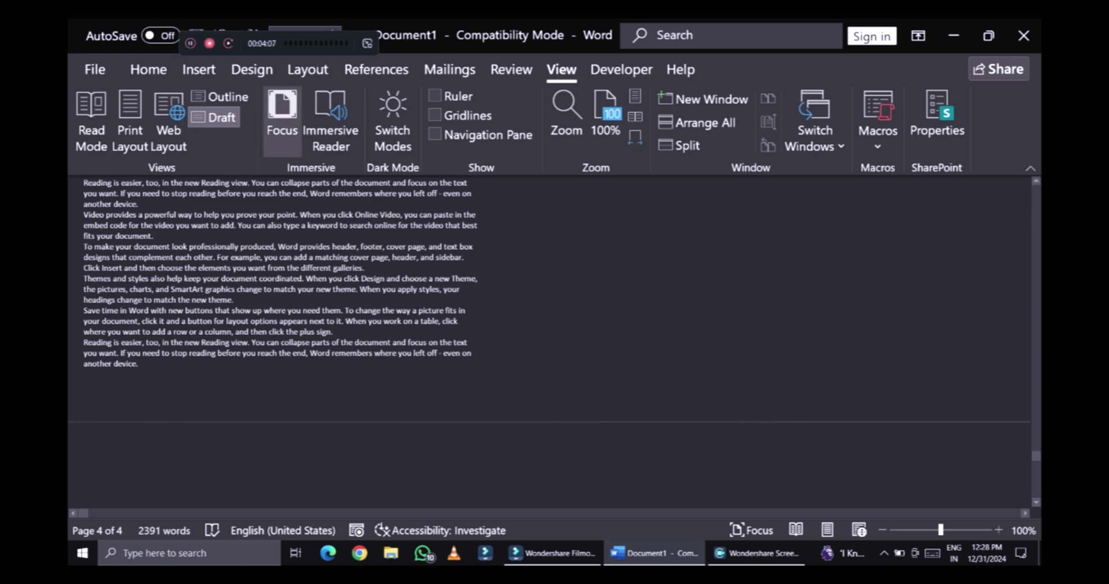
# - View the document in Focus mode from its beginning and exit Focus mode again
pyautogui.click(282, 122)
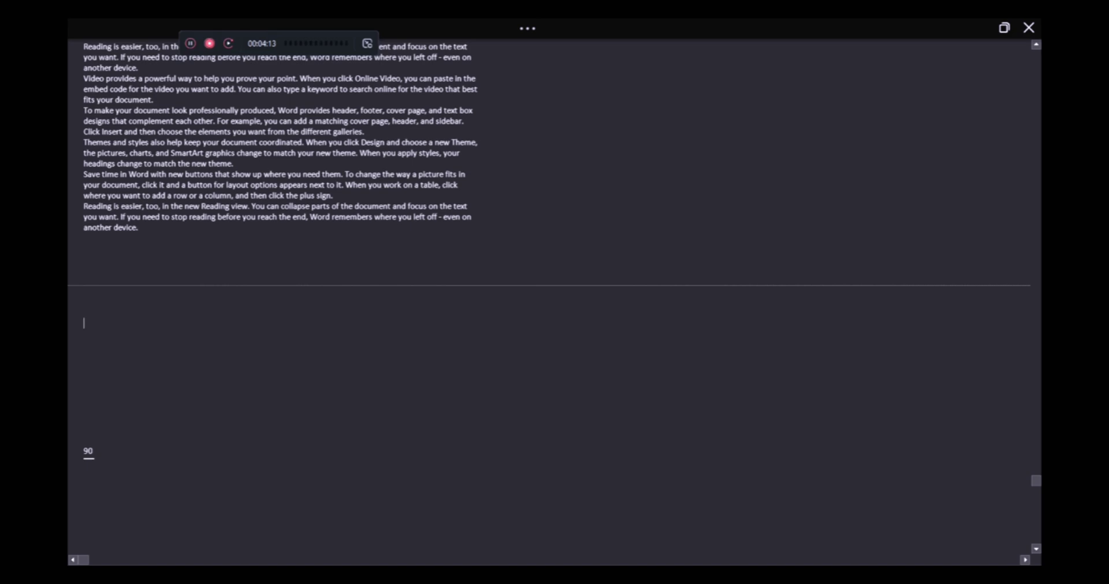
pyautogui.hotkey('ctrl', 'Home')
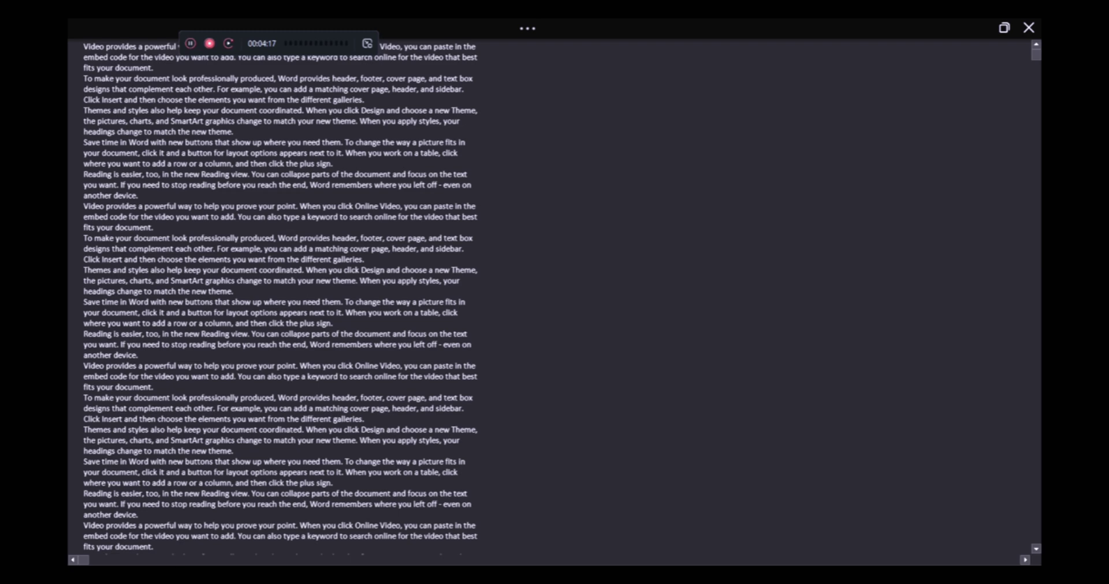
pyautogui.press('Escape')
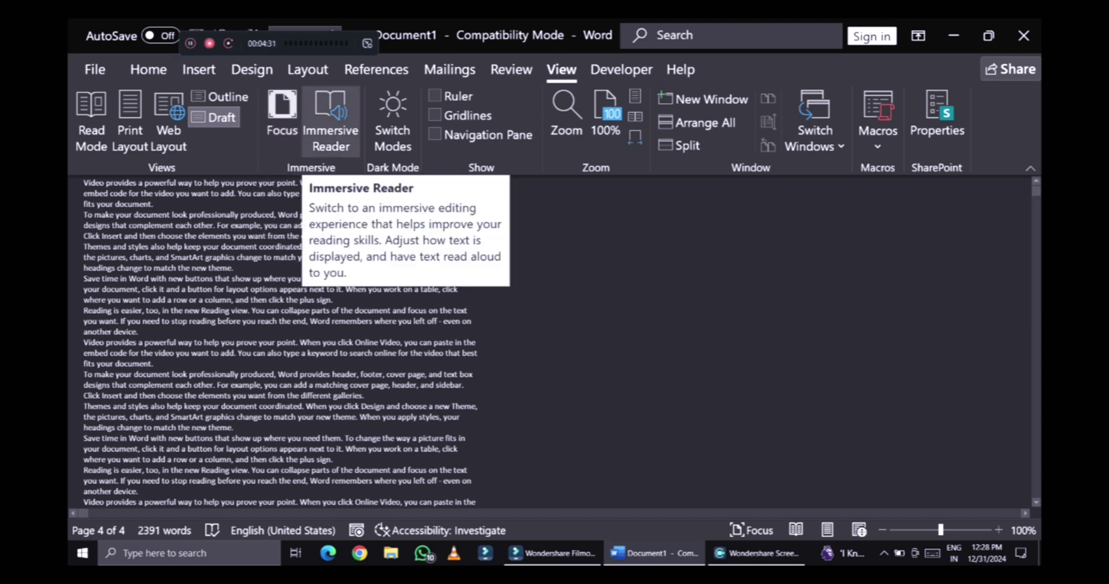
# - Open the document in Immersive Reader, turn on Syllables and look through the split words
pyautogui.click(331, 121)
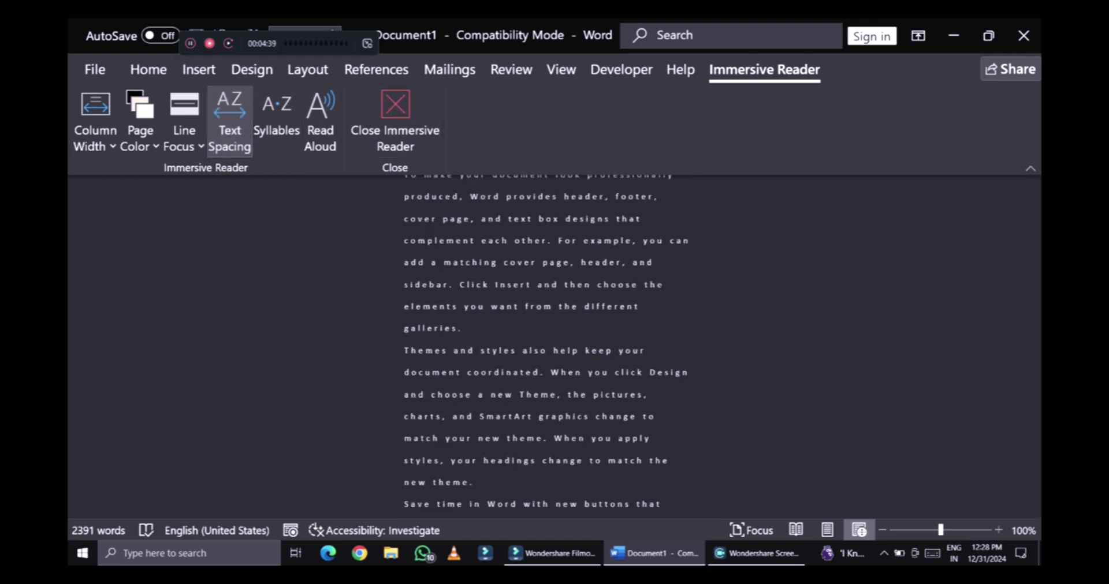
pyautogui.click(276, 119)
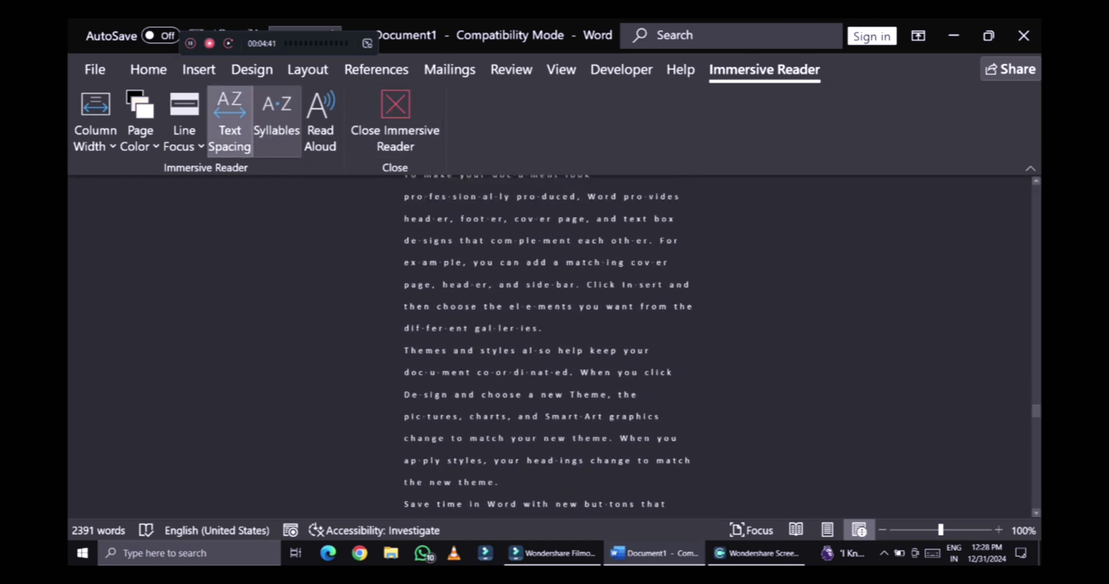
pyautogui.scroll(5, 547, 347)
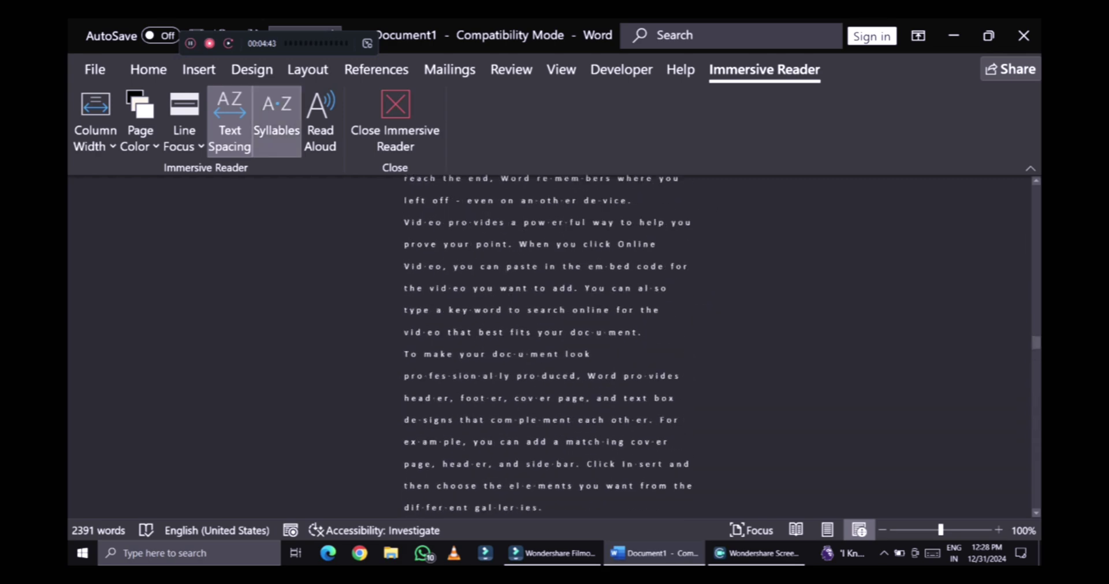
pyautogui.scroll(-4, 547, 346)
pyautogui.scroll(3, 547, 346)
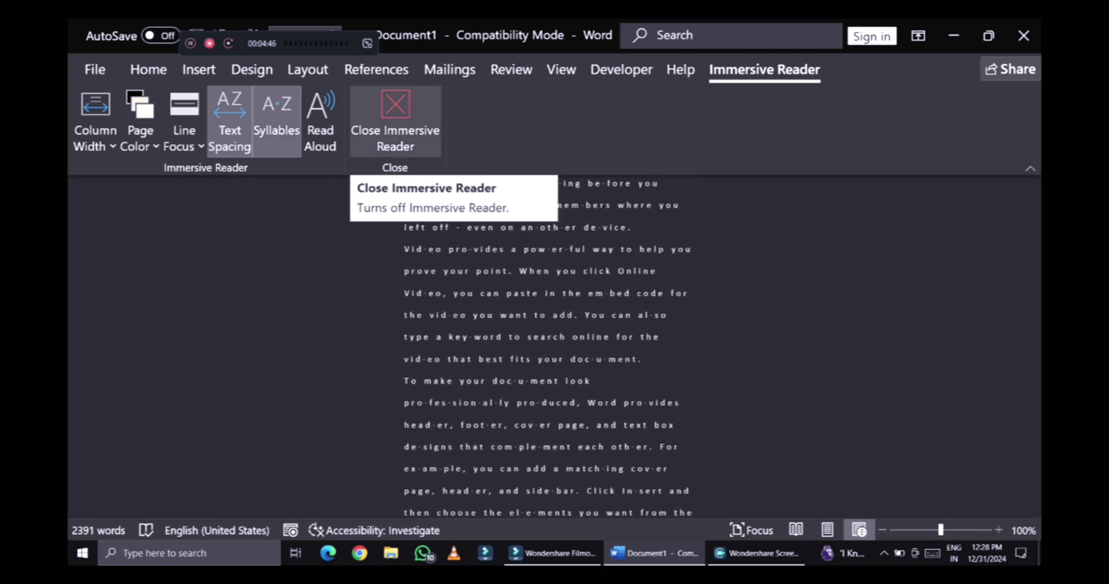
# - Try Read Aloud in Immersive Reader and return to the start of the document
pyautogui.click(320, 121)
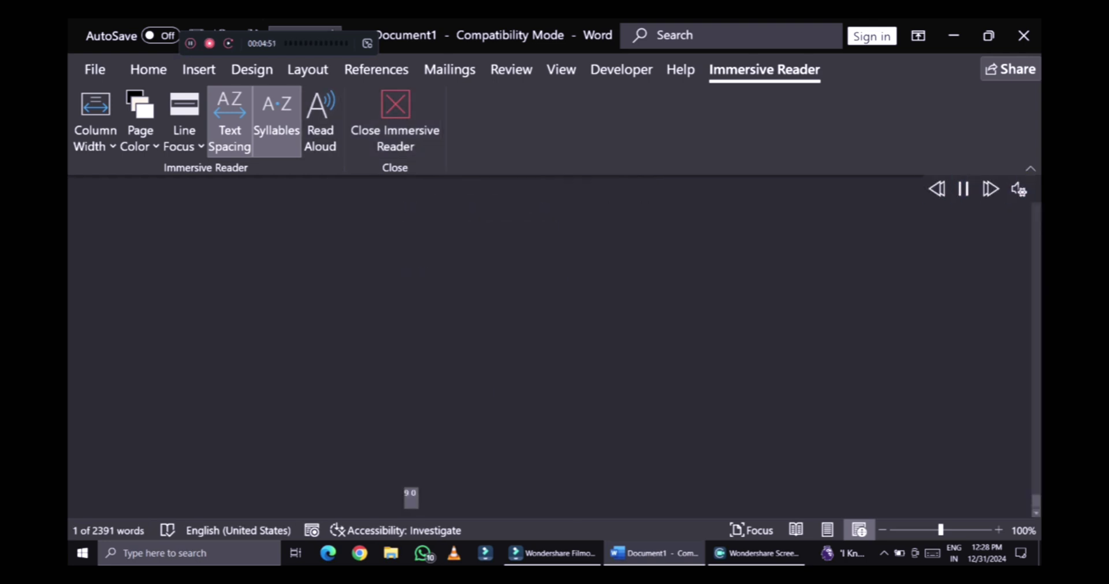
pyautogui.scroll(15, 548, 346)
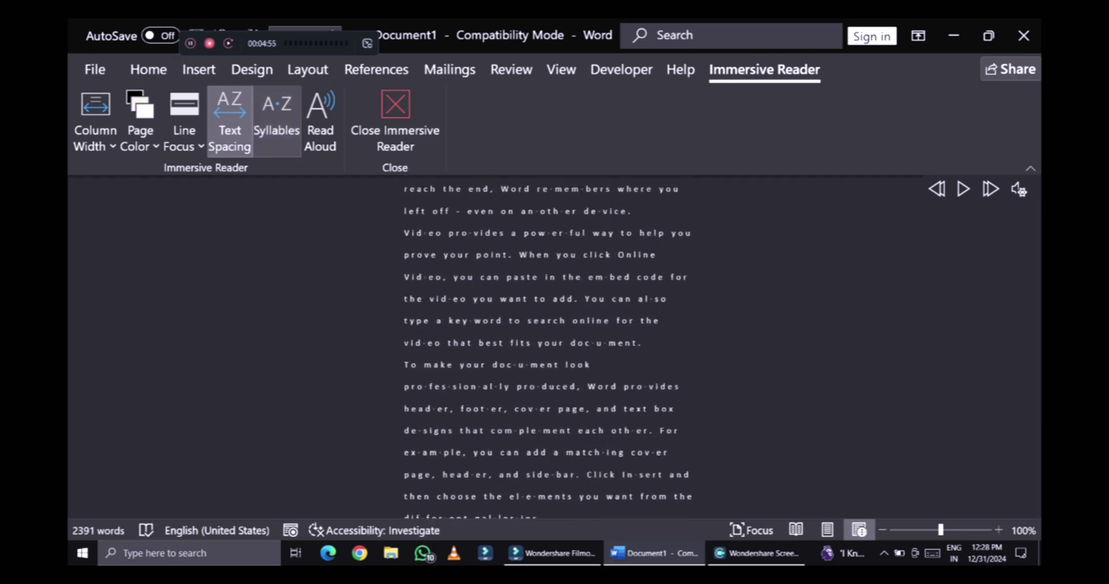
pyautogui.scroll(5, 548, 347)
pyautogui.scroll(10, 548, 346)
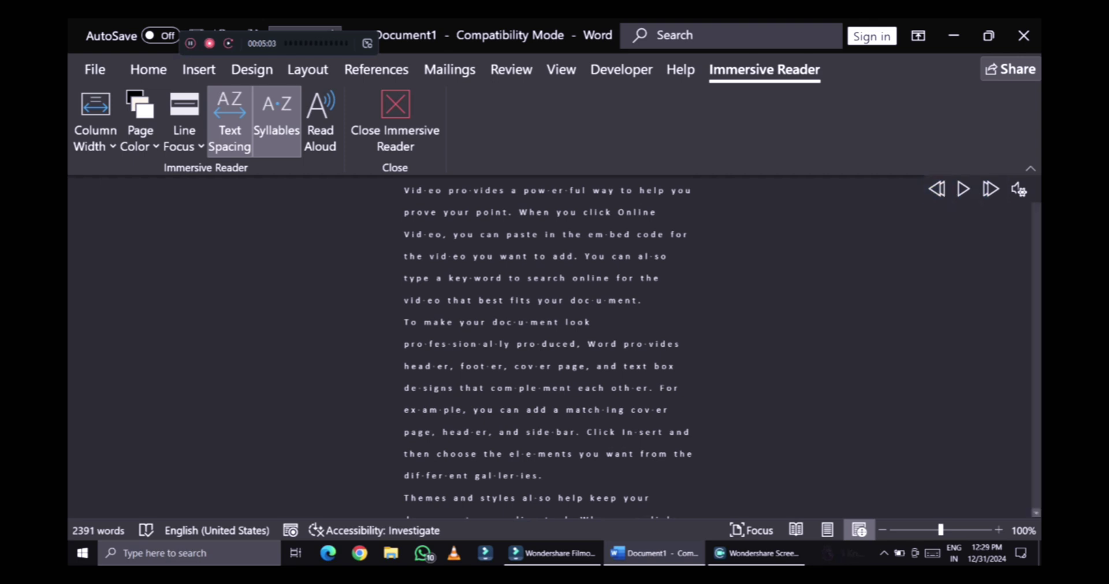
# - Replace the word "video" before "you want to add" in the first paragraph with "a"
pyautogui.scroll(-5, 548, 346)
pyautogui.scroll(5, 548, 347)
pyautogui.doubleClick(437, 256)
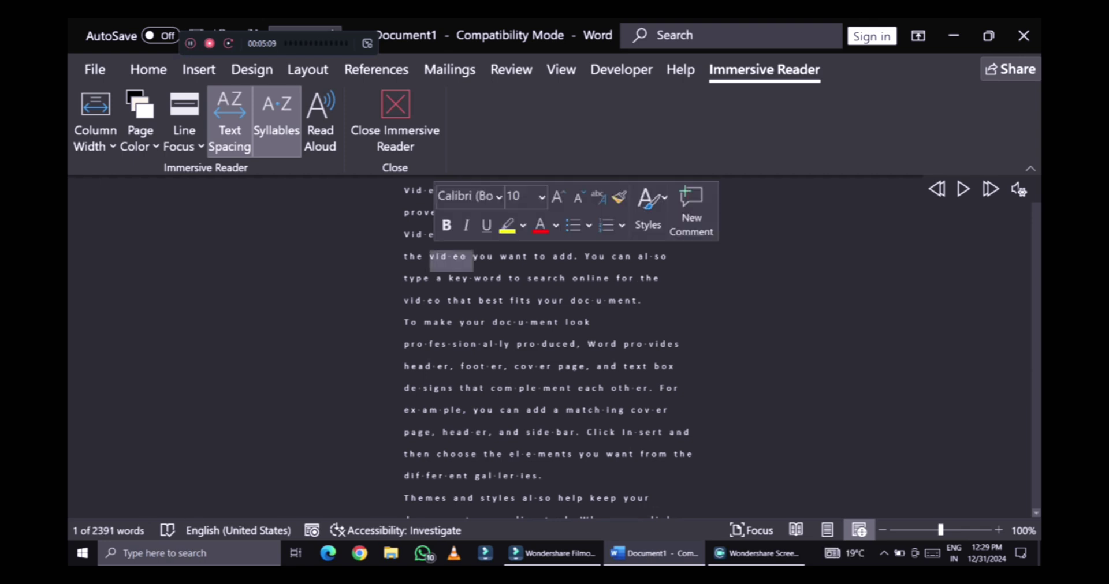
pyautogui.write('a')
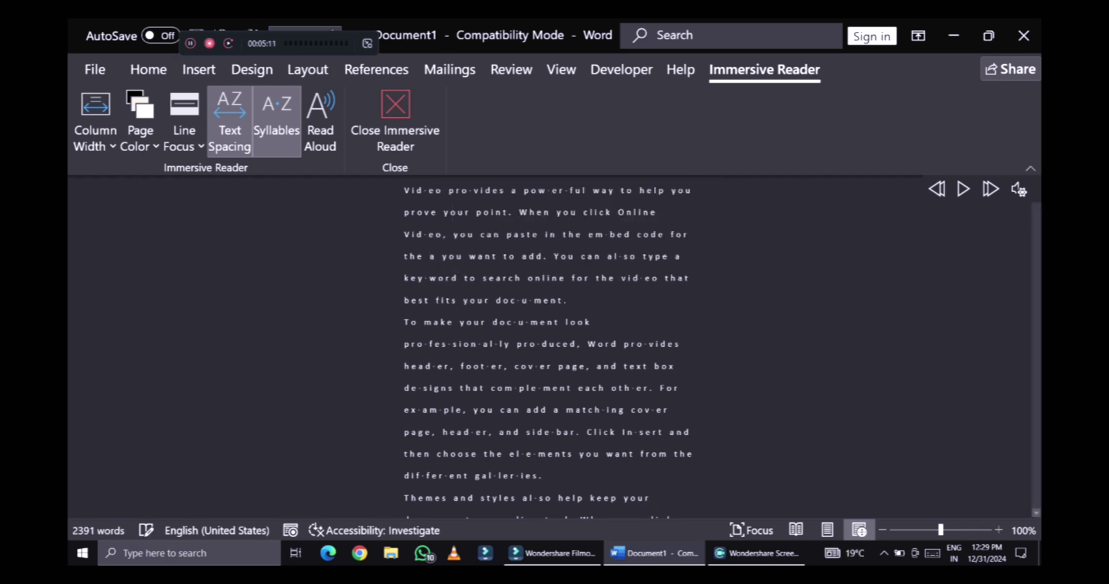
# - Have the whole document text read aloud in Immersive Reader and close Immersive Reader
pyautogui.hotkey('ctrl', 'a')
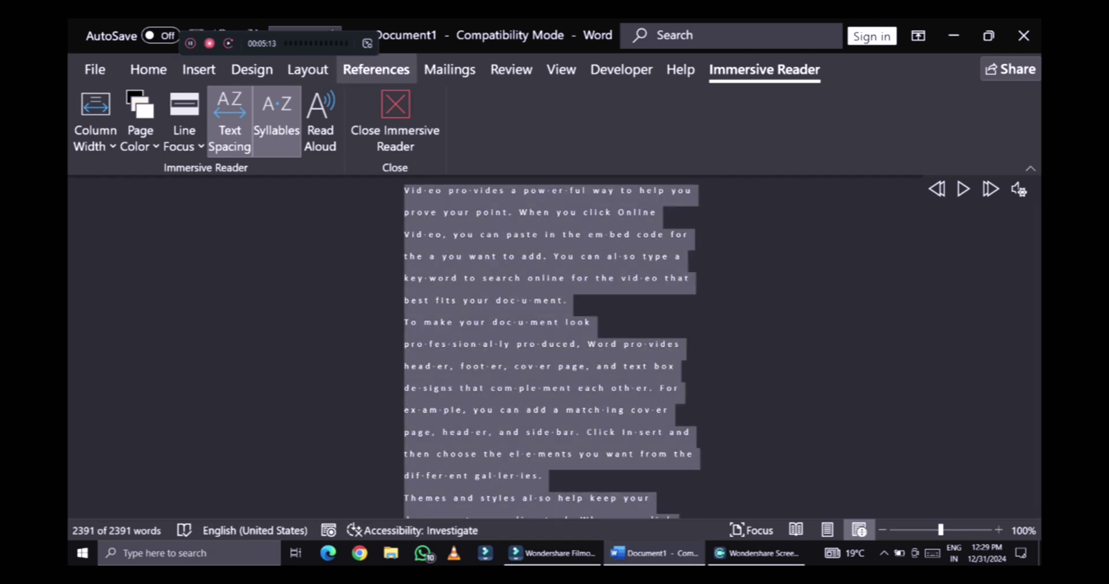
pyautogui.click(320, 122)
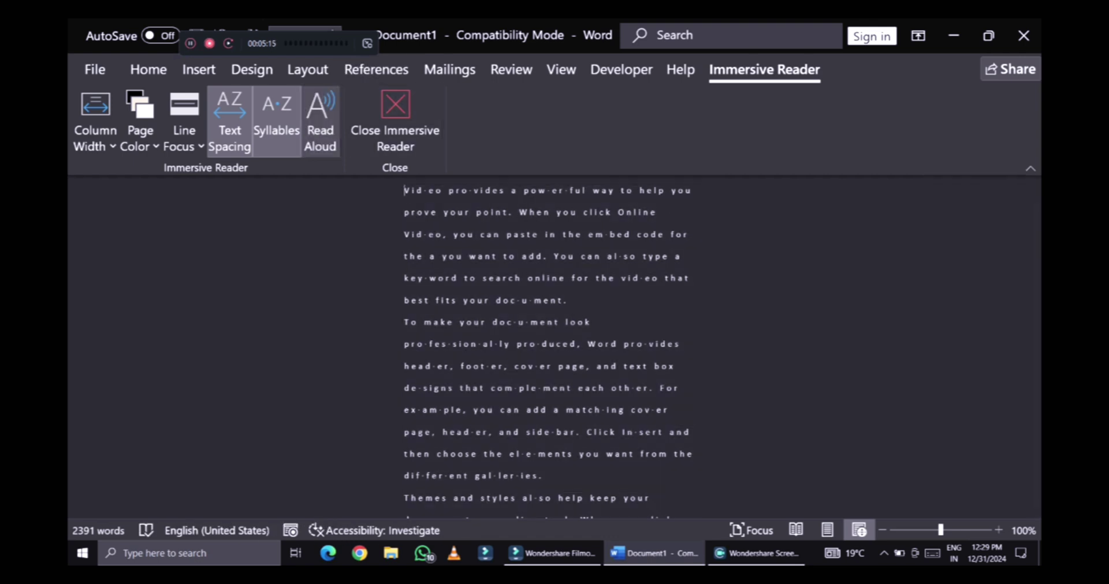
pyautogui.click(320, 121)
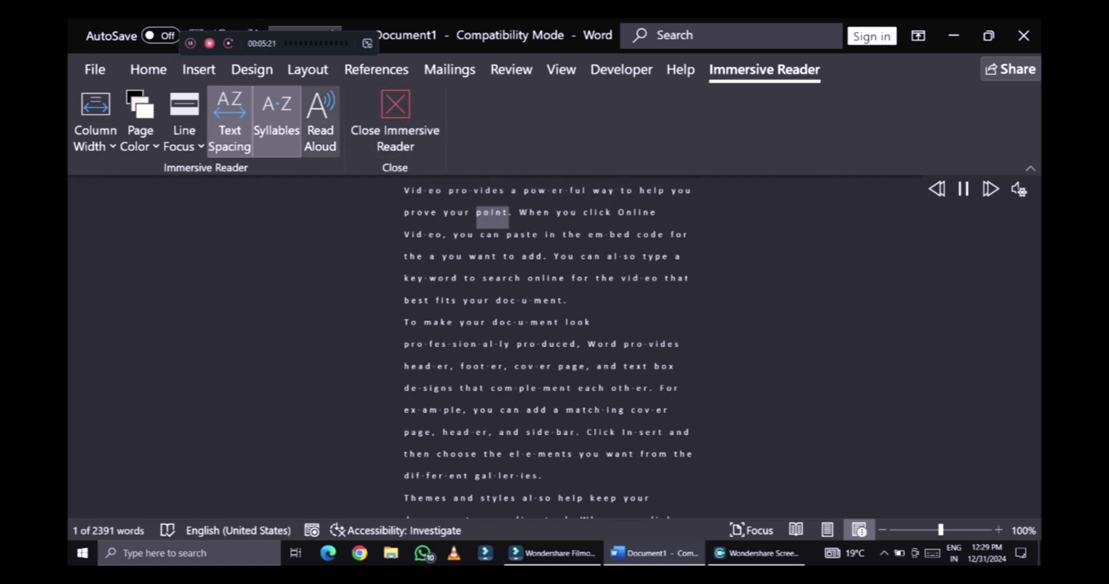
pyautogui.click(395, 118)
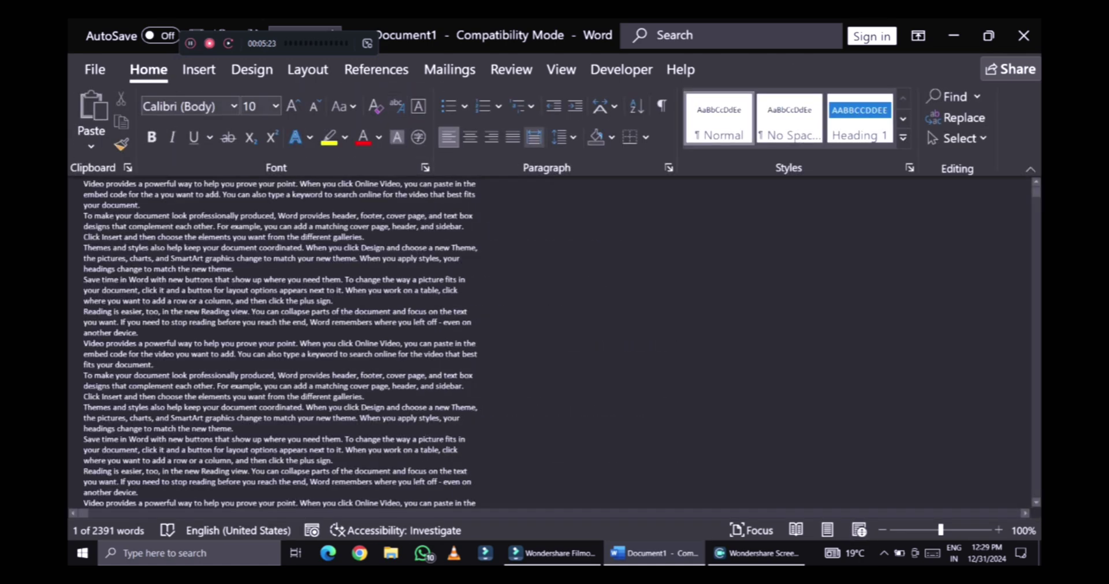
# - Switch the page background between dark and white several times, leaving it white
pyautogui.click(560, 70)
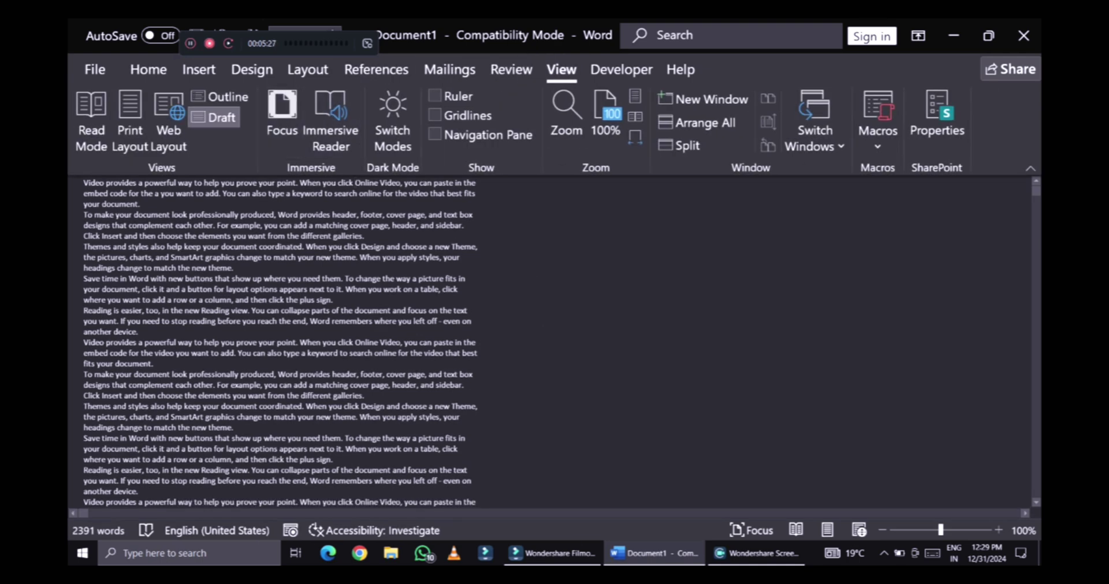
pyautogui.click(393, 118)
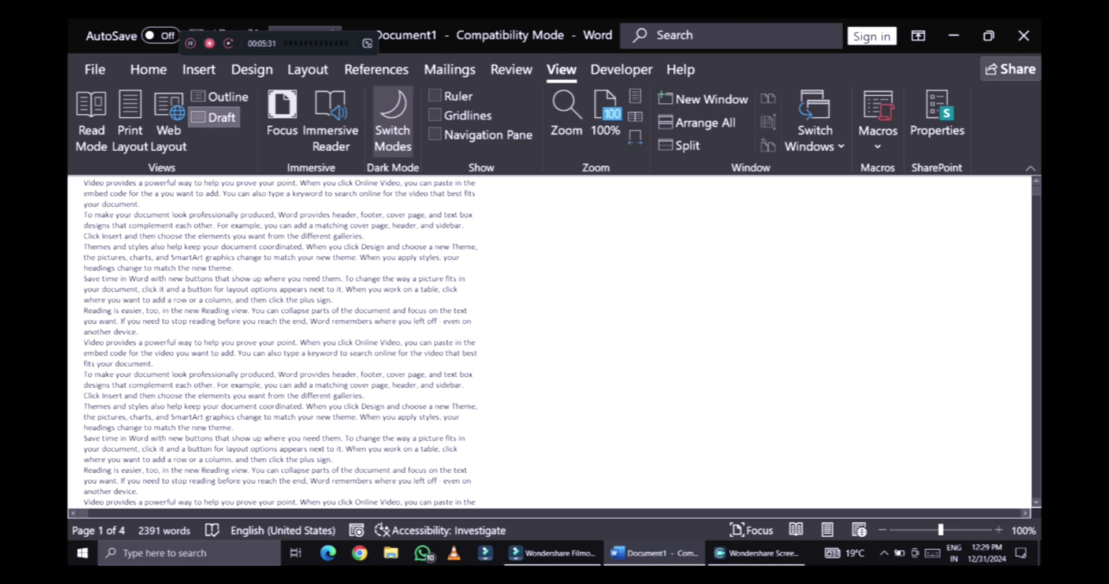
pyautogui.click(393, 119)
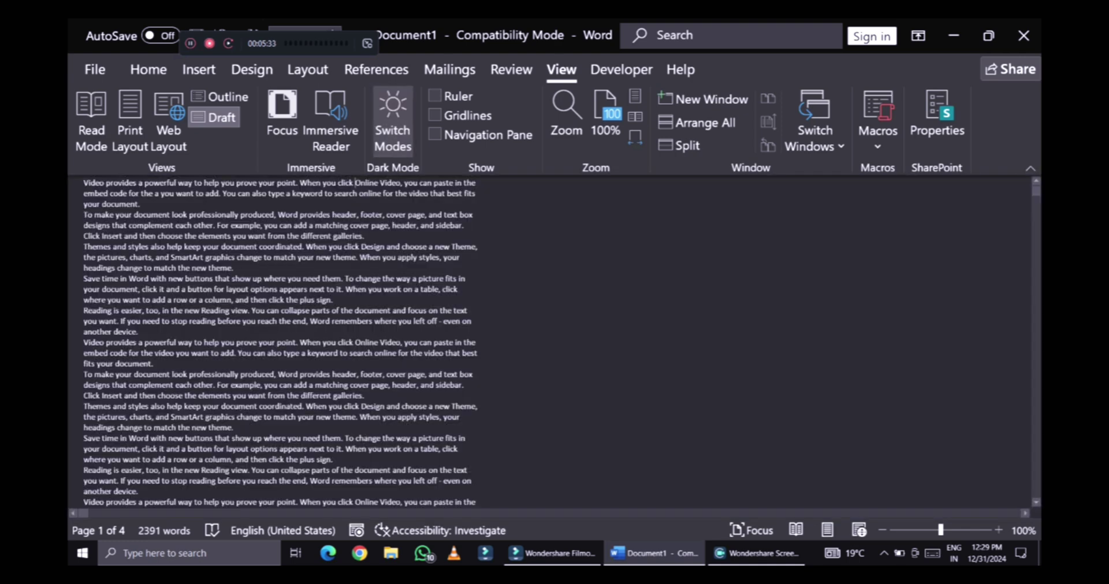
pyautogui.click(393, 119)
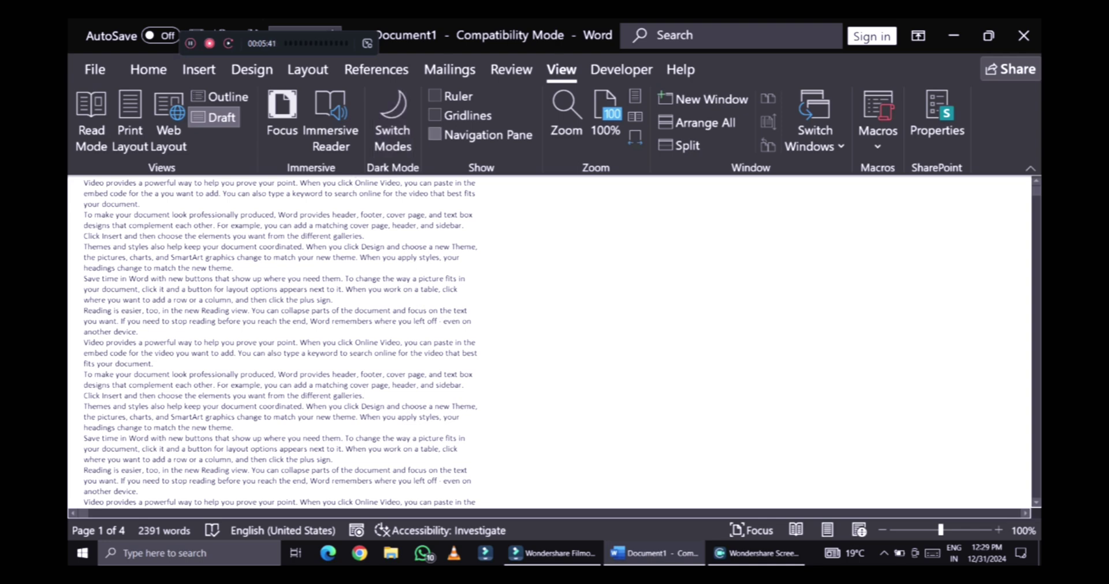
# - Show the ruler and place the insertion point in the first paragraph
pyautogui.click(435, 96)
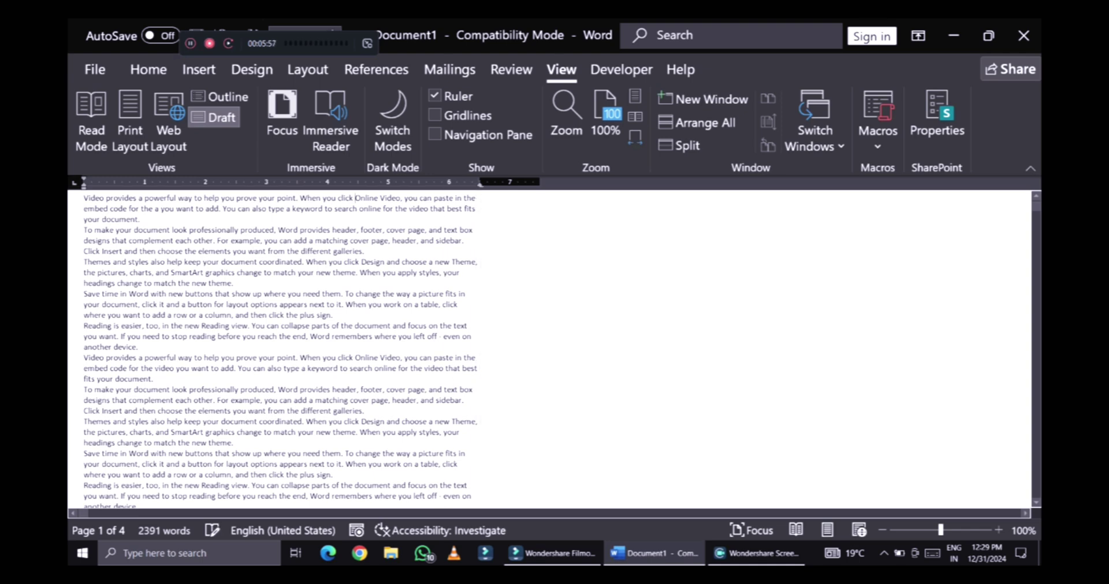
pyautogui.doubleClick(435, 230)
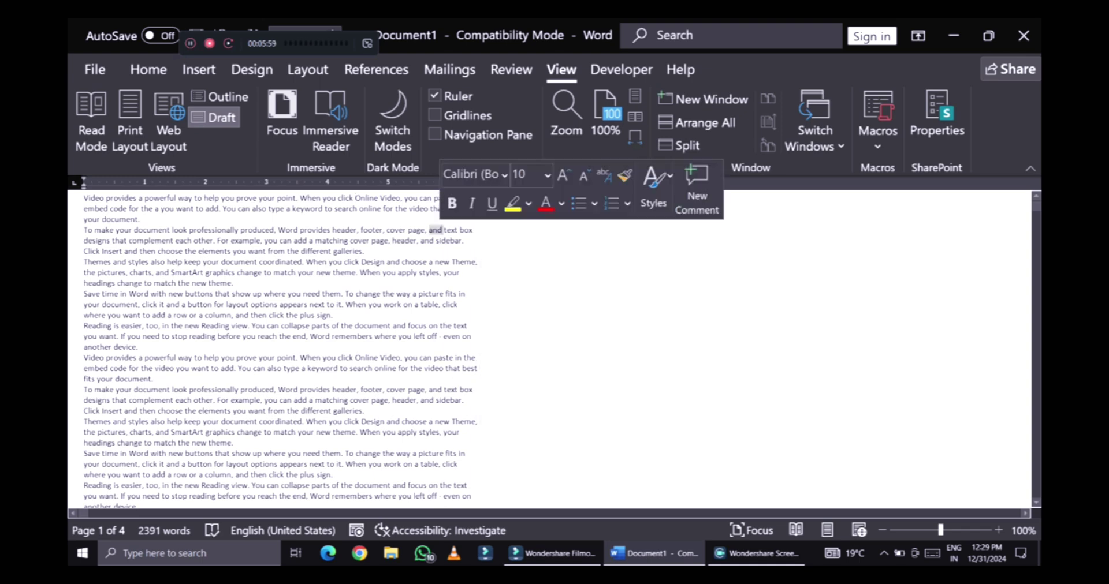
pyautogui.click(404, 198)
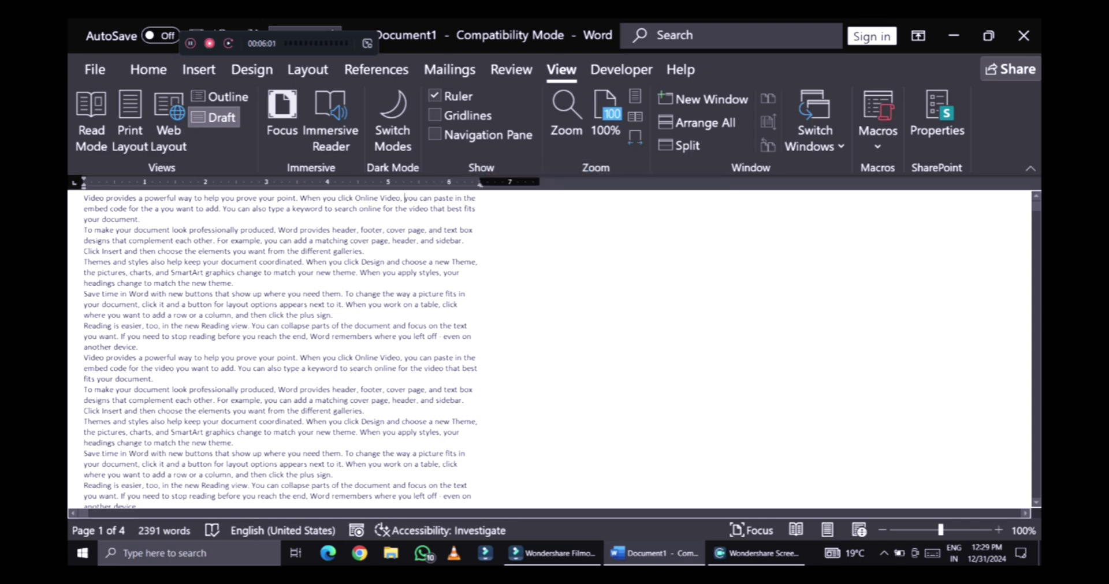
# - Use the ruler to add a tab stop at about 4.8 inches and set the first paragraph's right indent at about 5 inches
pyautogui.click(378, 183)
pyautogui.moveTo(83, 208); pyautogui.dragTo(479, 208)
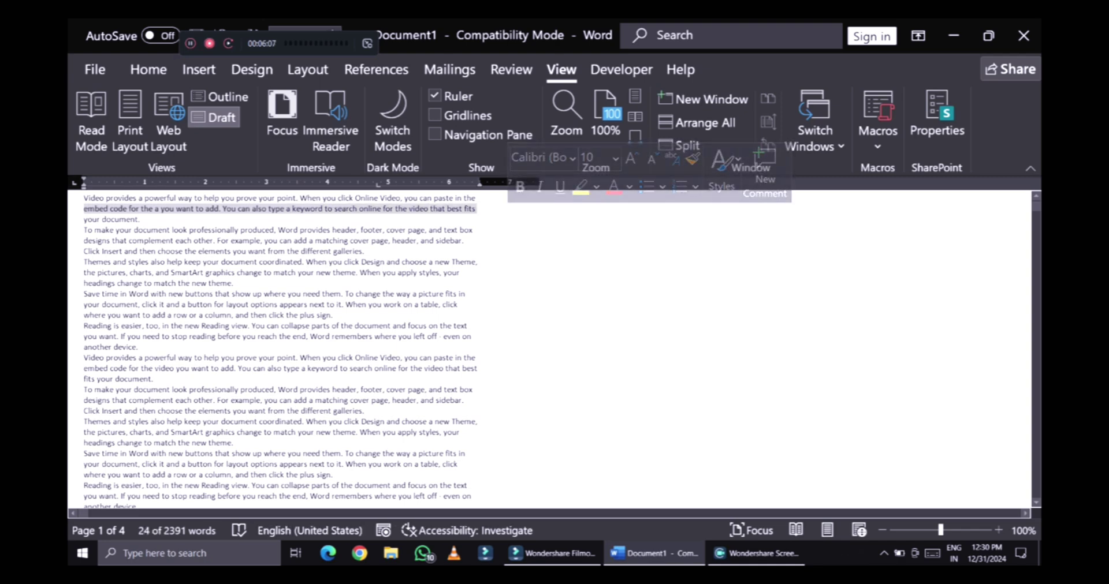
pyautogui.moveTo(378, 183); pyautogui.dragTo(388, 184)
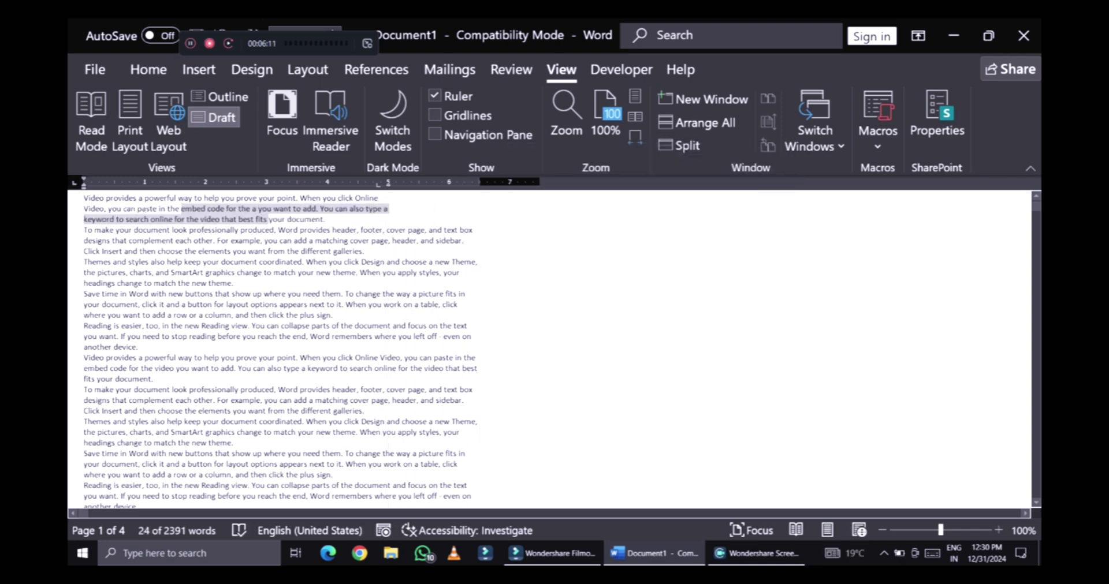
pyautogui.click(389, 230)
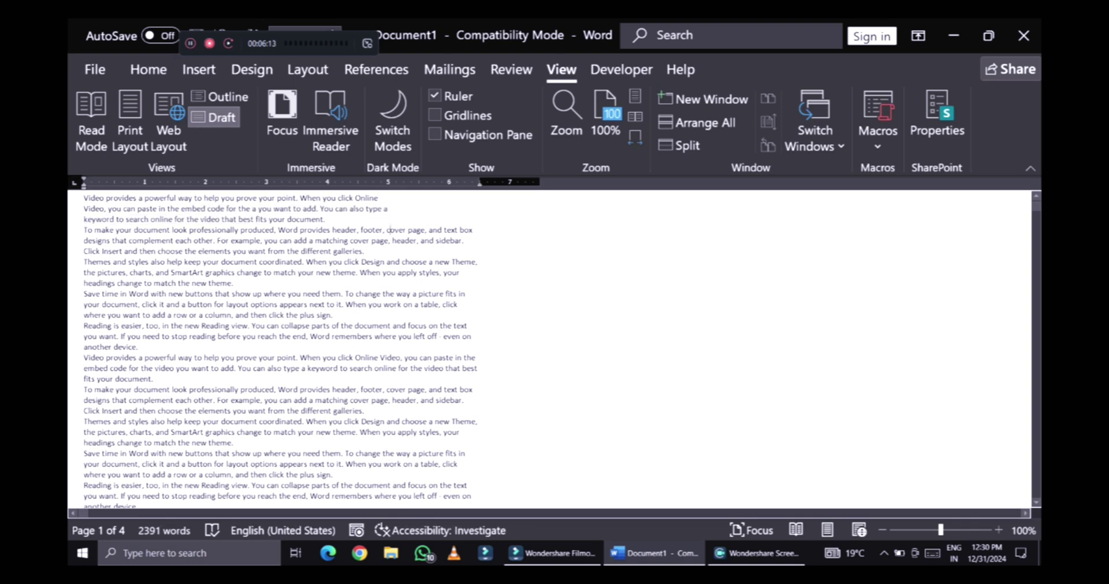
# - Turn on gridlines for the document and return to the view commands
pyautogui.click(435, 115)
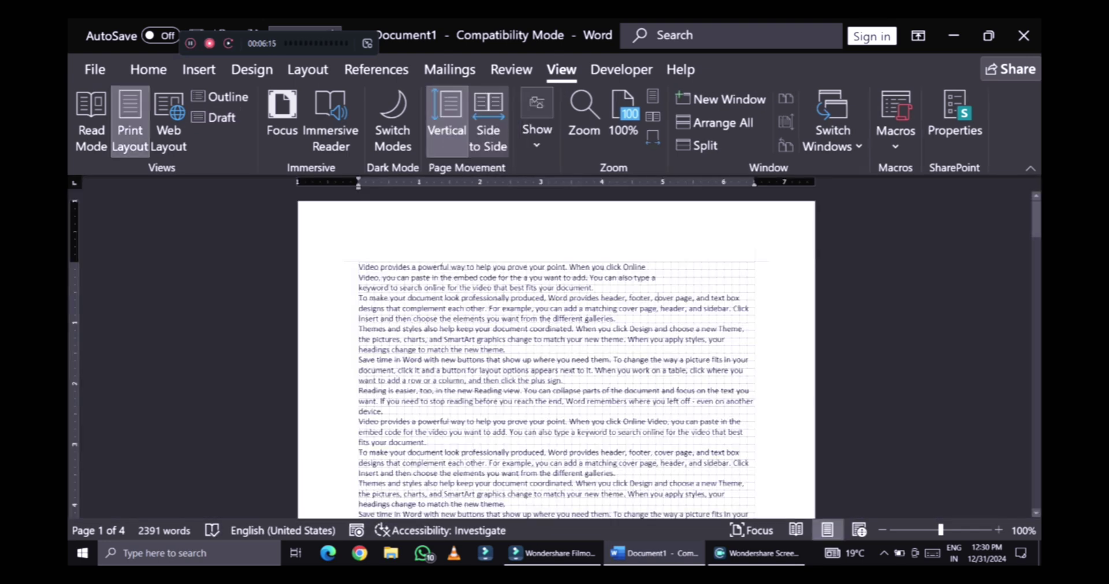
pyautogui.scroll(-2, 554, 121)
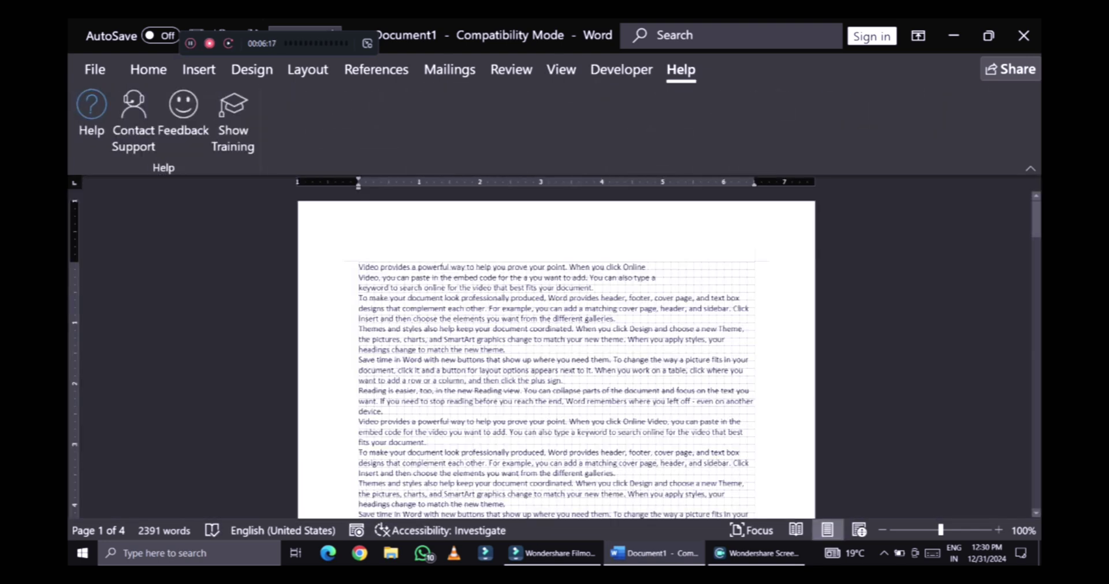
pyautogui.click(560, 69)
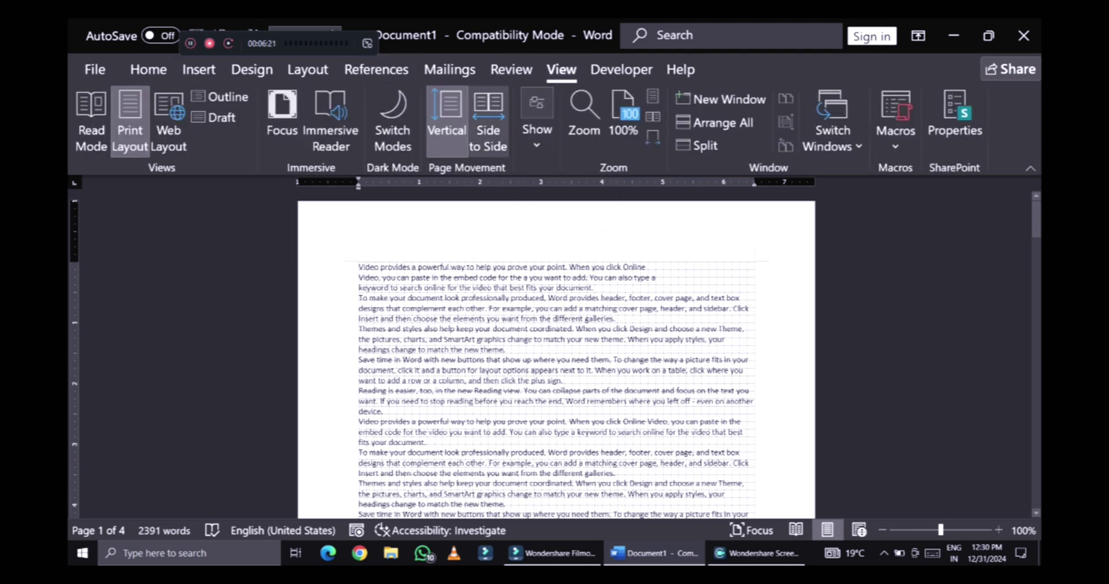
# - Set the page movement to Side to Side, flip to the last pages and back to the first
pyautogui.click(488, 121)
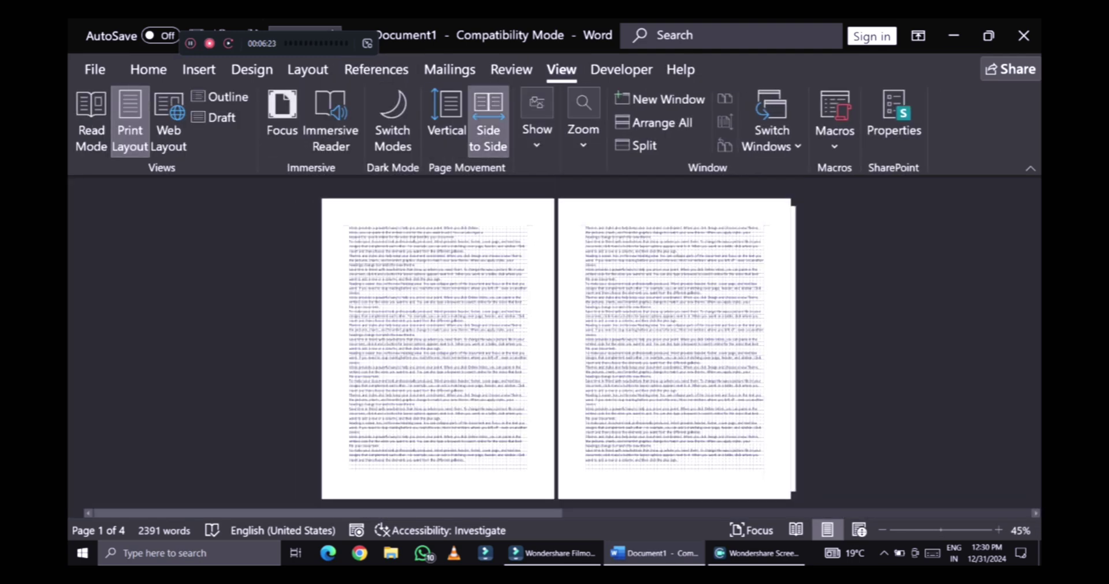
pyautogui.scroll(-1, 556, 349)
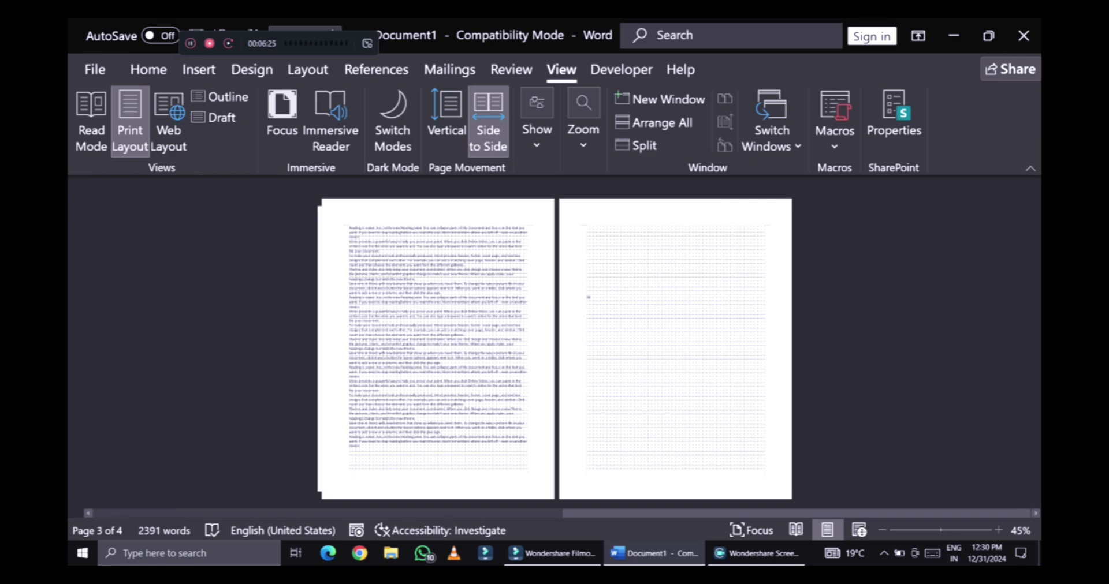
pyautogui.scroll(1, 556, 349)
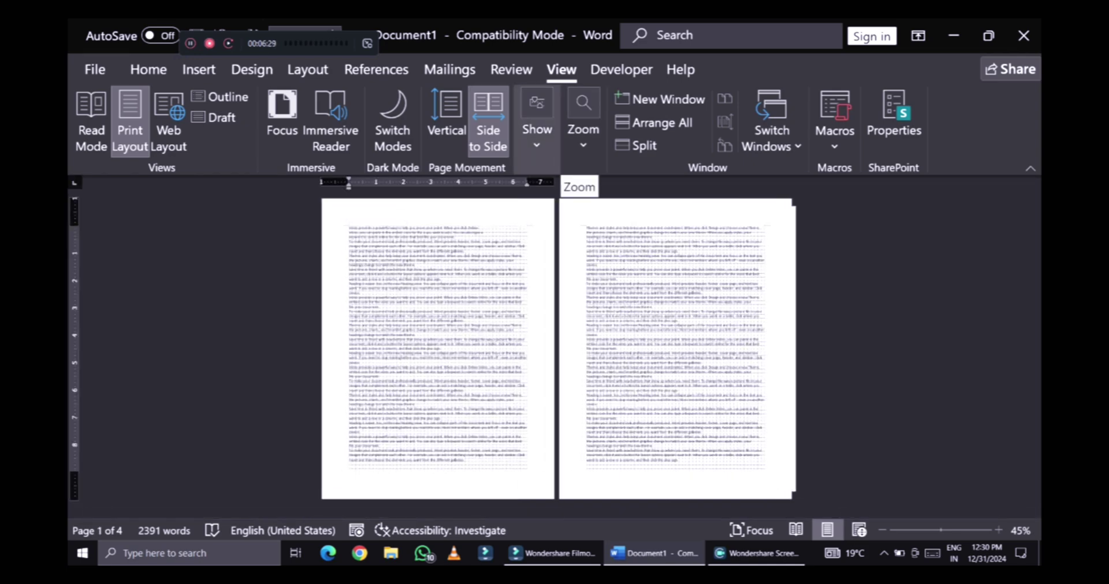
# - Display all pages as thumbnails and go to page 4 from there
pyautogui.click(536, 124)
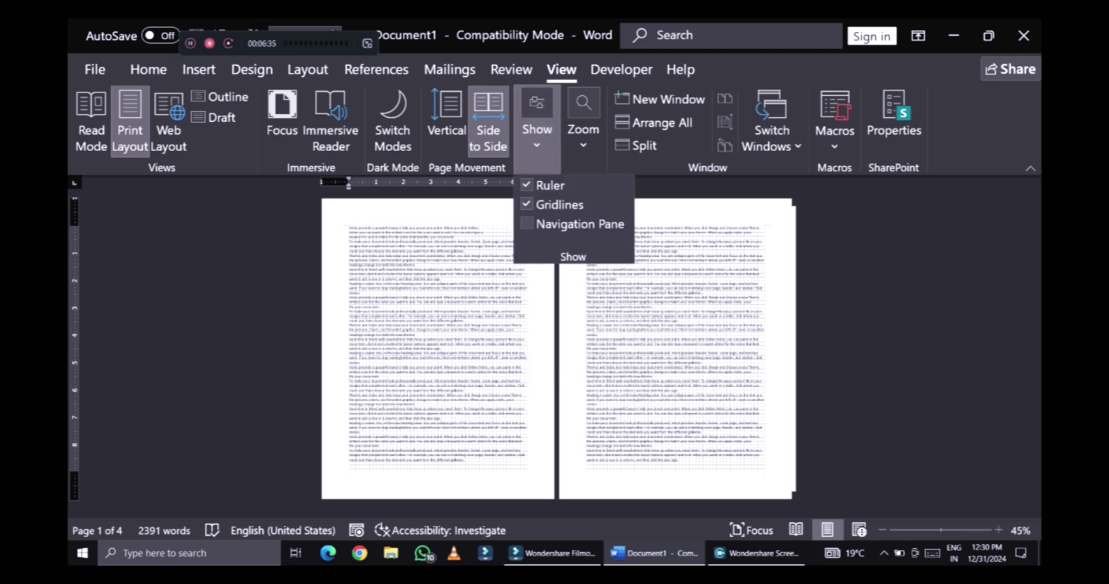
pyautogui.click(583, 127)
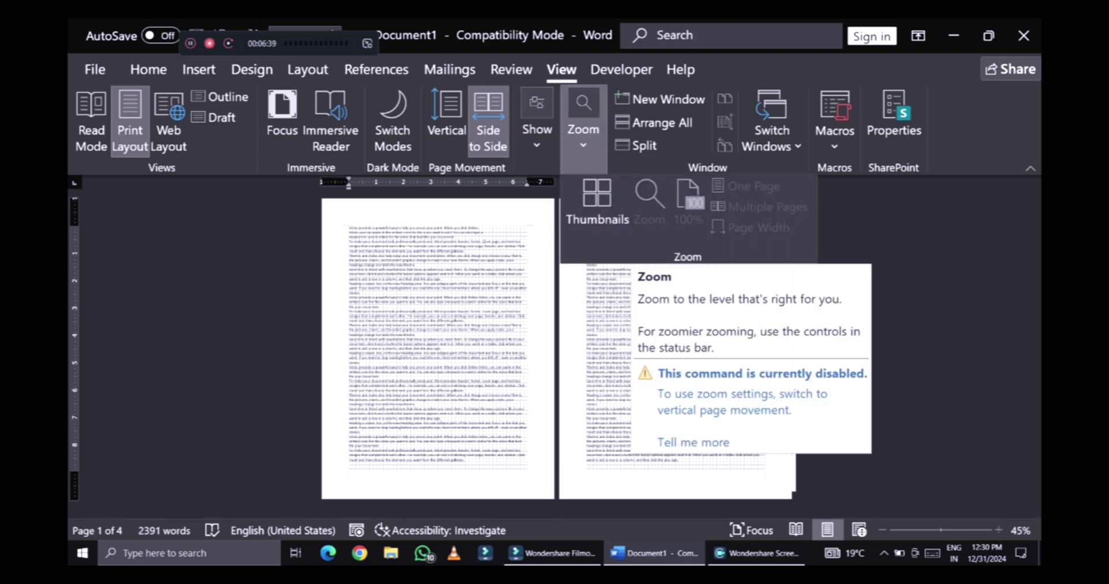
pyautogui.click(597, 202)
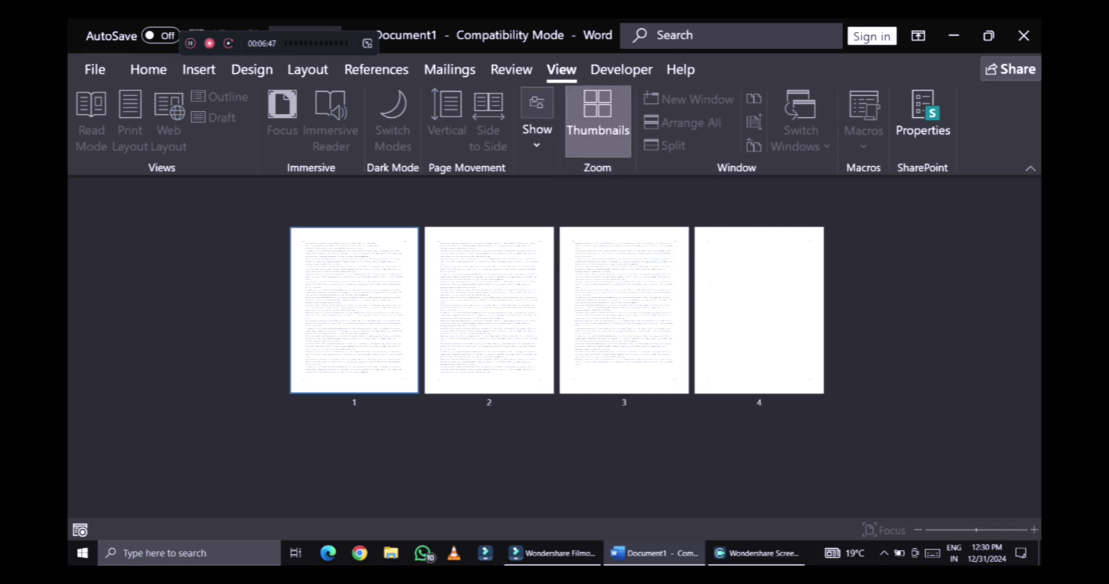
pyautogui.click(759, 310)
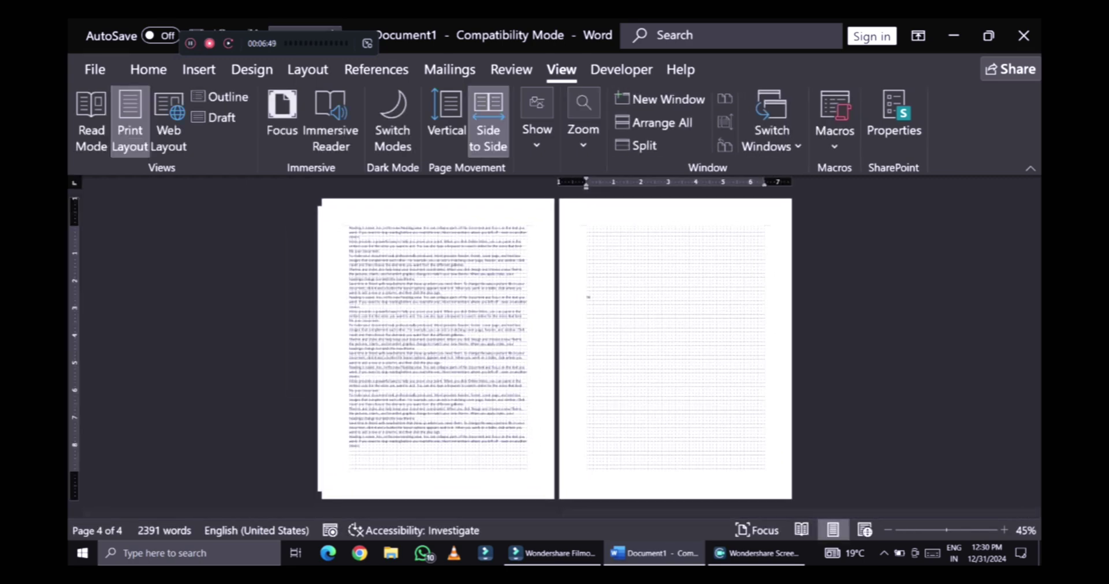
pyautogui.click(582, 130)
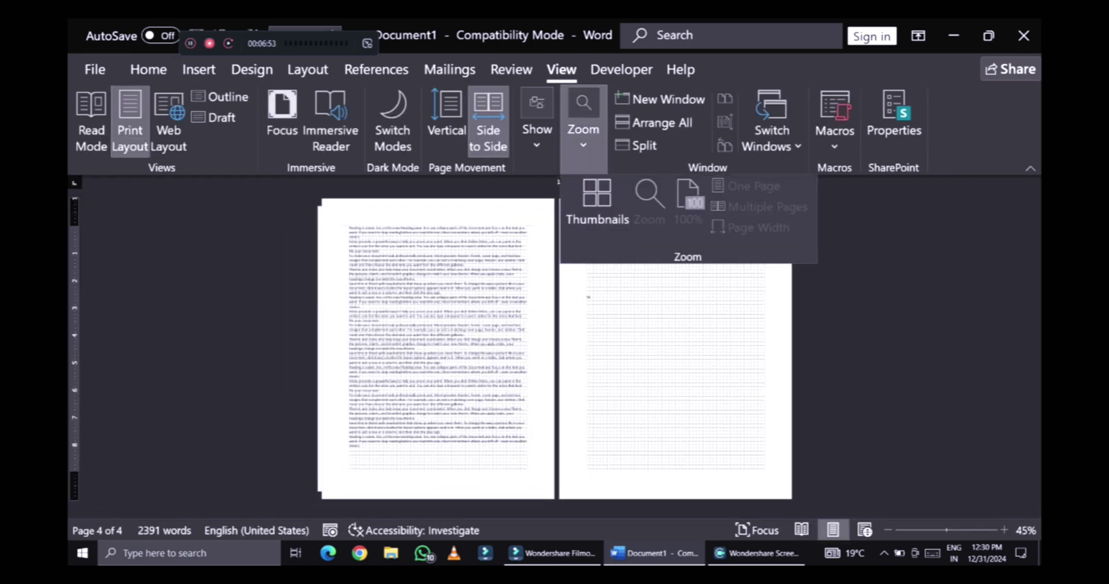
pyautogui.click(867, 347)
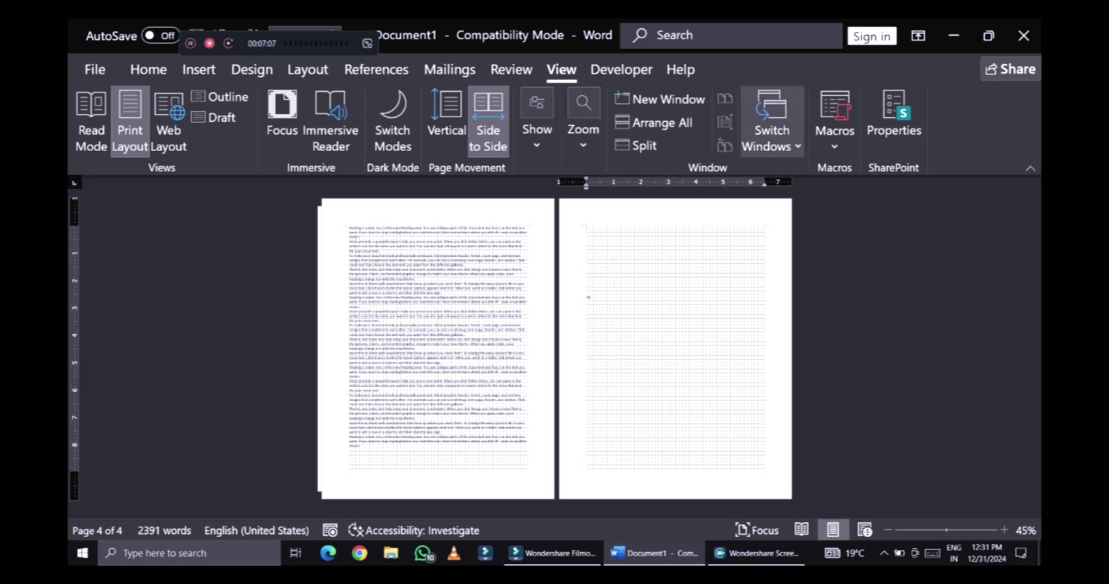
pyautogui.click(583, 129)
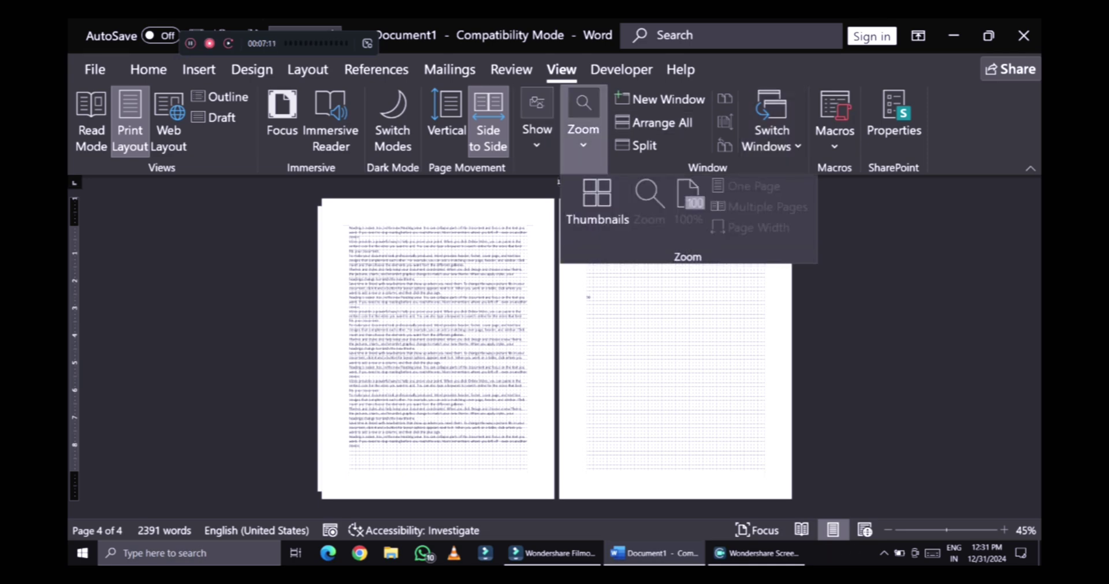
pyautogui.press('Escape')
pyautogui.click(438, 341)
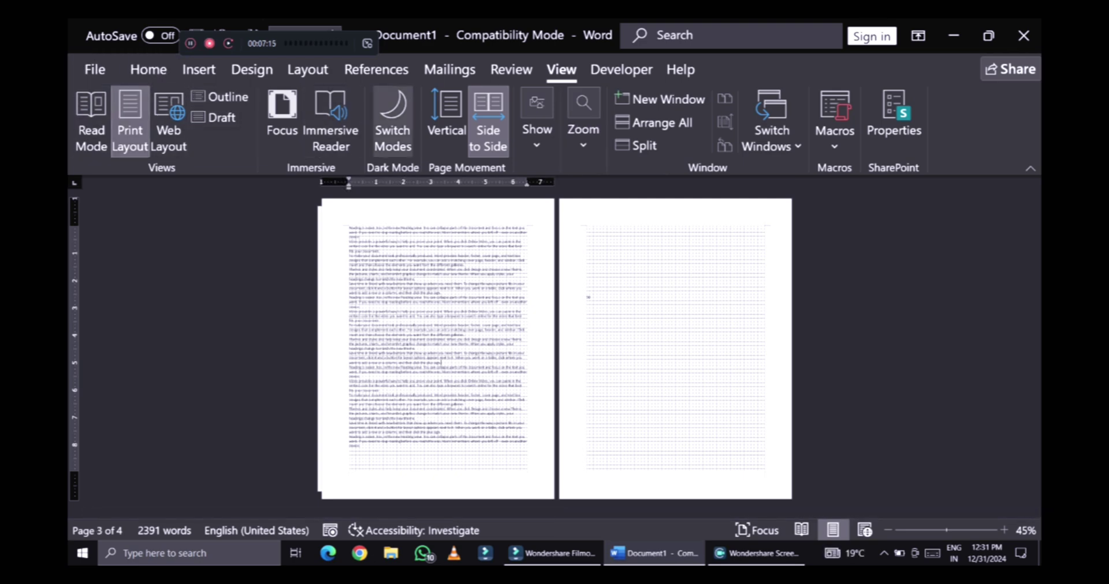
# - Open the document in a new window and change its page movement to Vertical
pyautogui.click(659, 99)
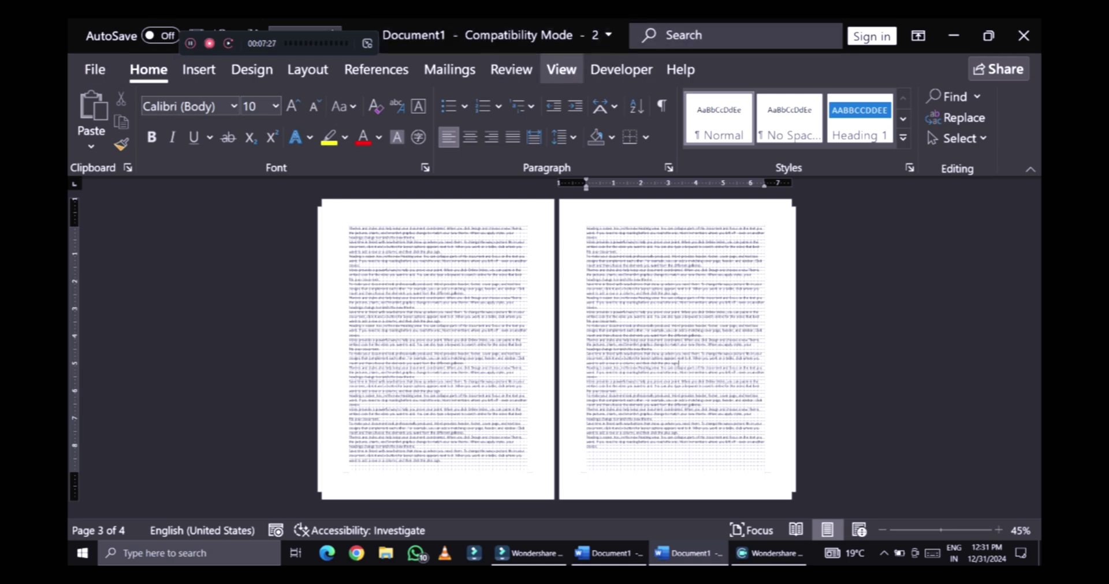
pyautogui.click(561, 69)
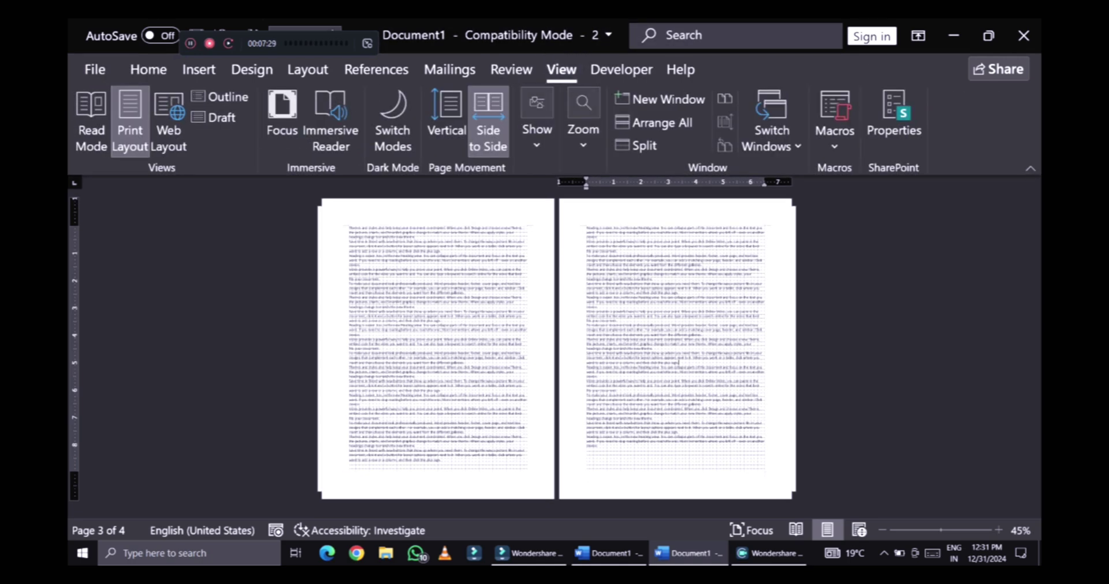
pyautogui.click(446, 122)
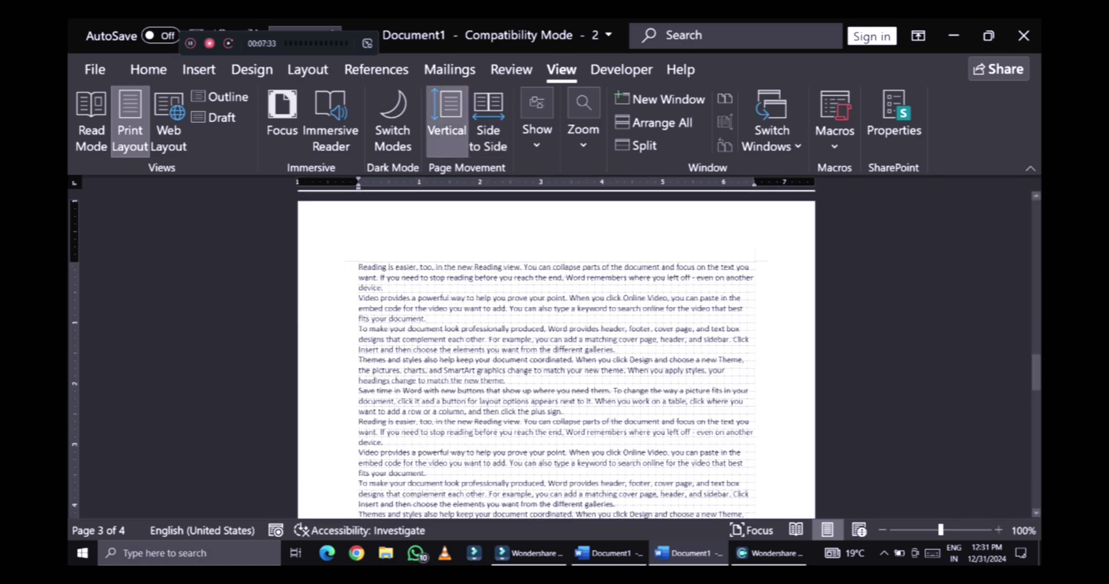
# - Set the document zoom to 200%
pyautogui.click(584, 130)
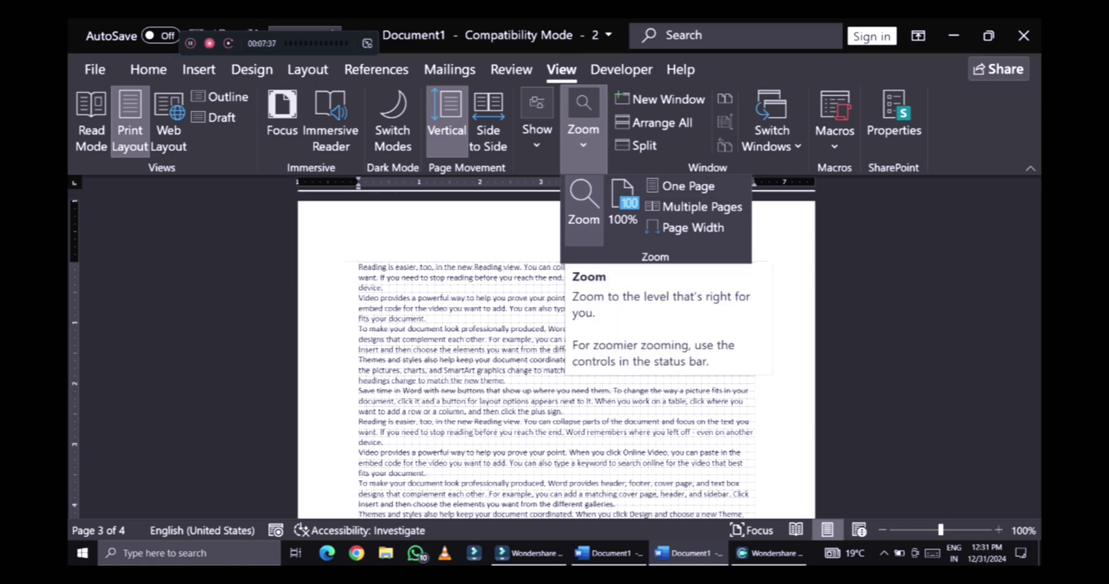
pyautogui.click(583, 202)
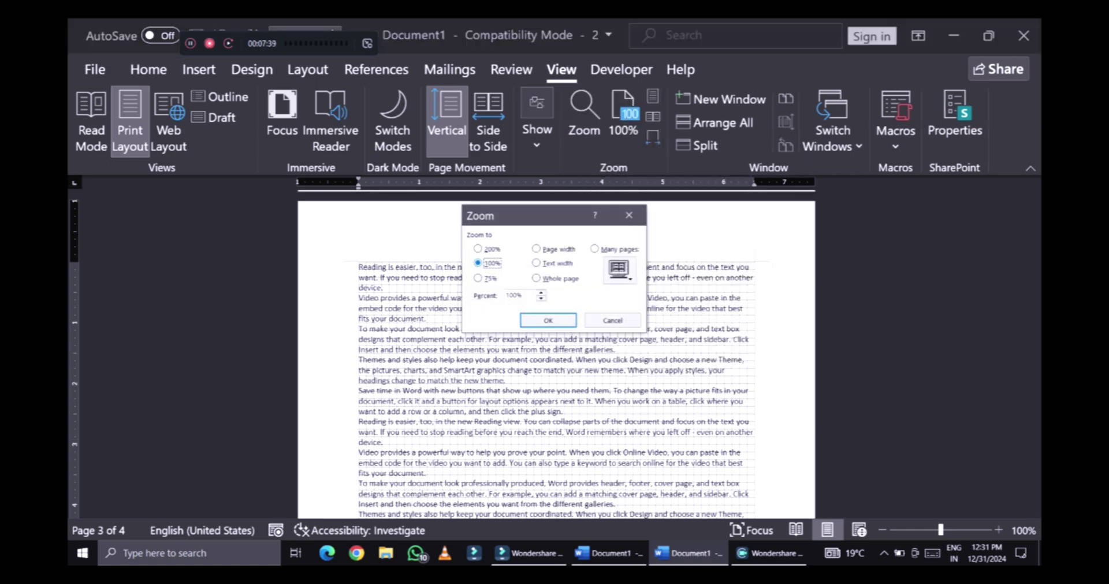
pyautogui.click(479, 249)
pyautogui.click(548, 320)
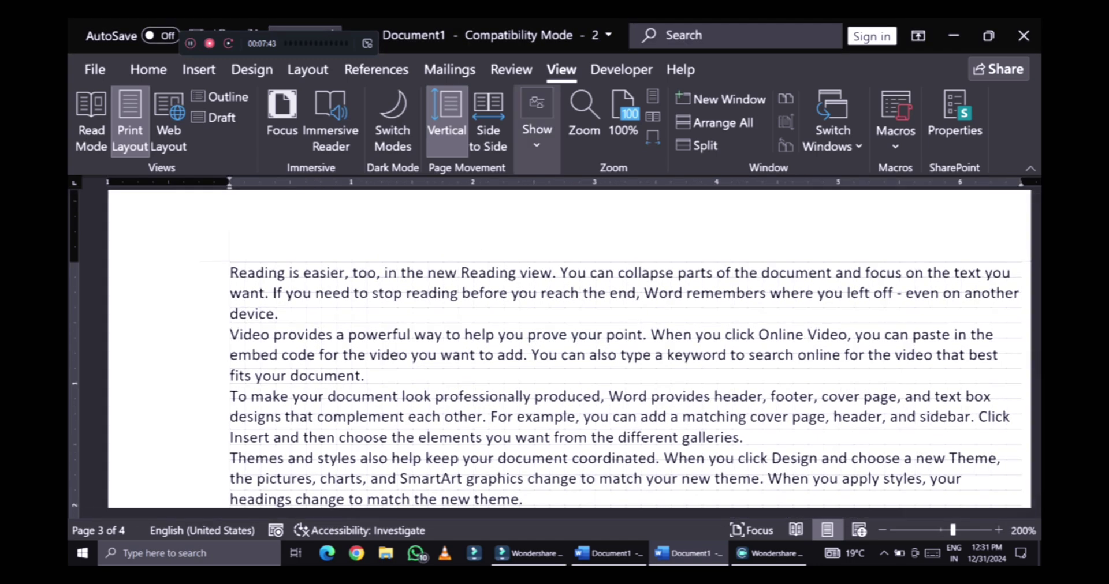
# - Set the document zoom to 100% through the Zoom dialog
pyautogui.click(583, 118)
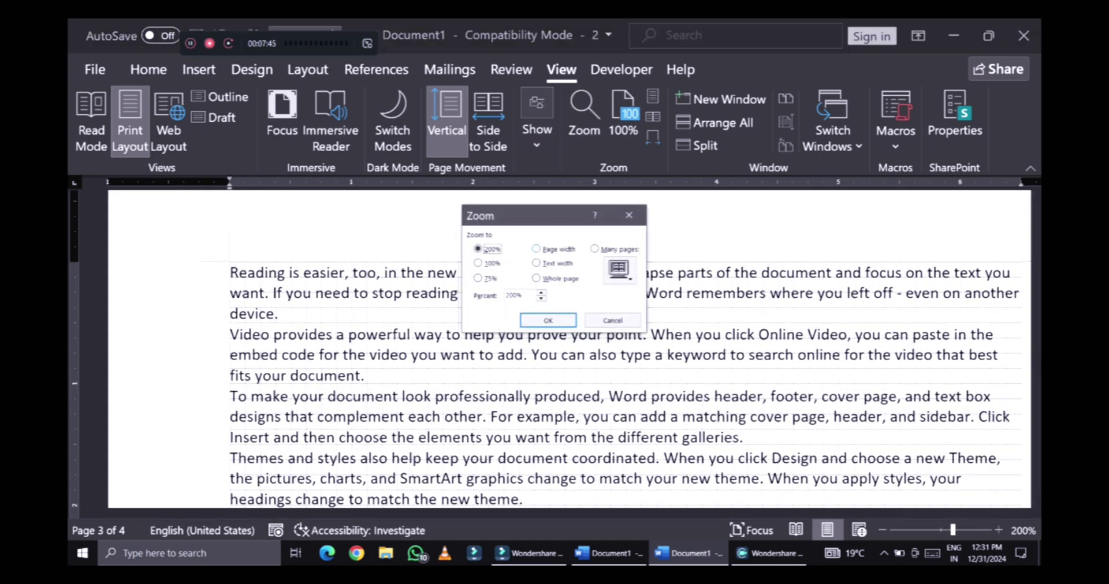
pyautogui.click(478, 263)
pyautogui.click(541, 292)
pyautogui.click(541, 293)
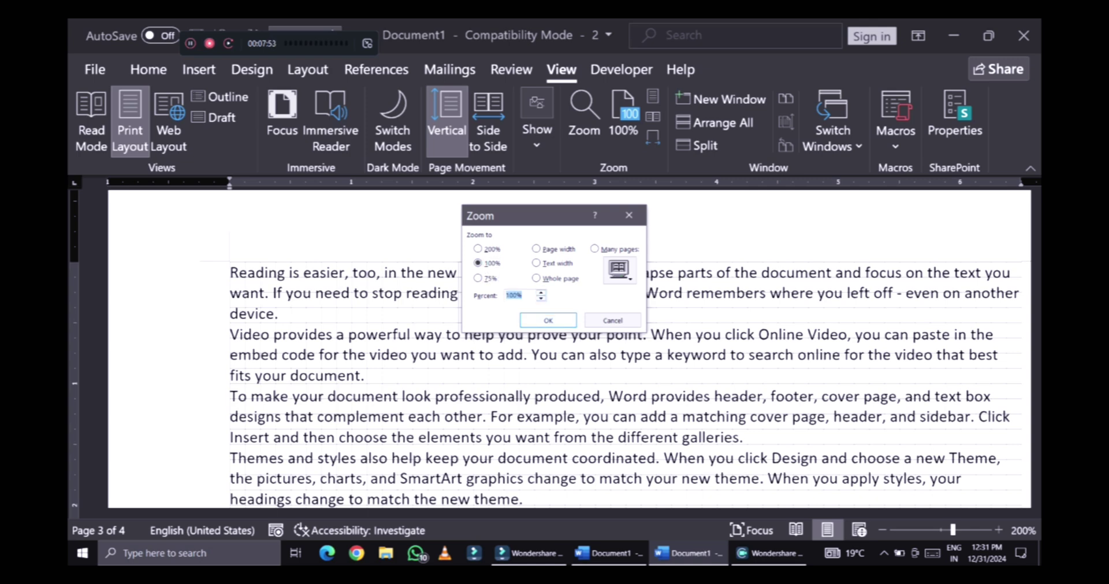
pyautogui.click(548, 321)
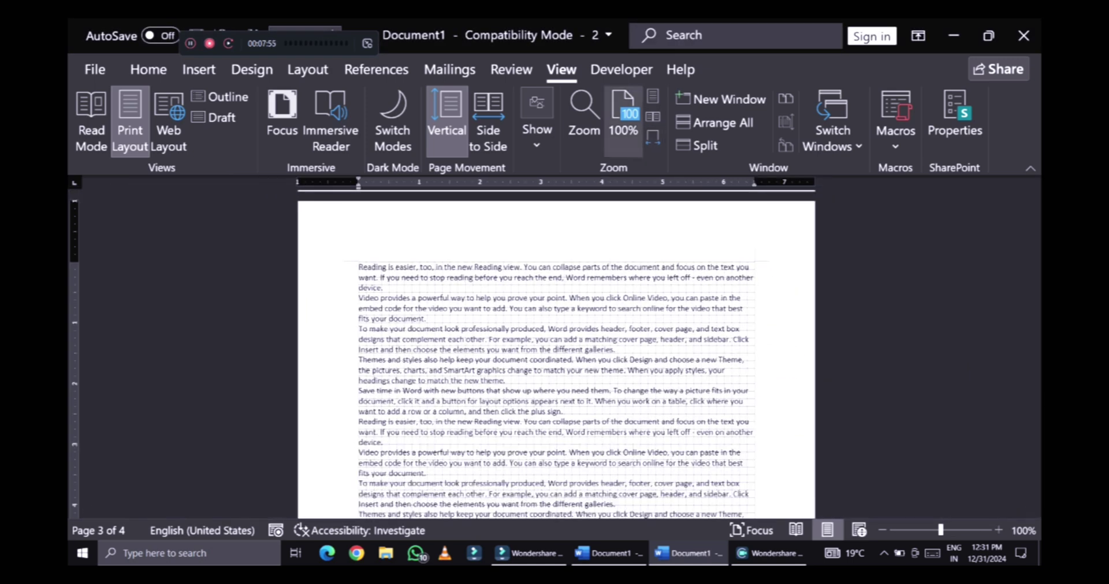
# - Change the document zoom to the Page width option
pyautogui.click(584, 121)
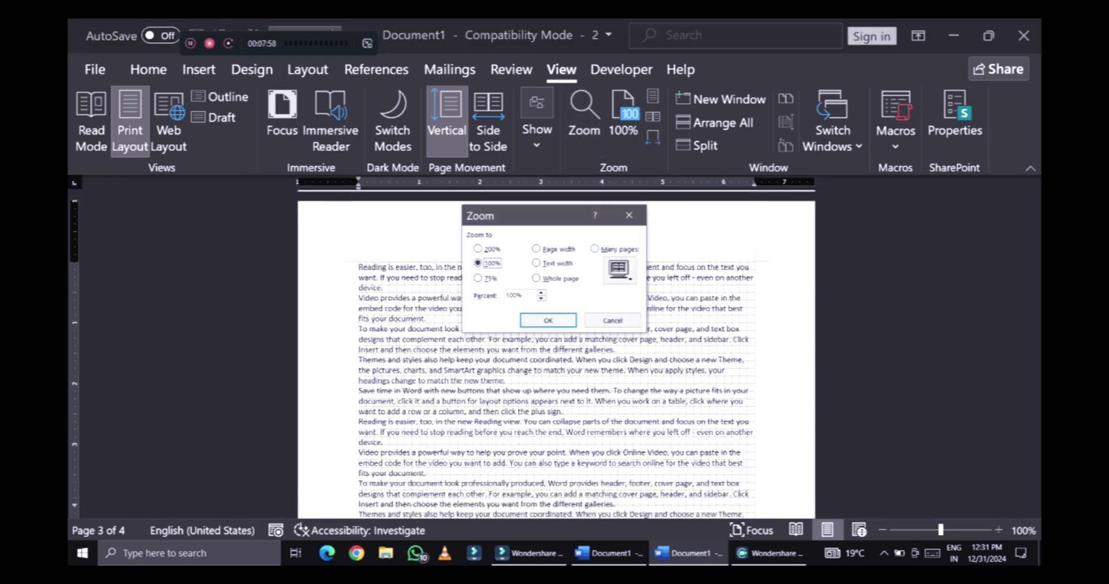
pyautogui.click(536, 249)
pyautogui.press('Return')
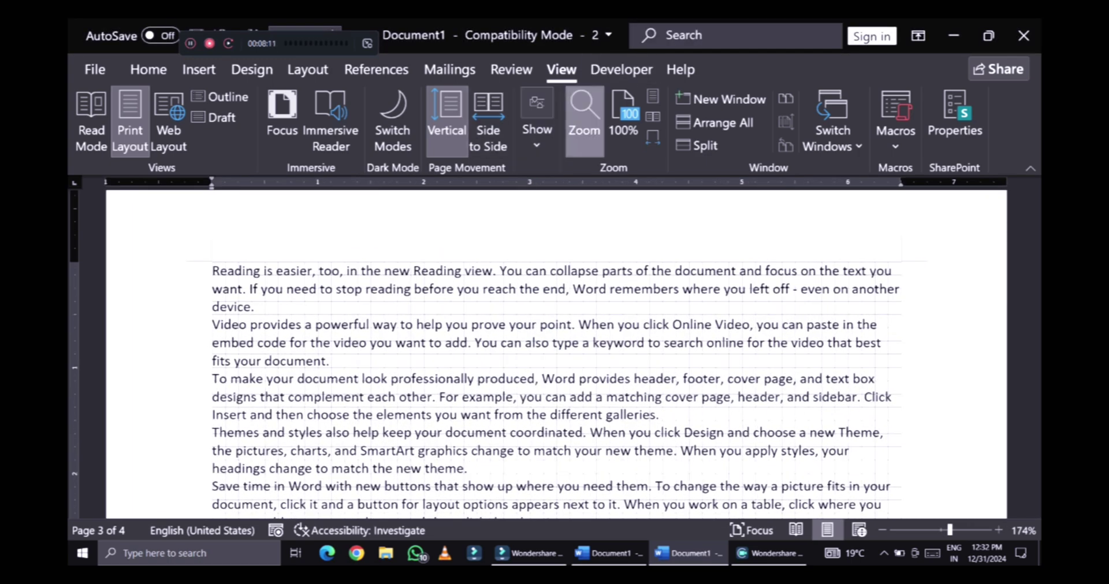
# - Set the zoom to 200% through the Zoom dialog and return the document to 100%
pyautogui.click(585, 118)
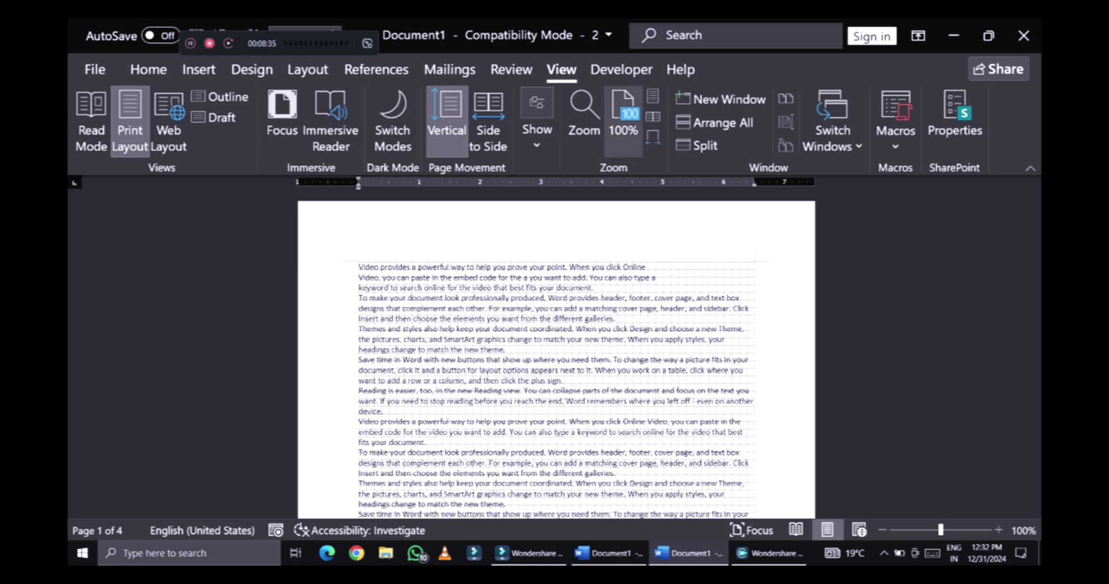
pyautogui.click(584, 121)
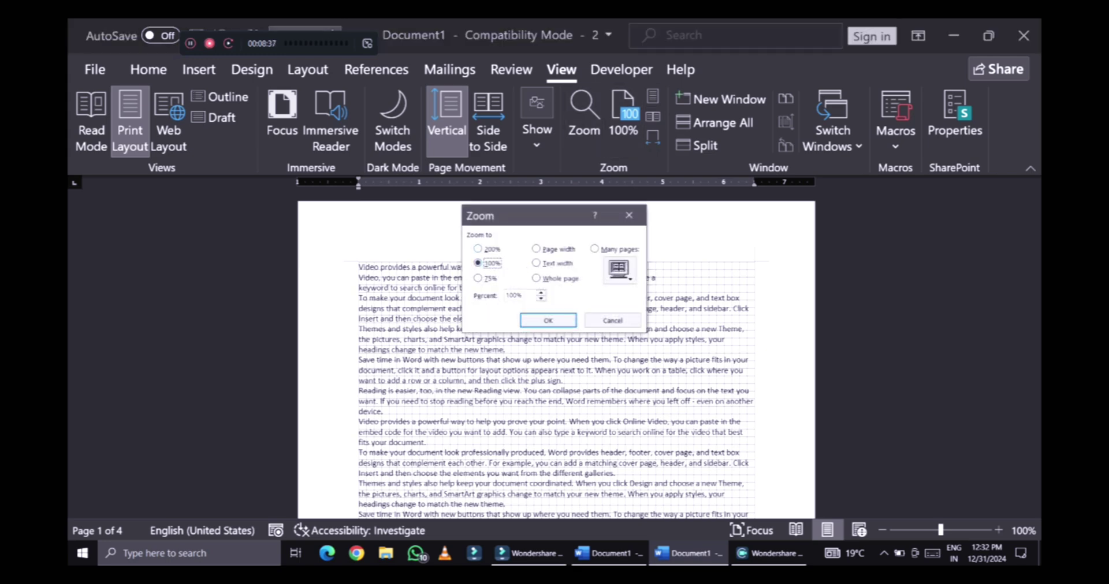
pyautogui.press('Up')
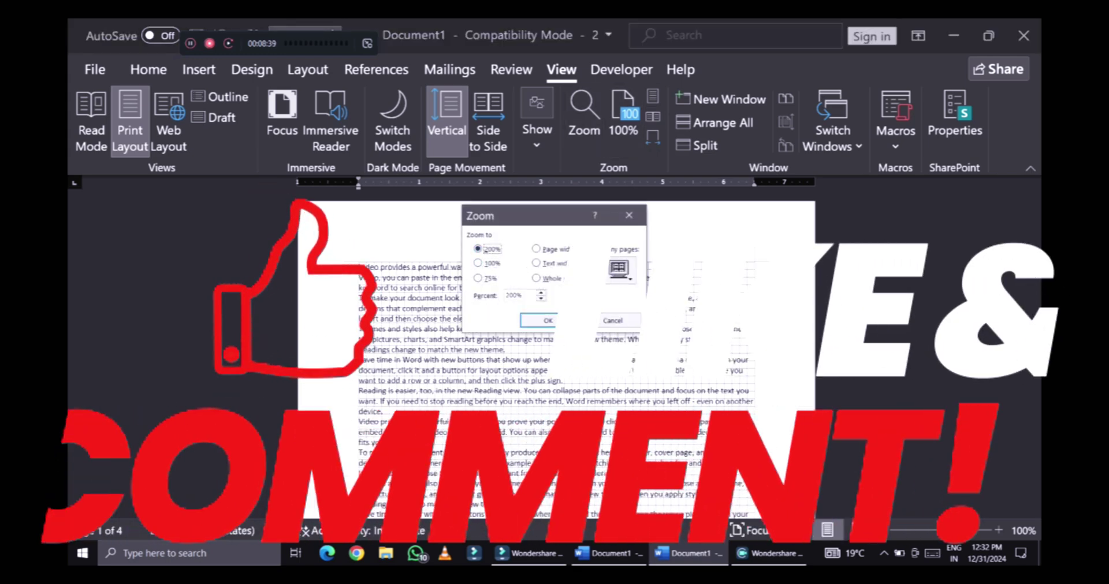
pyautogui.press('Return')
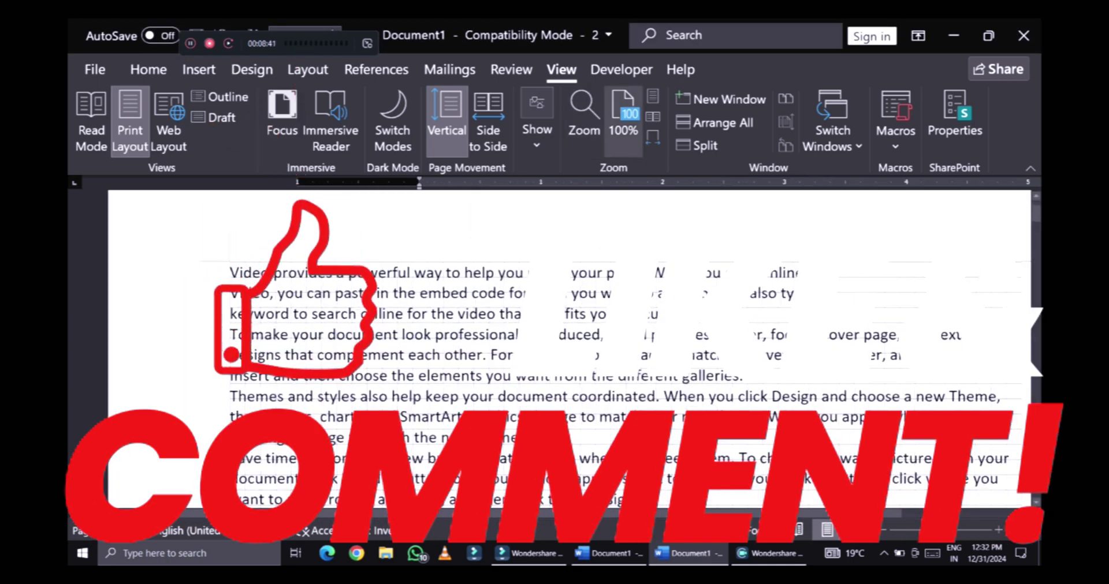
pyautogui.click(623, 121)
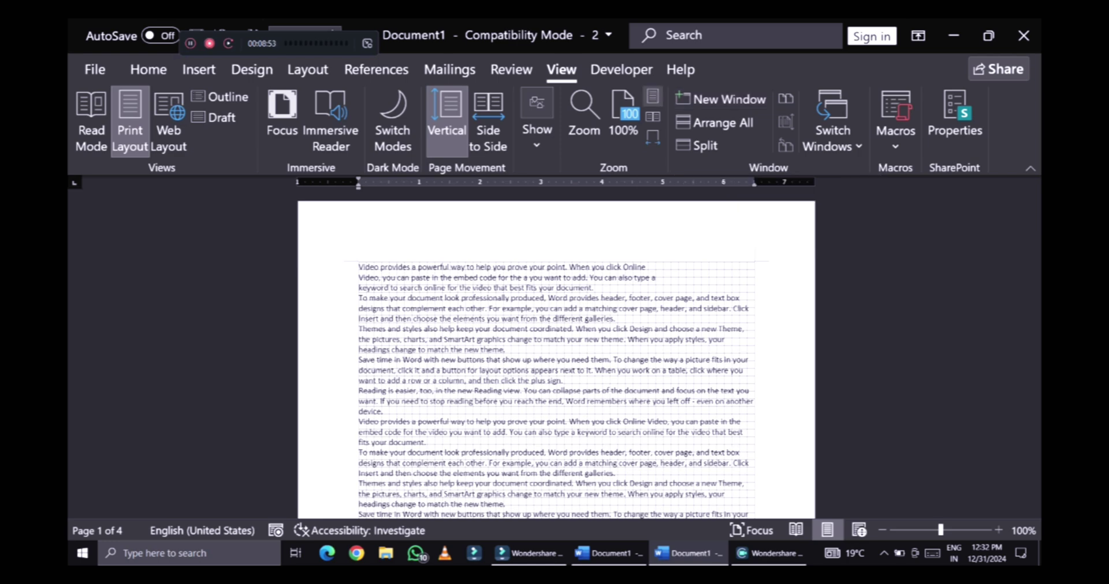
# - Zoom the document to One Page and browse down and up through its pages
pyautogui.click(653, 96)
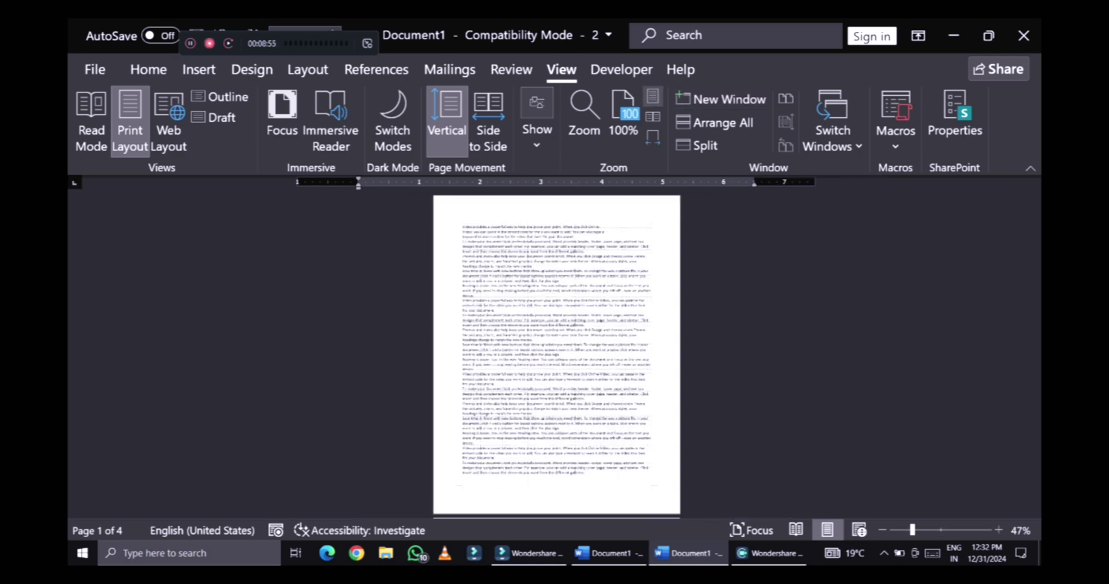
pyautogui.scroll(-3, 556, 346)
pyautogui.scroll(2, 556, 346)
pyautogui.scroll(1, 556, 347)
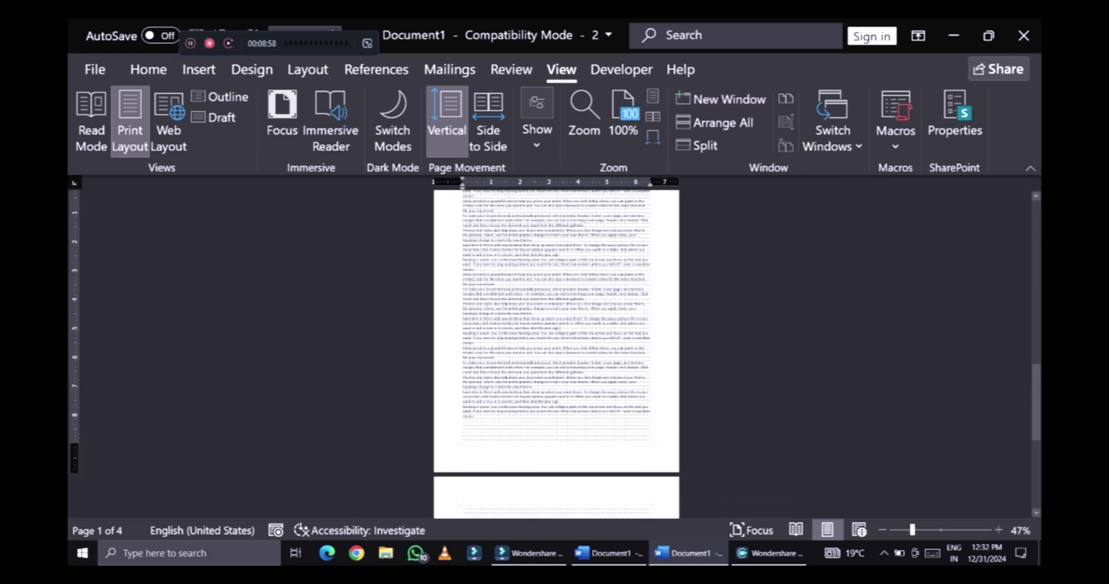
pyautogui.scroll(-3, 556, 347)
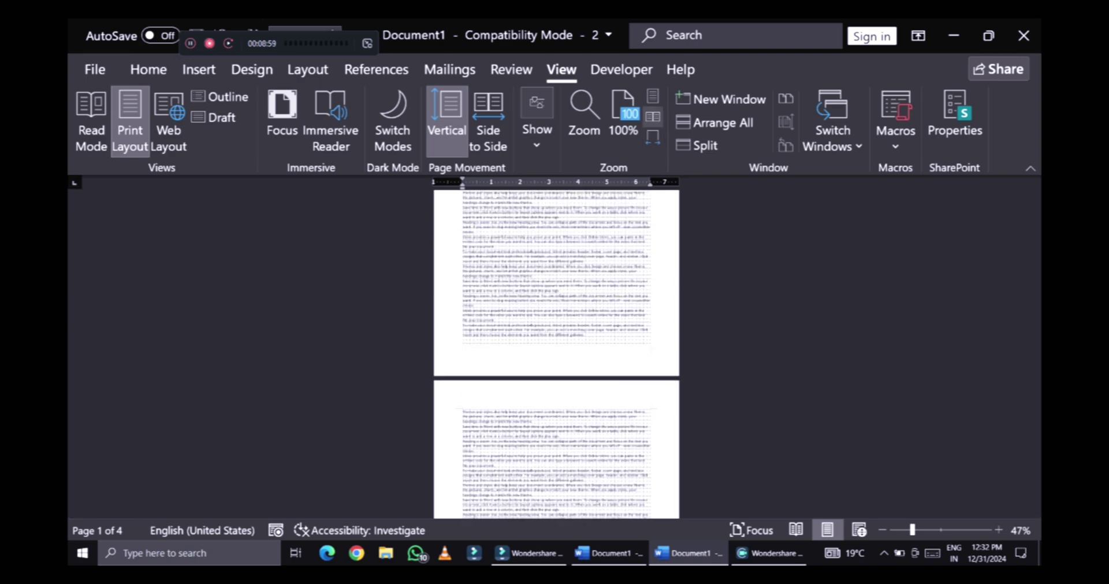
# - Try the Multiple Pages and Page Width zoom views, ending at 100% zoom
pyautogui.click(652, 116)
pyautogui.click(652, 137)
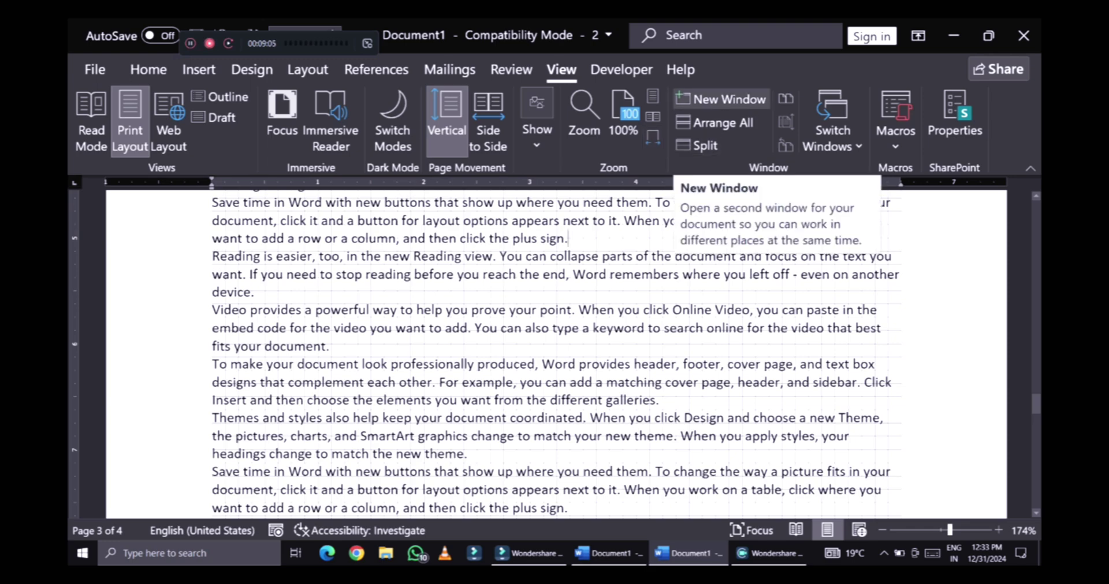
pyautogui.click(623, 123)
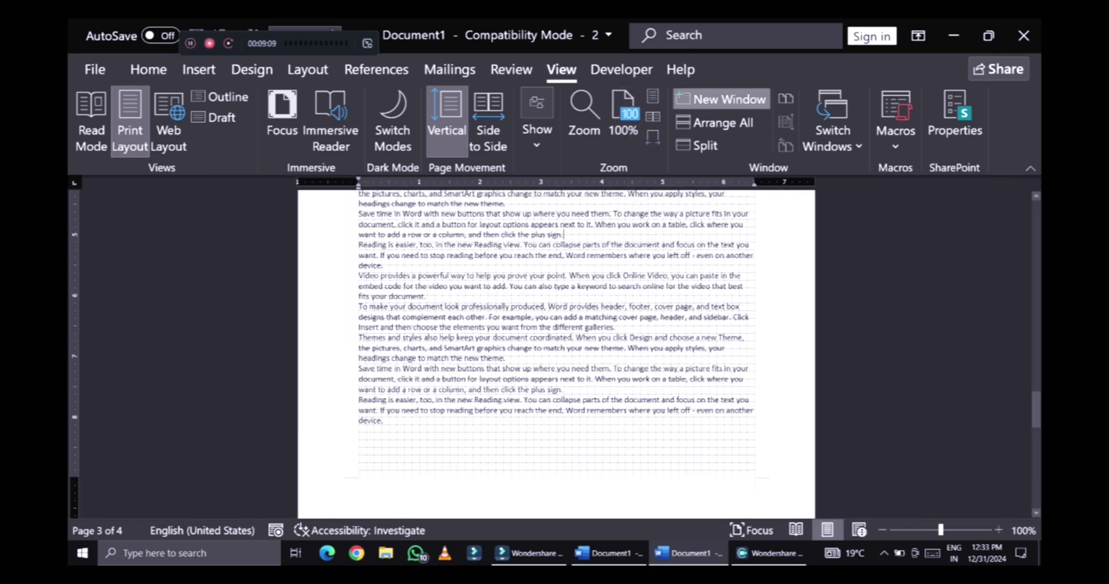
# - Open the document in another new window, and close the extra windows so that only the vertically scrolling one is left
pyautogui.click(721, 99)
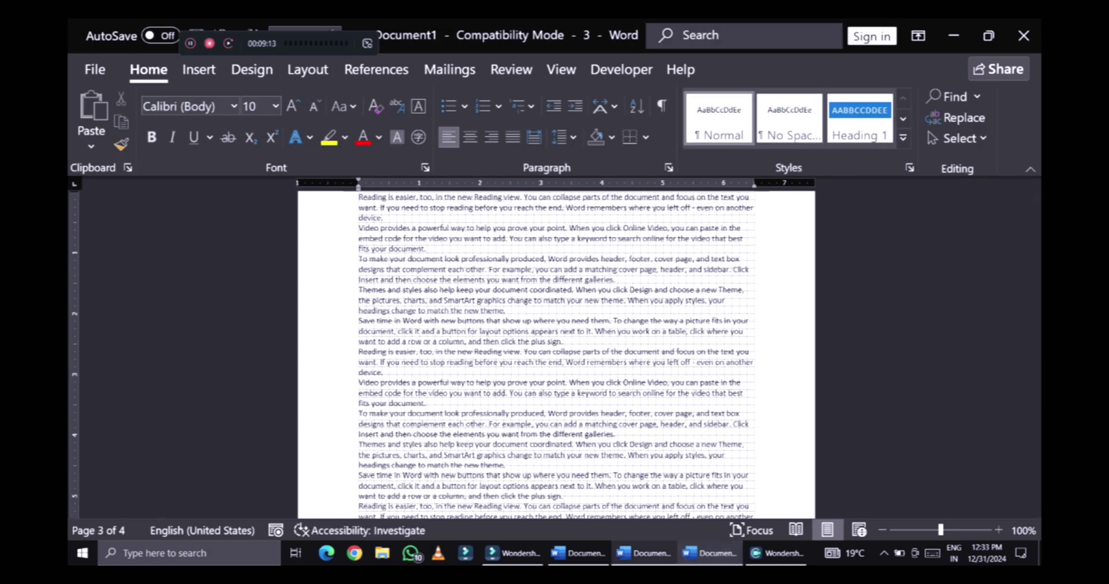
pyautogui.hotkey('alt', 'Tab')
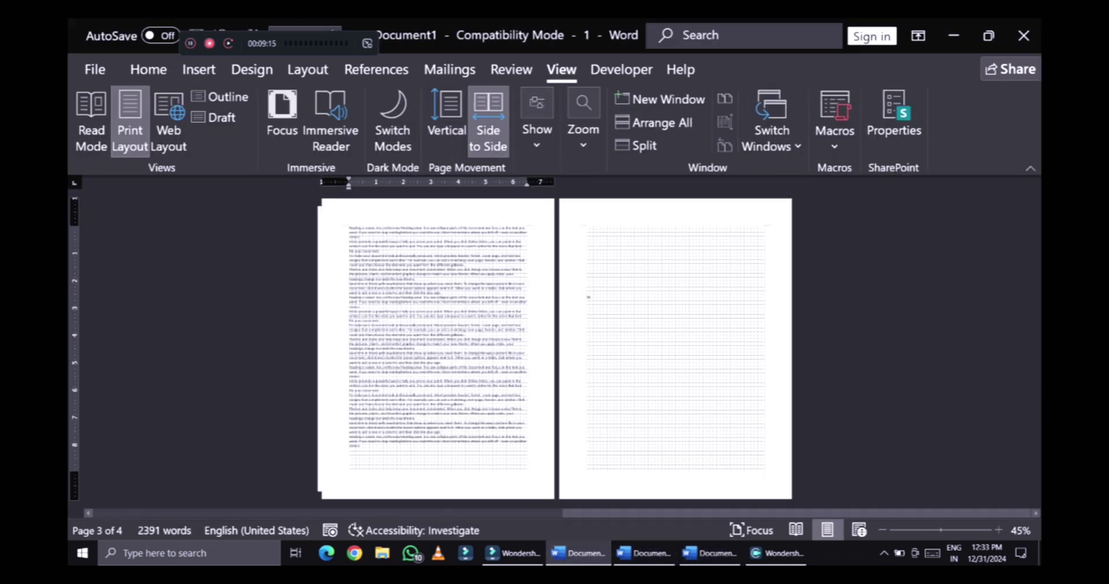
pyautogui.click(1023, 35)
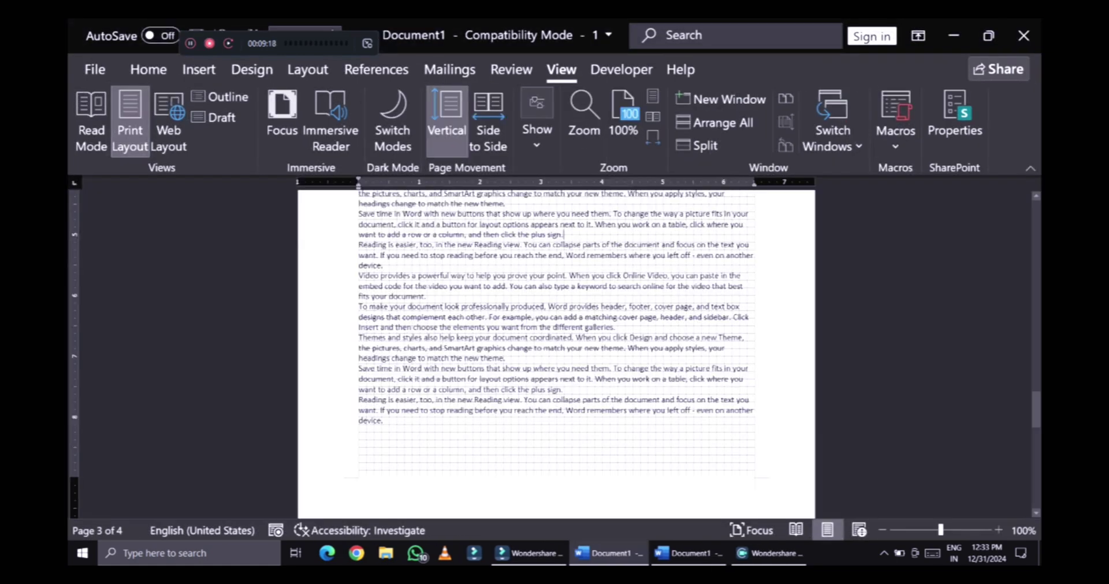
pyautogui.hotkey('alt', 'Tab')
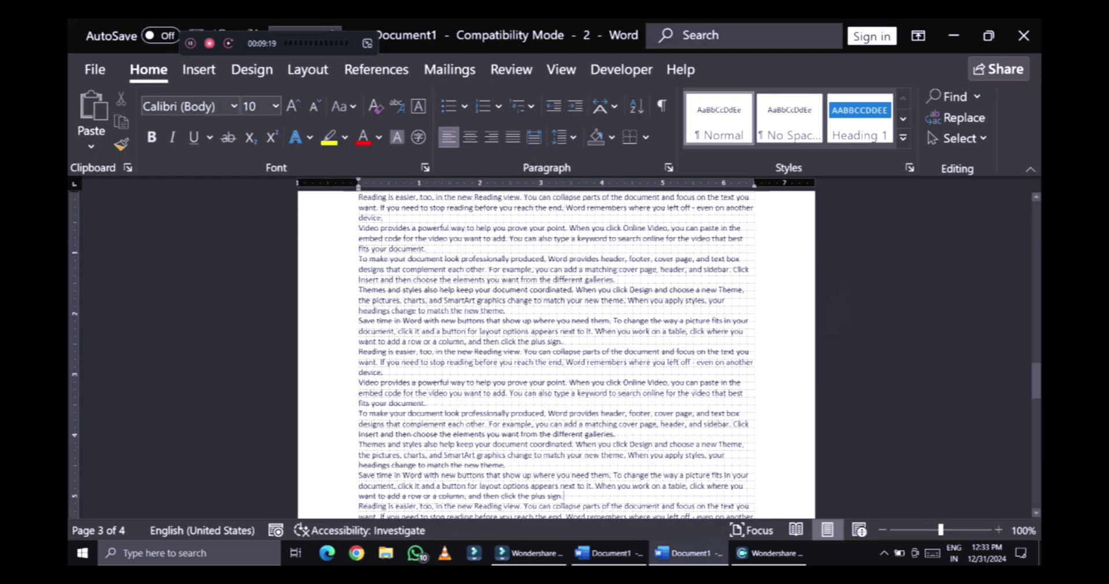
pyautogui.click(1023, 36)
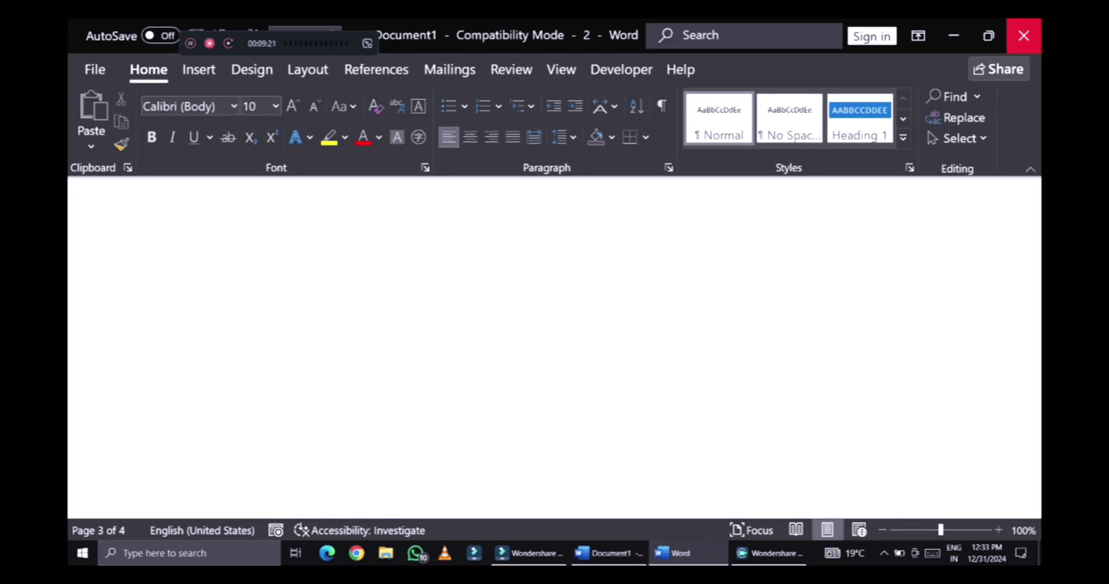
pyautogui.click(655, 553)
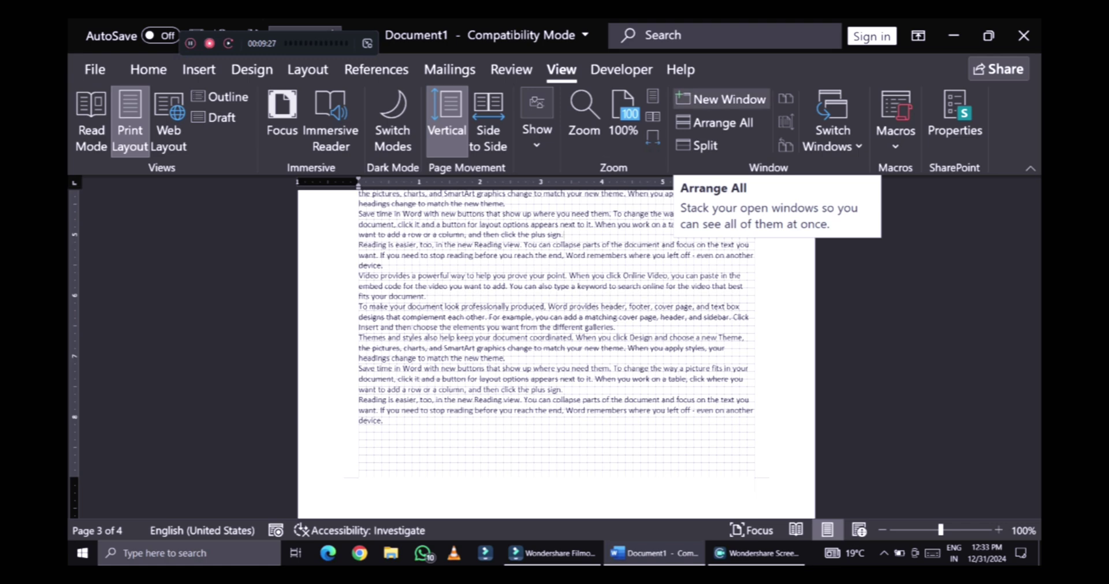
# - Open the document in a new window, switch between the two windows and close the new one
pyautogui.click(721, 100)
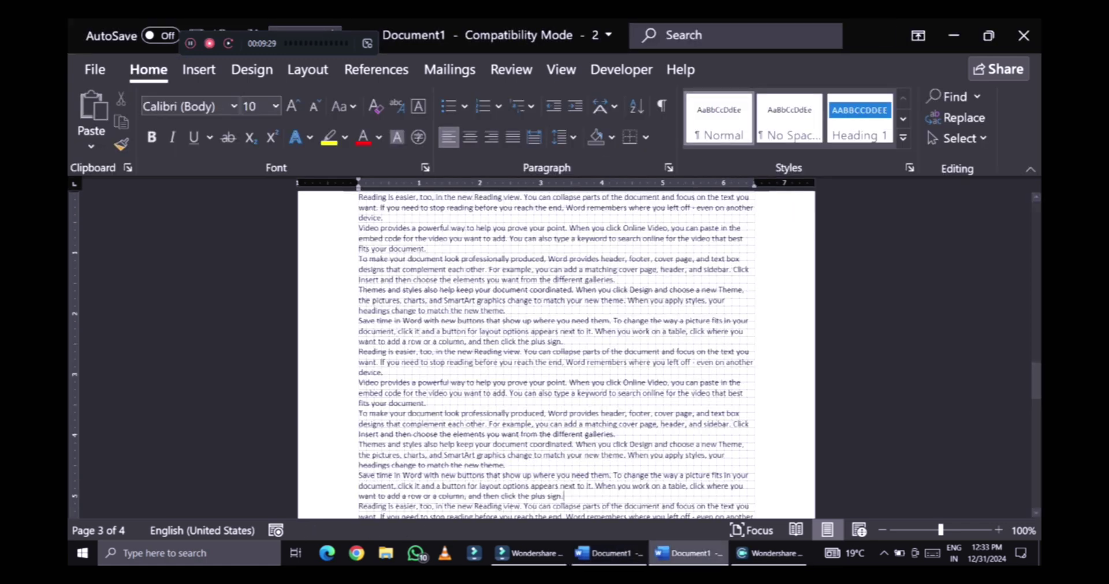
pyautogui.hotkey('alt', 'Tab')
pyautogui.hotkey('alt', 'Tab')
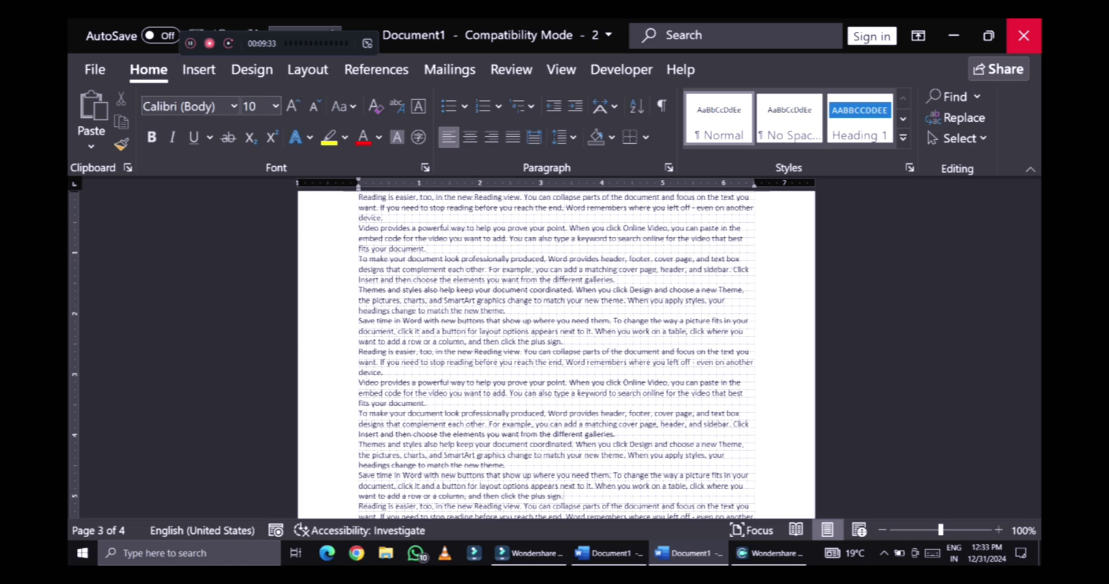
pyautogui.click(1023, 35)
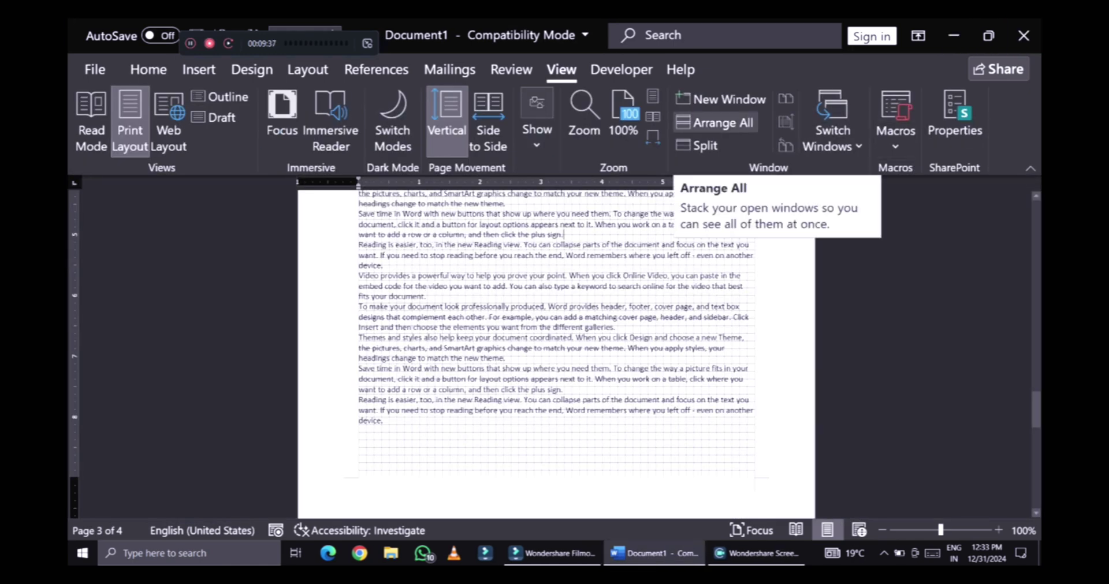
# - Open the document in a new window and stack both windows with Arrange All
pyautogui.click(722, 99)
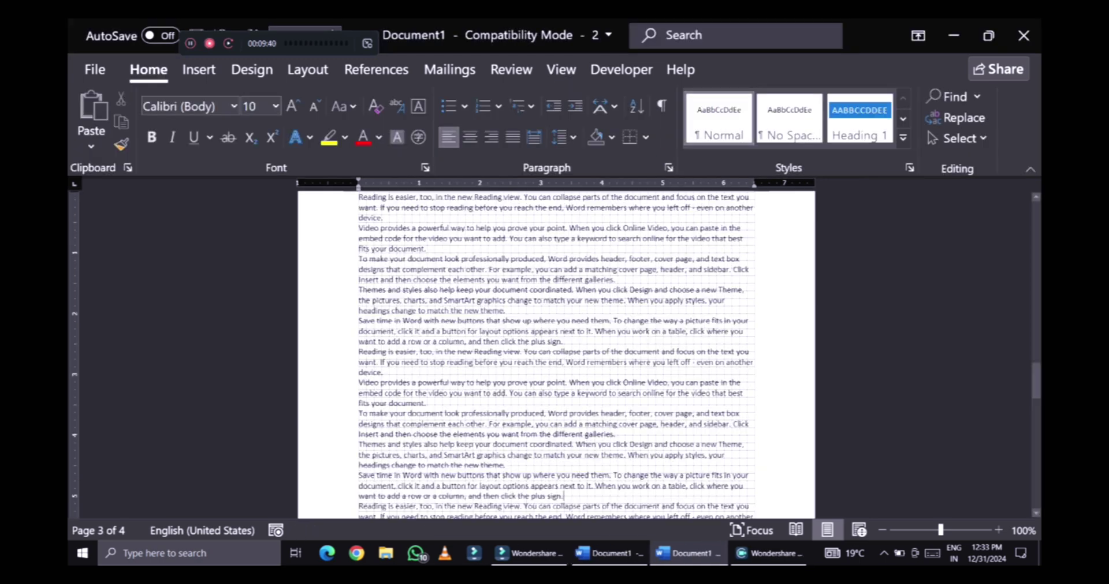
pyautogui.click(561, 69)
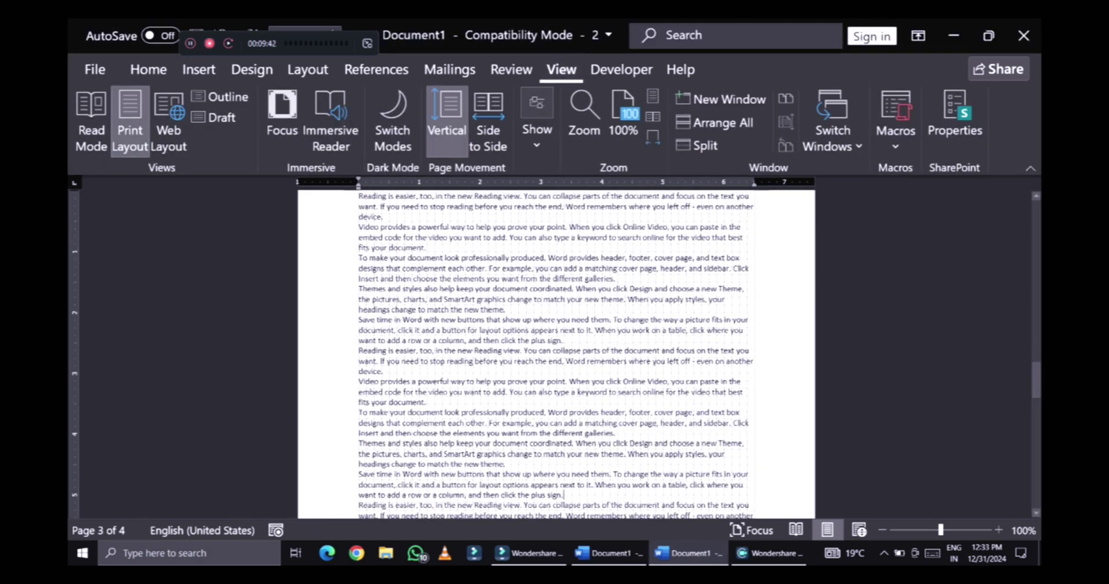
pyautogui.click(721, 123)
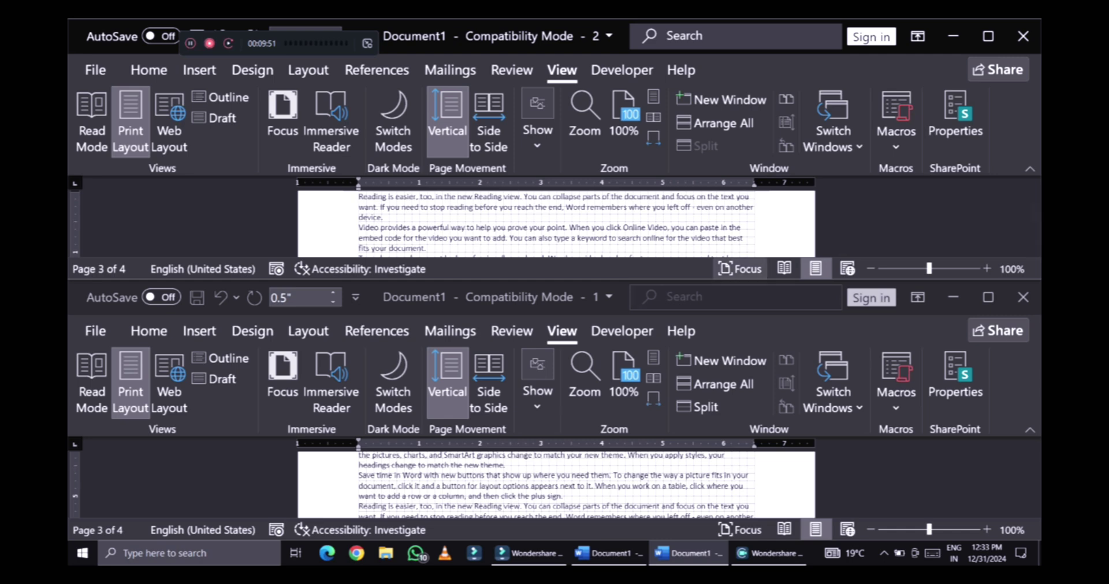
# - Close the lower of the two stacked document windows and maximize the remaining one
pyautogui.click(1023, 296)
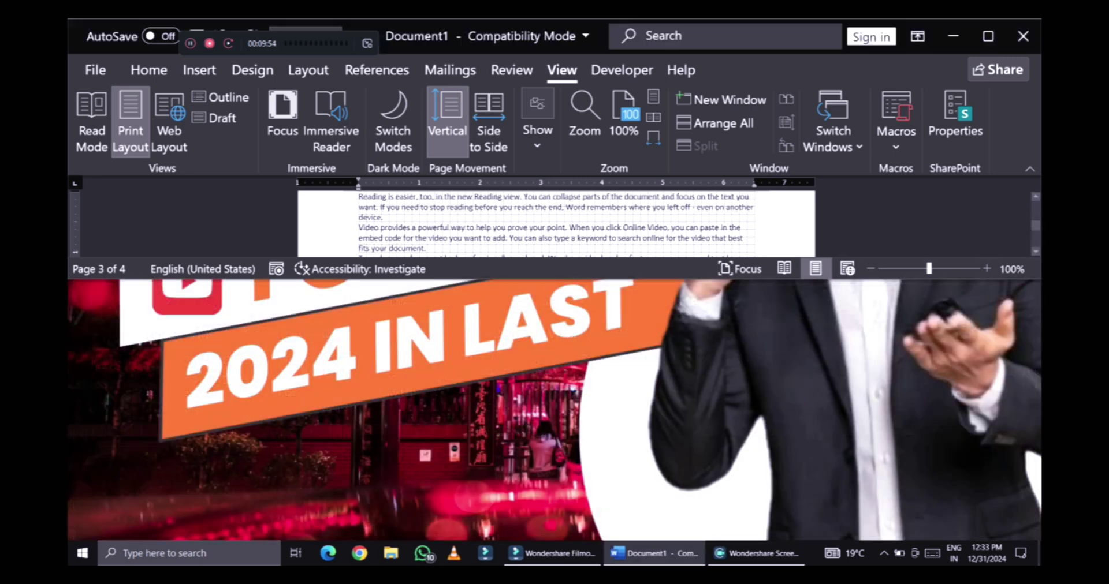
pyautogui.click(988, 36)
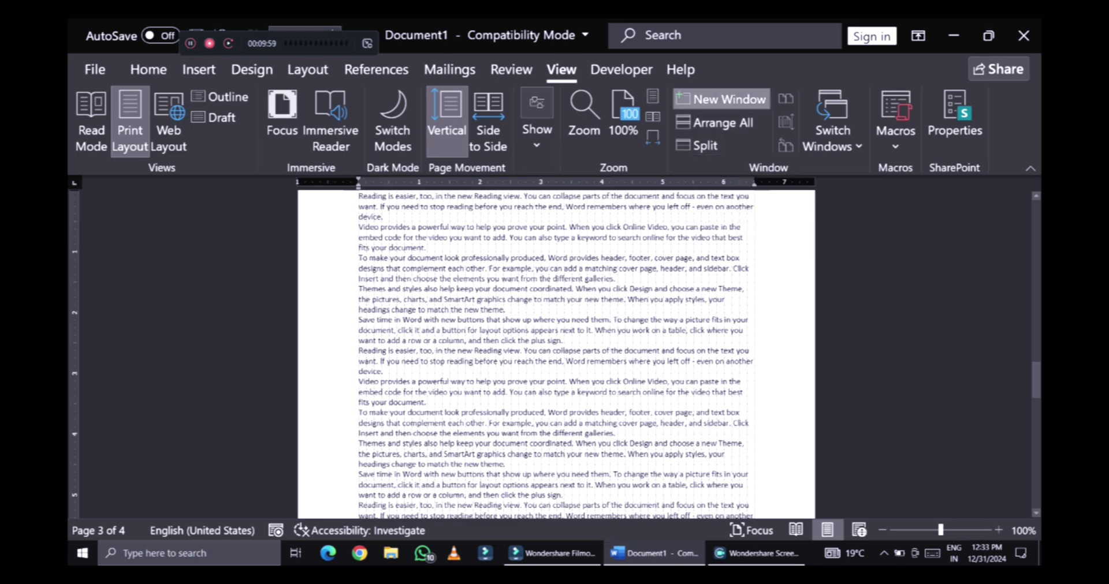
# - Split a new window of the document into two panes and give the first paragraph on page 1 a 1-inch hanging indent
pyautogui.click(722, 100)
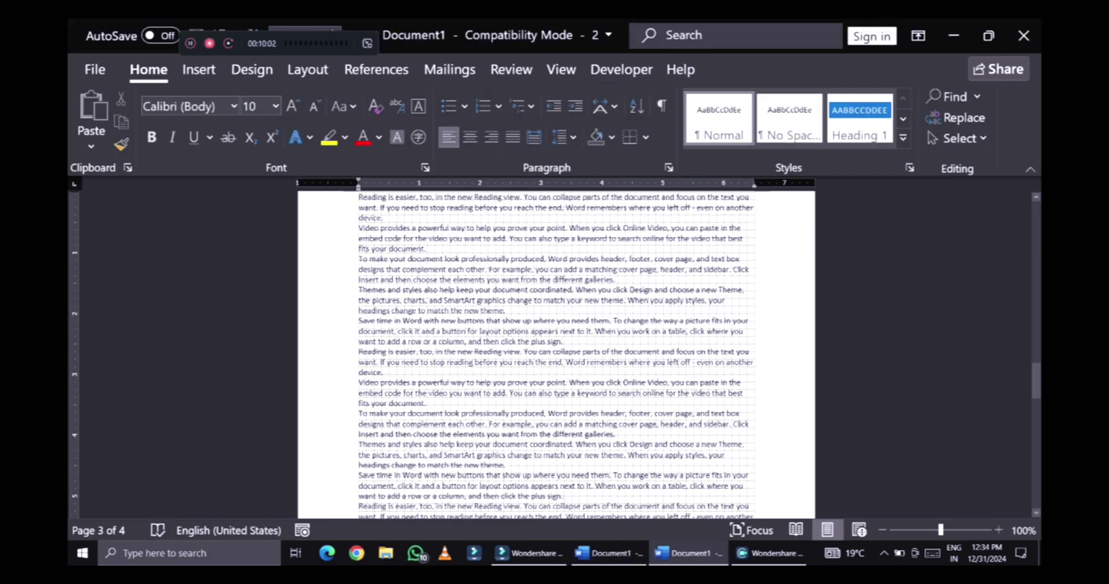
pyautogui.click(561, 70)
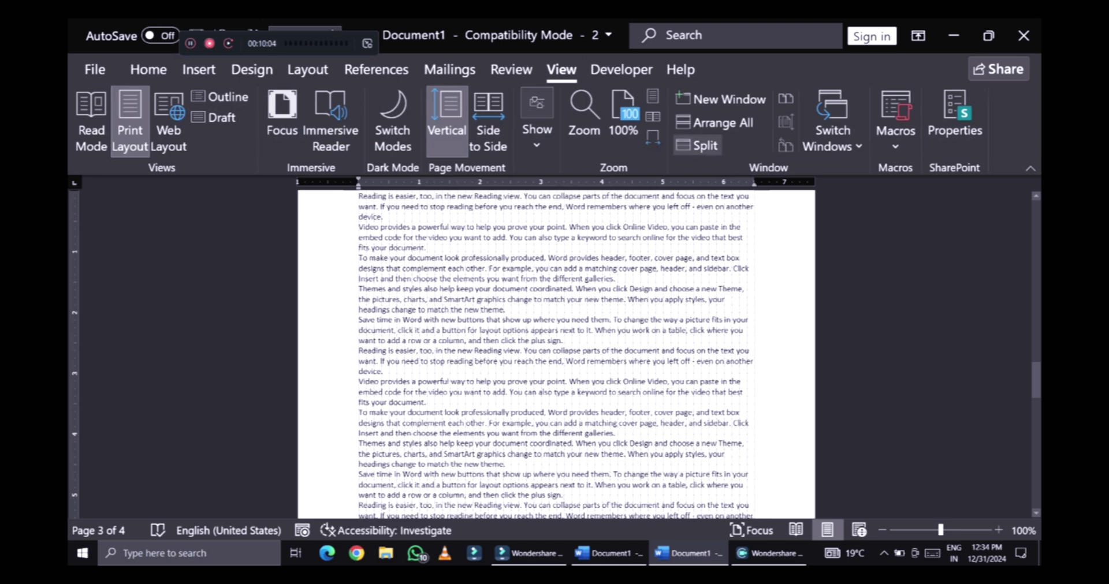
pyautogui.click(699, 146)
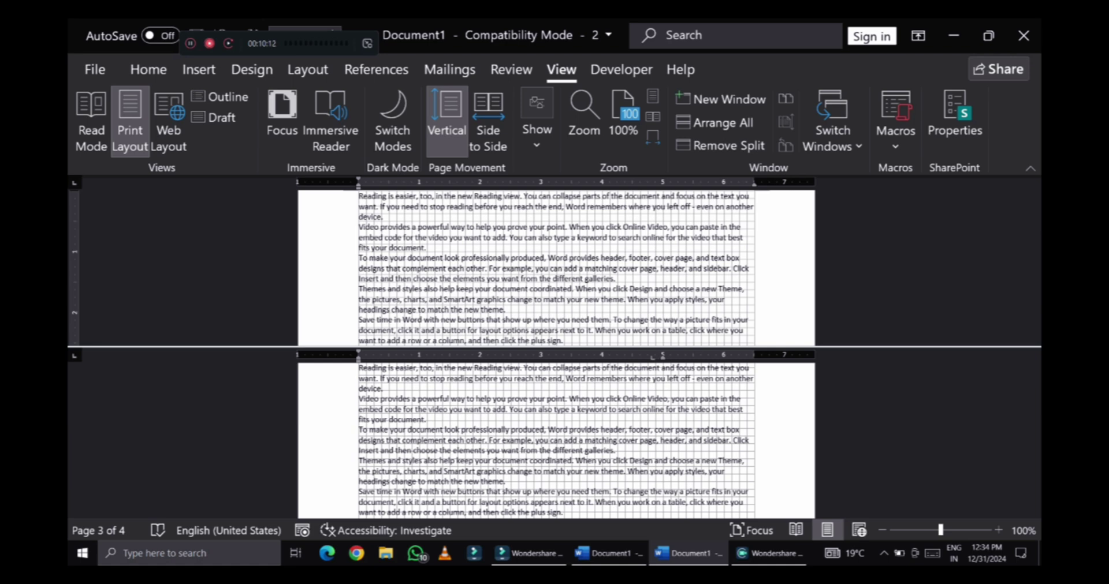
pyautogui.moveTo(358, 359); pyautogui.dragTo(419, 358)
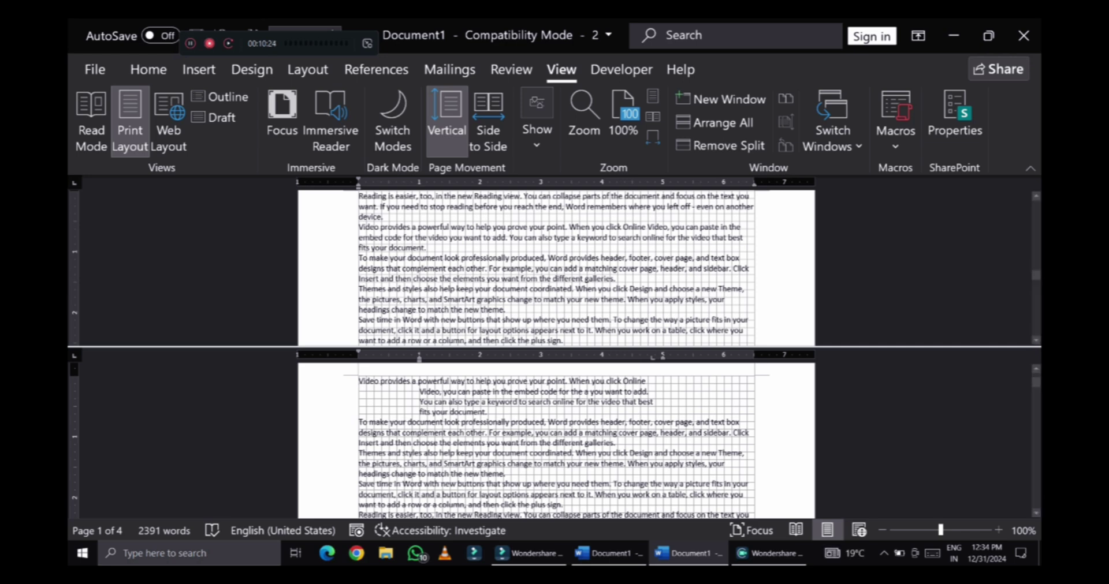
# - Remove the window split and switch to the document's first window
pyautogui.moveTo(555, 348); pyautogui.dragTo(555, 175)
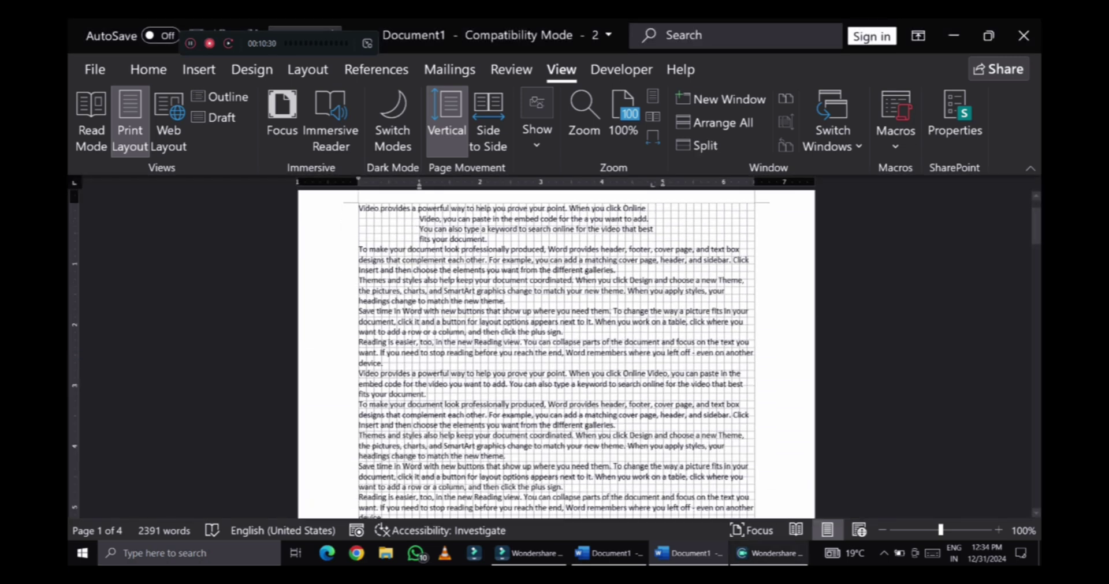
pyautogui.click(689, 553)
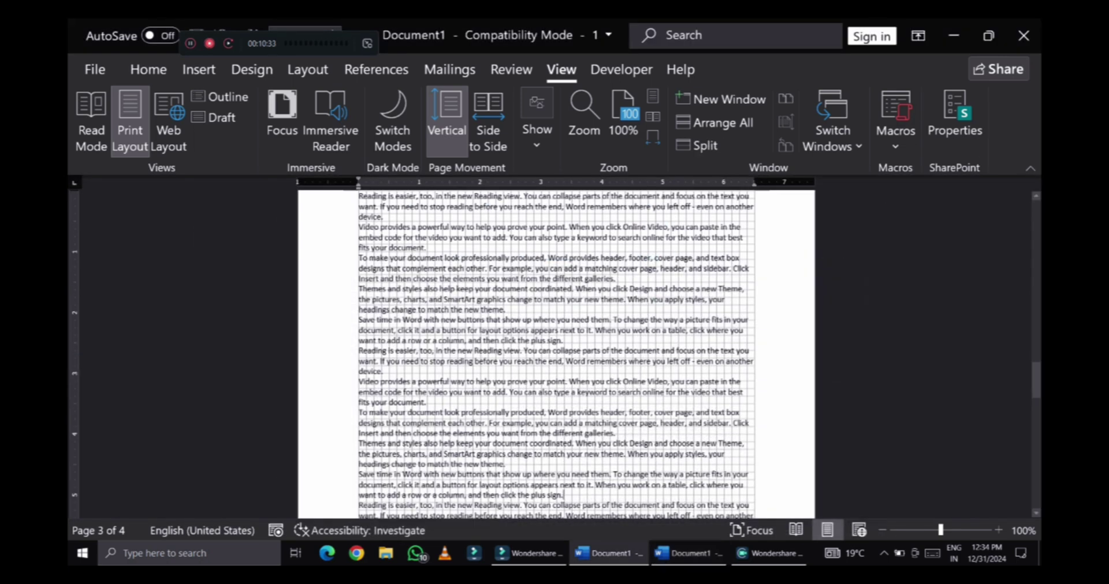
# - Close the document's first window and bring up its remaining window
pyautogui.click(1023, 35)
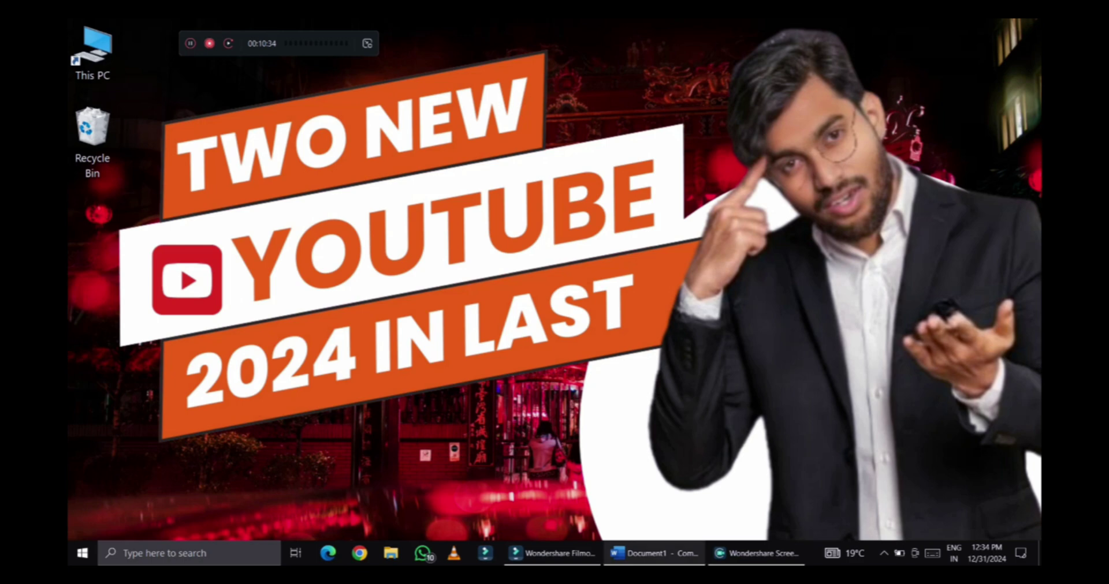
pyautogui.click(653, 553)
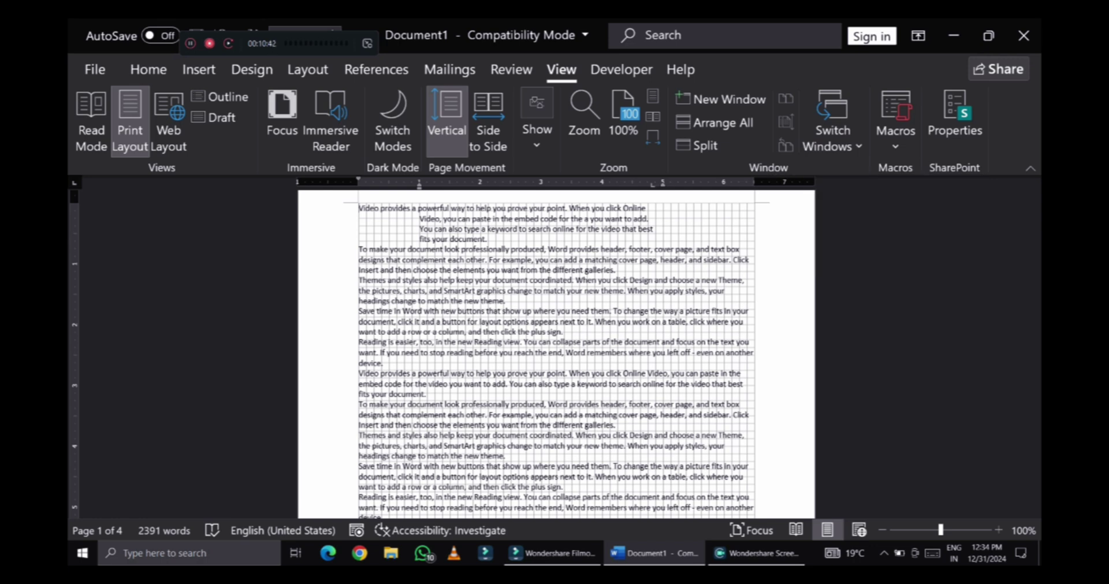
pyautogui.click(588, 270)
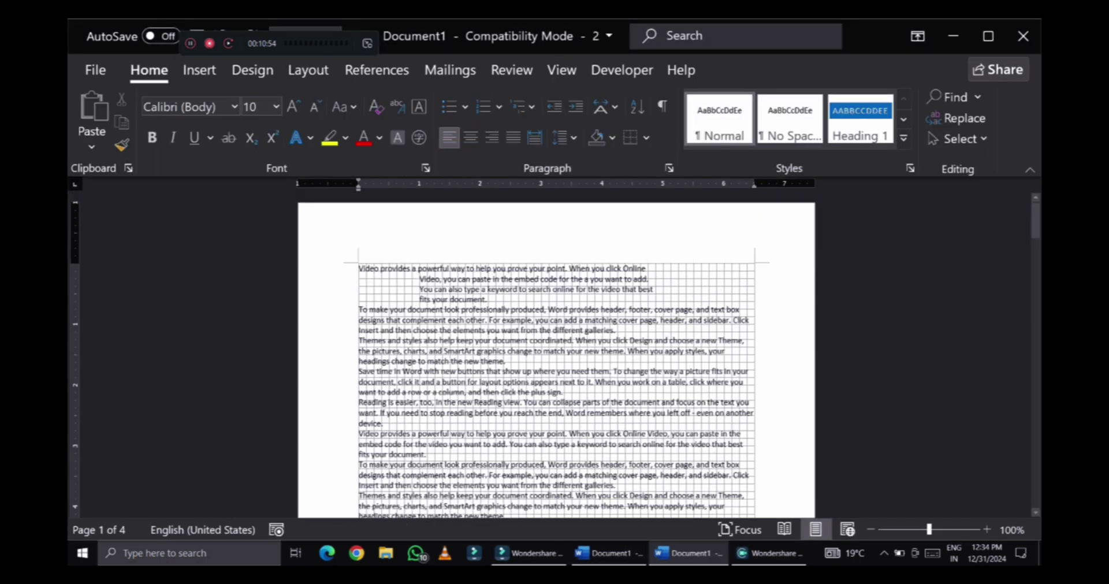
# - View the document's two windows side by side and close the second window
pyautogui.click(561, 70)
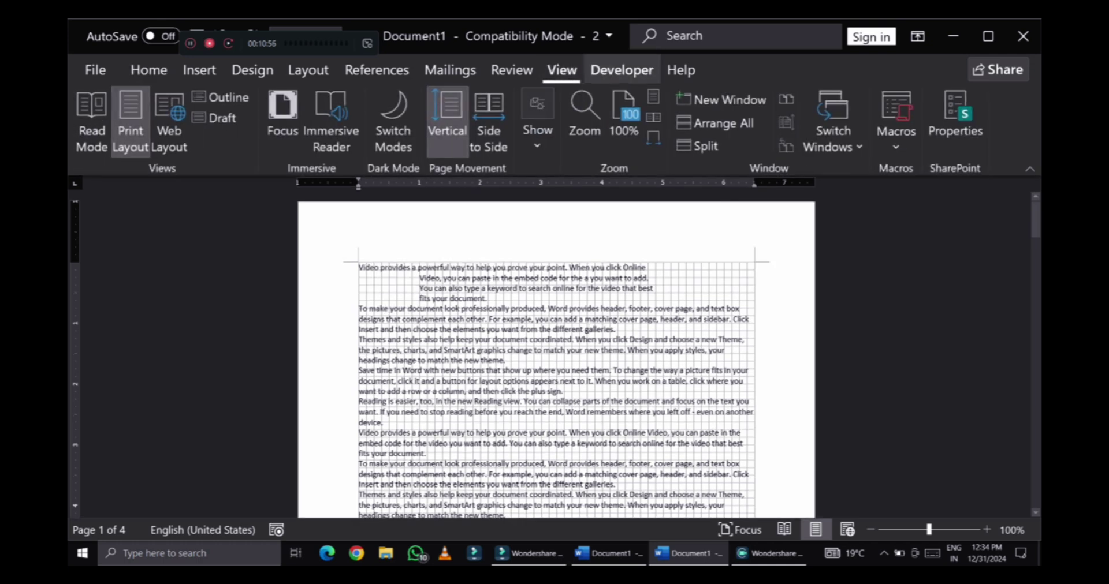
pyautogui.click(786, 98)
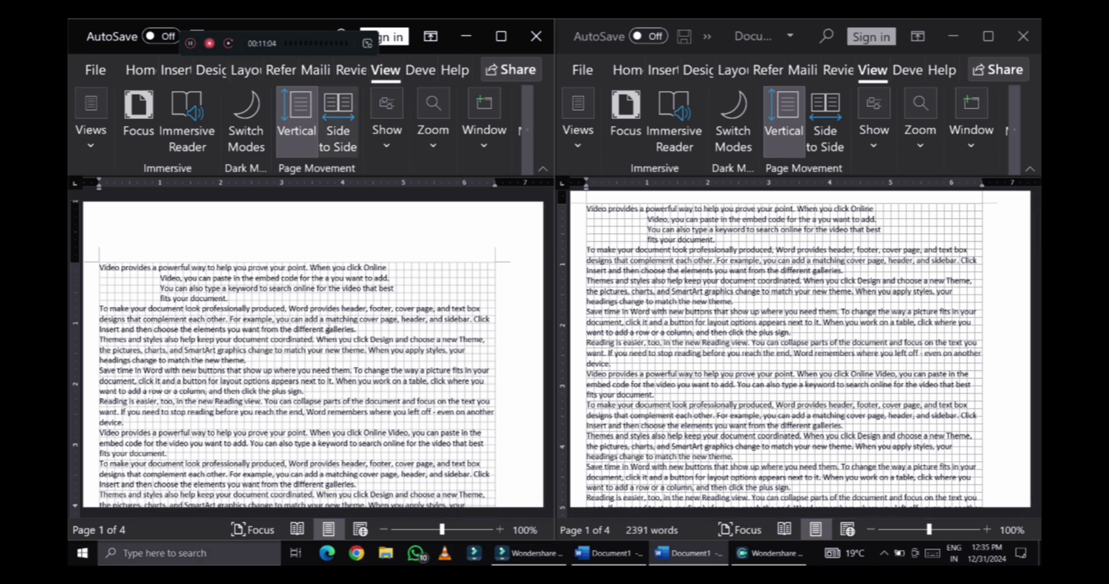
pyautogui.click(351, 70)
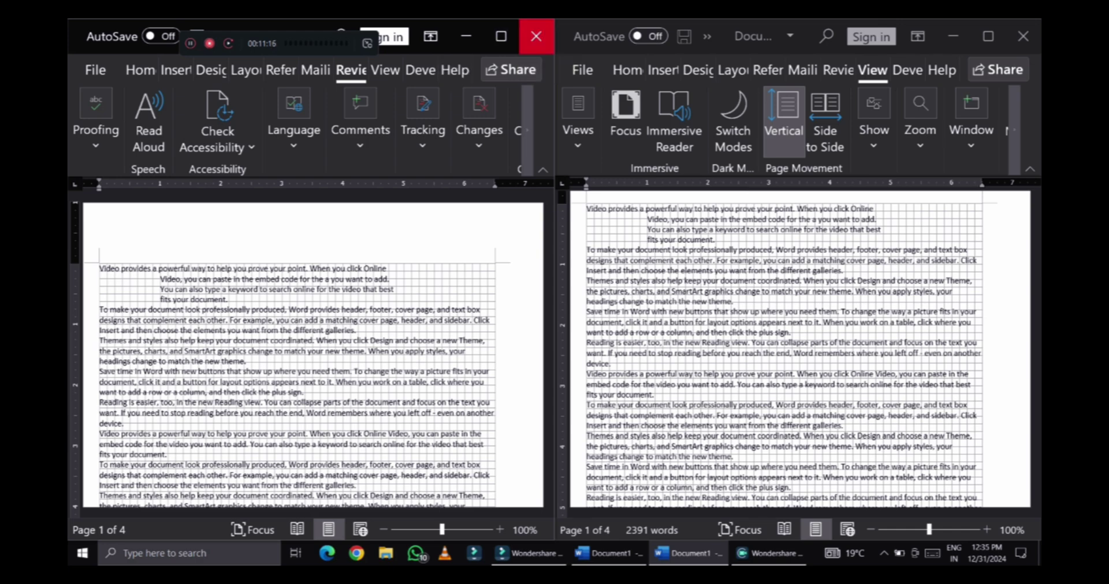
pyautogui.click(536, 36)
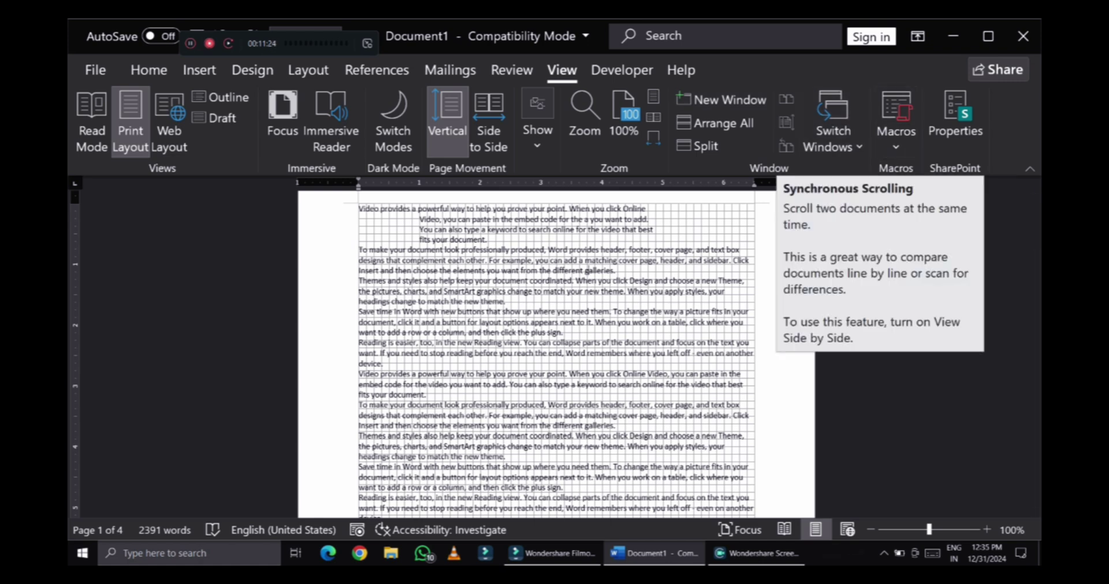
# - Open the document in another new window and switch back to its first window
pyautogui.click(722, 99)
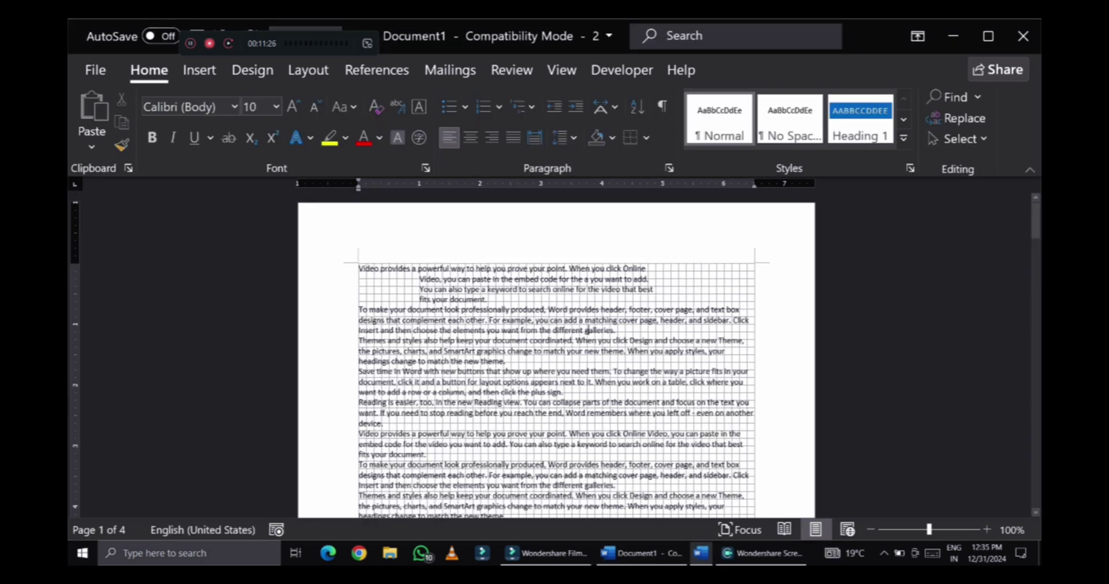
pyautogui.click(561, 70)
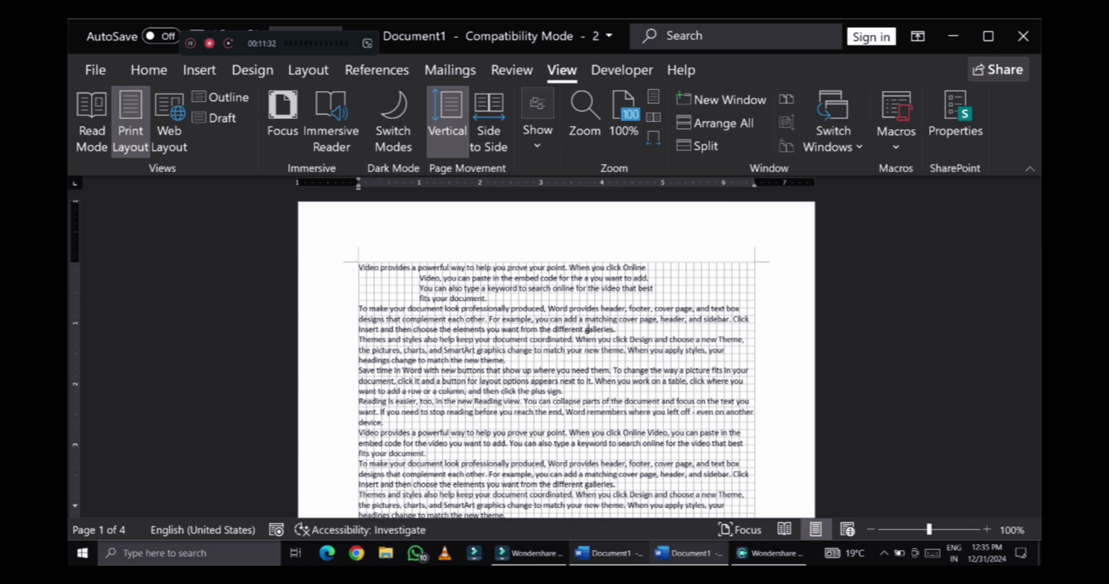
pyautogui.click(608, 553)
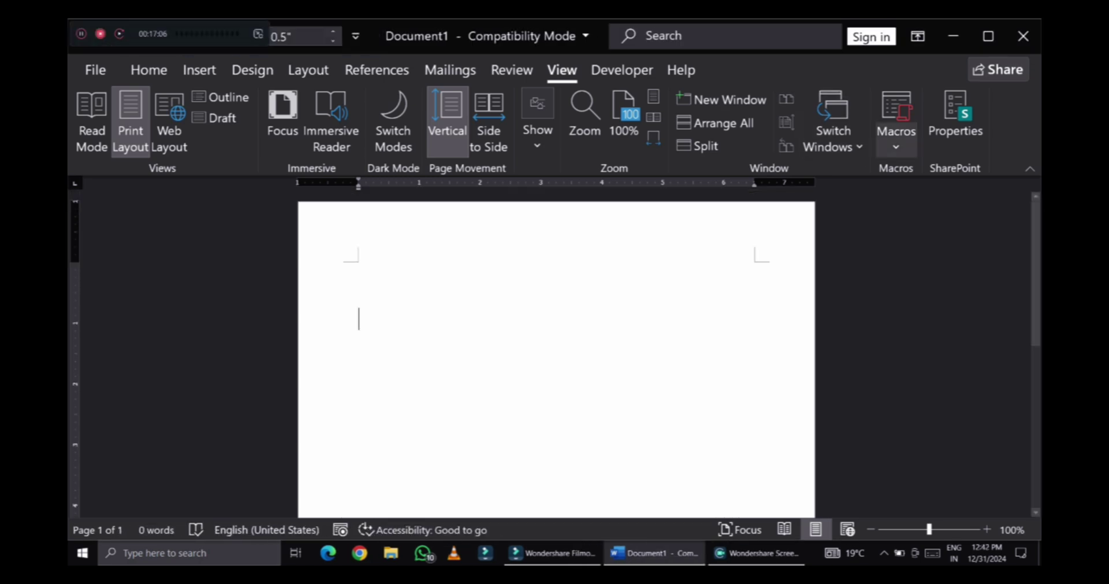
# - Start recording a new macro with the keyboard shortcut Alt+Ctrl+U assigned to it in Normal.dotm
pyautogui.click(895, 138)
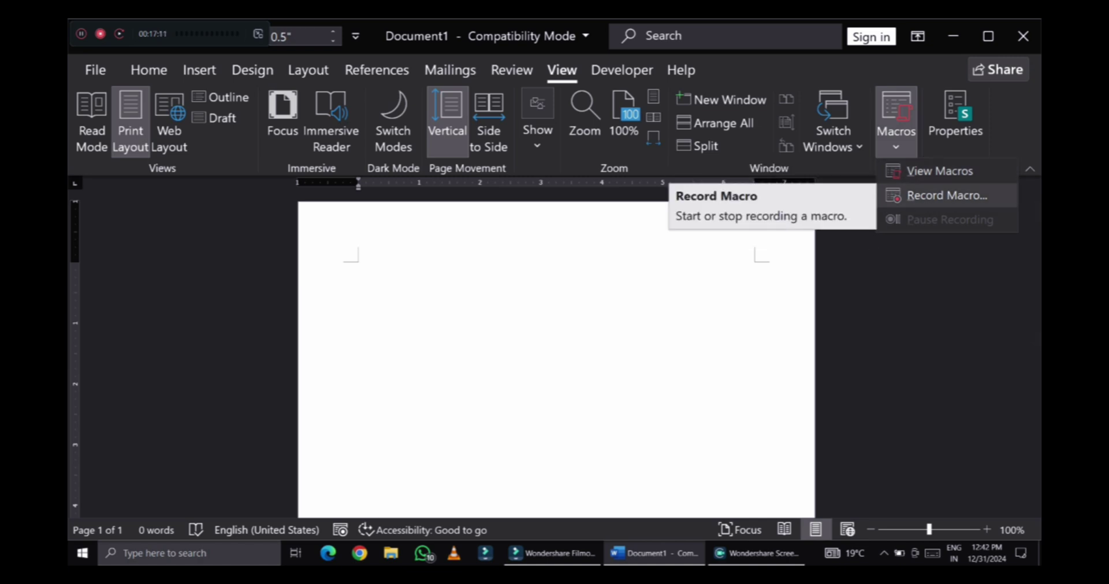
pyautogui.click(946, 195)
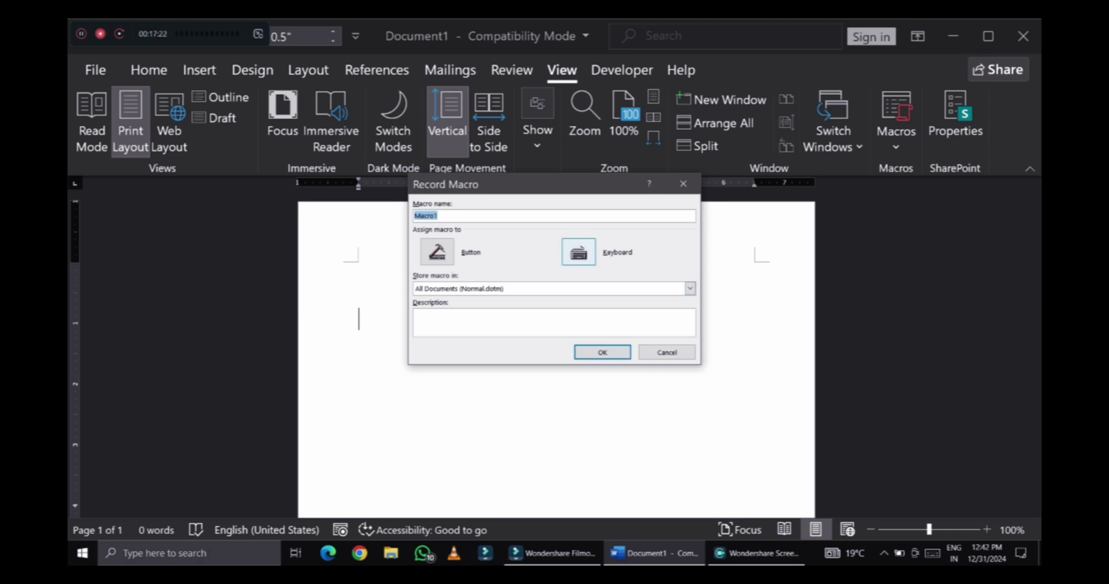
pyautogui.click(578, 252)
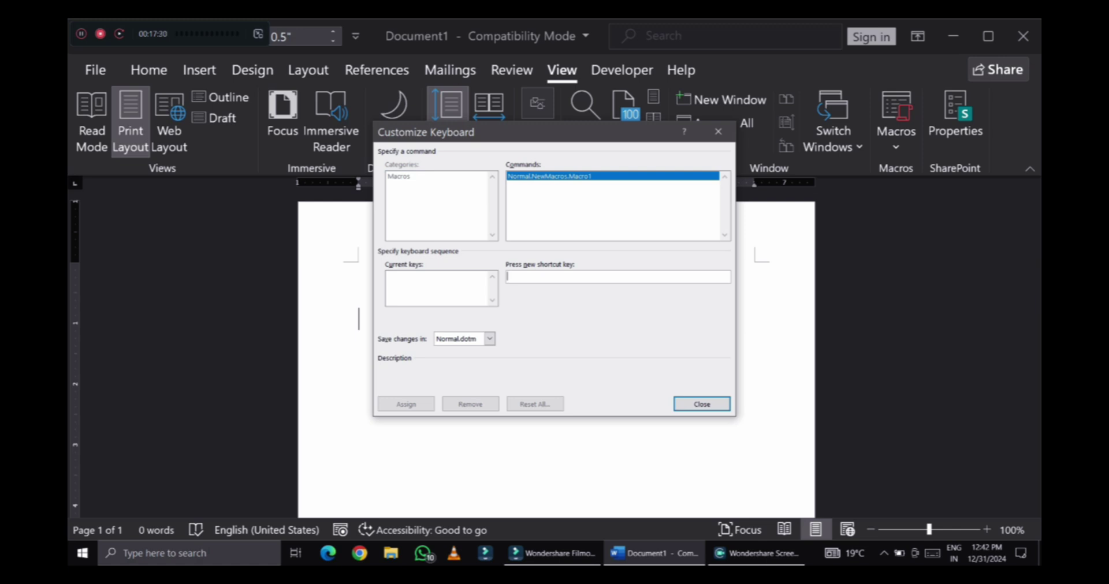
pyautogui.hotkey('ctrl', 'alt', 'u')
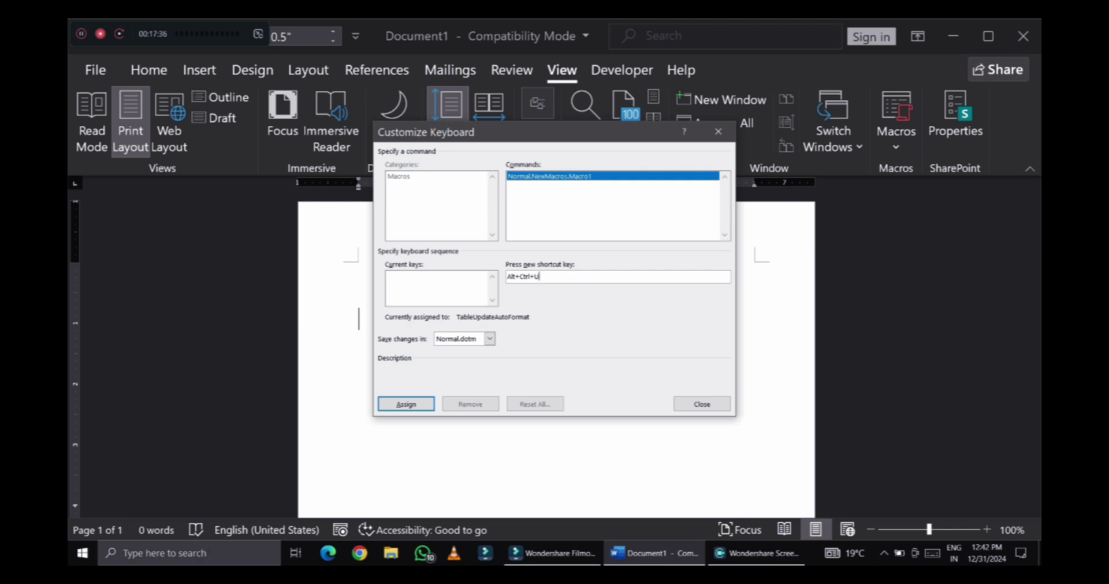
pyautogui.click(406, 404)
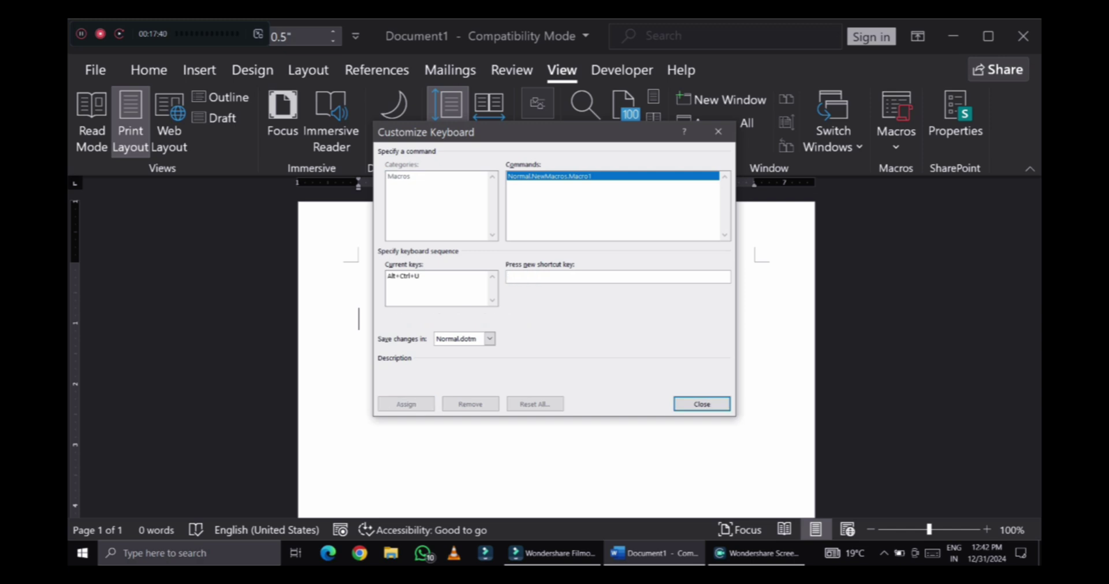
pyautogui.click(701, 404)
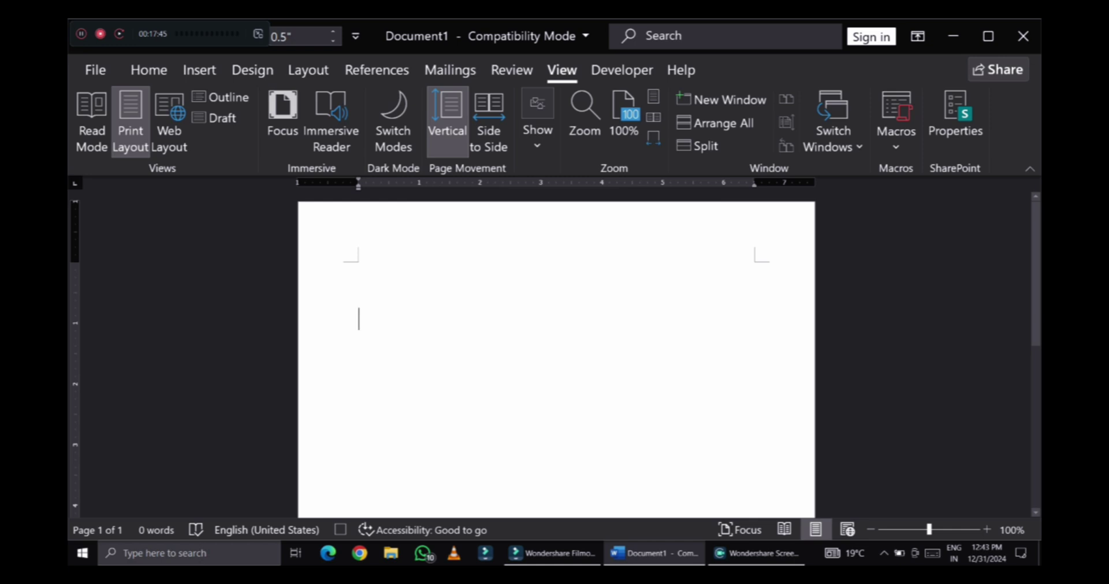
# - Enter two lines of hyphens in the empty document and return to the start of the first line
pyautogui.write('---')
pyautogui.write('------')
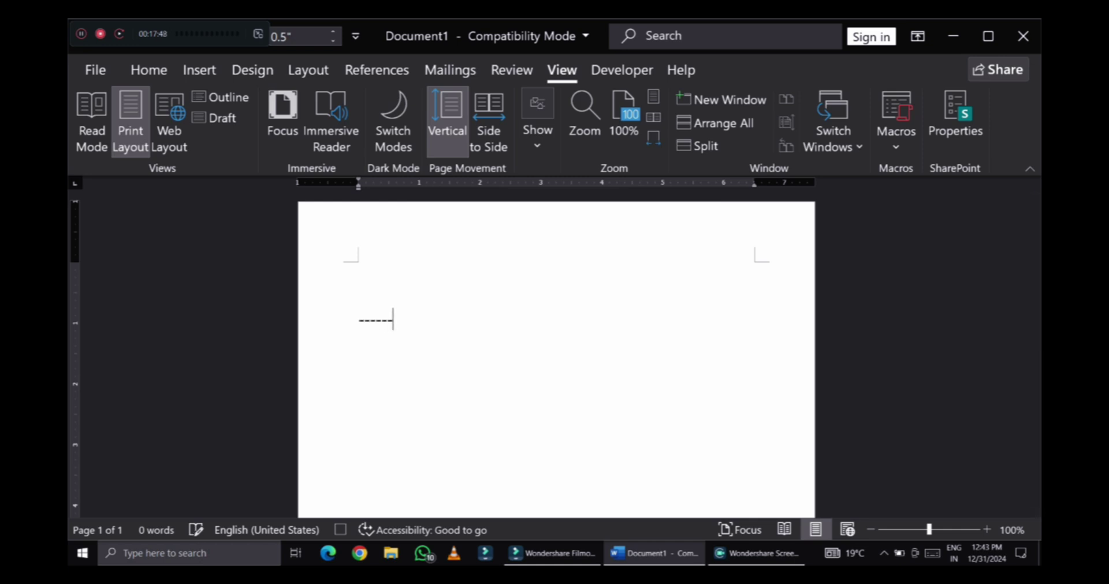
pyautogui.write('-------------')
pyautogui.press('Return')
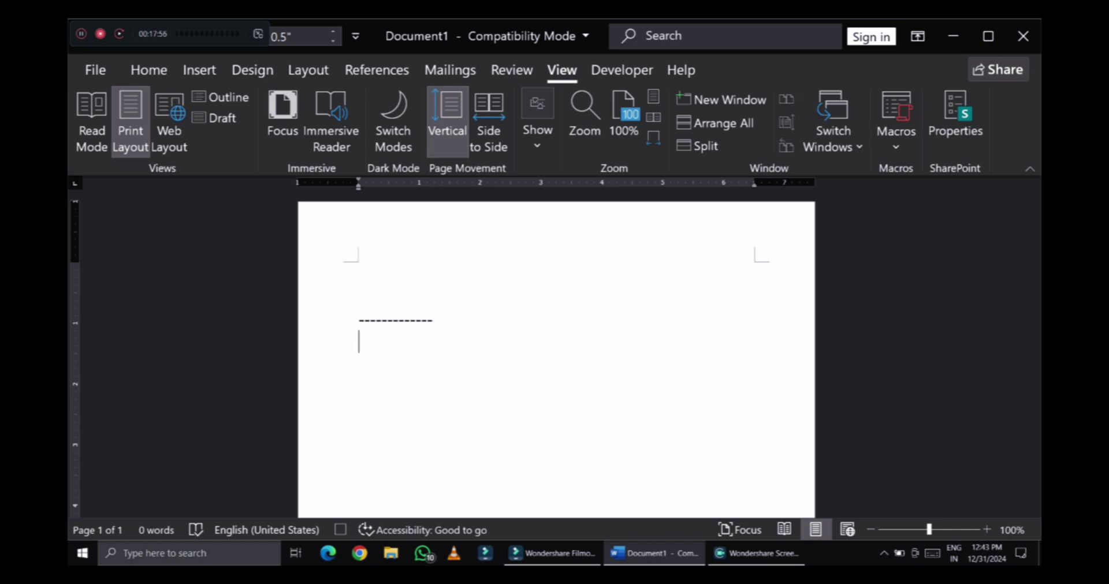
pyautogui.write('---------------')
pyautogui.click(359, 319)
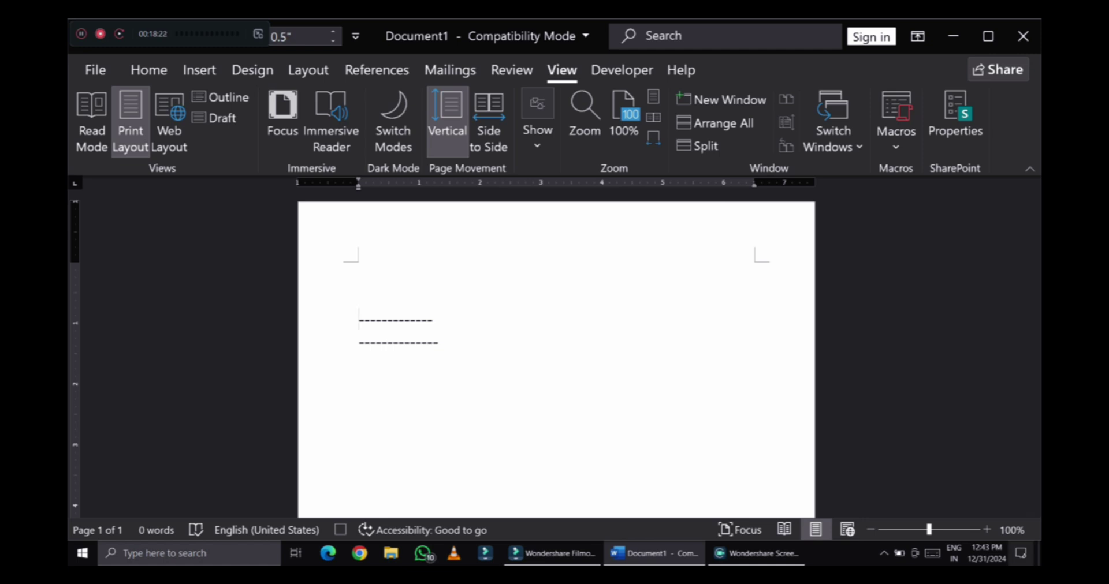
# - Stop the macro recording, then check the list of available macros and dismiss it
pyautogui.click(896, 142)
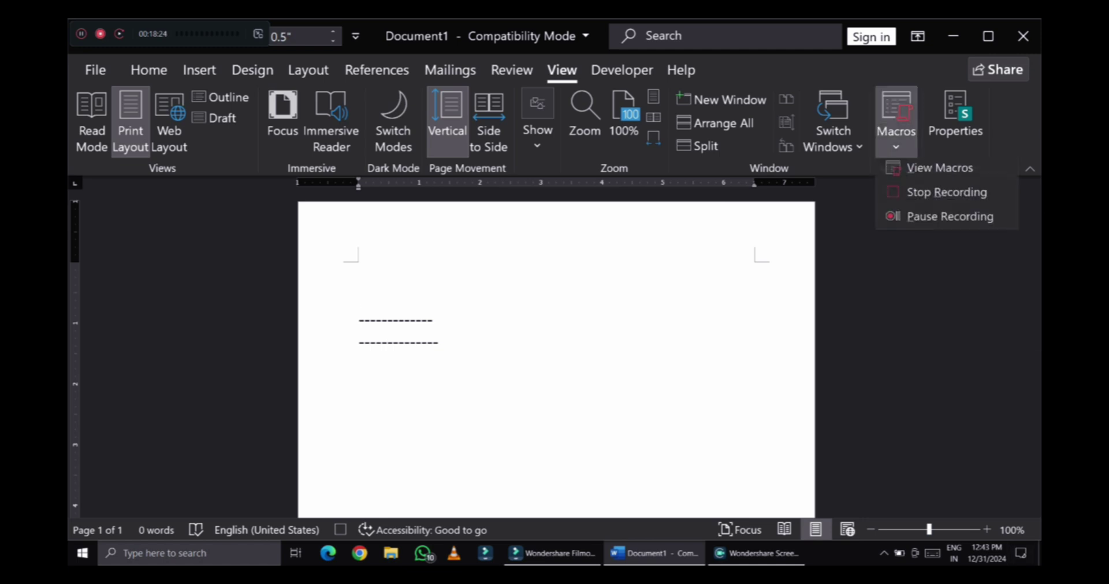
pyautogui.click(945, 195)
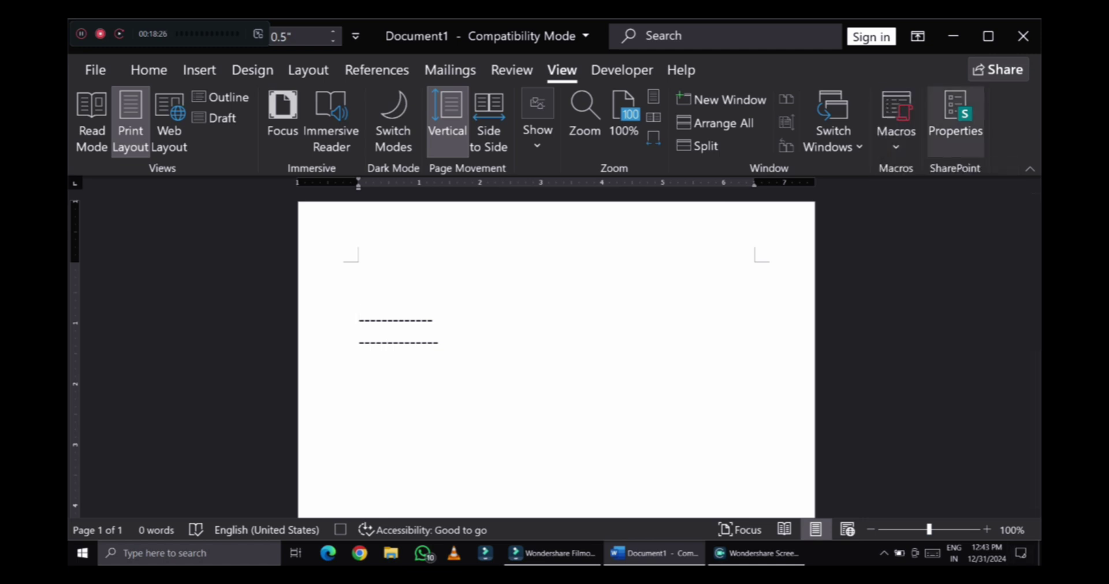
pyautogui.click(896, 143)
pyautogui.click(945, 195)
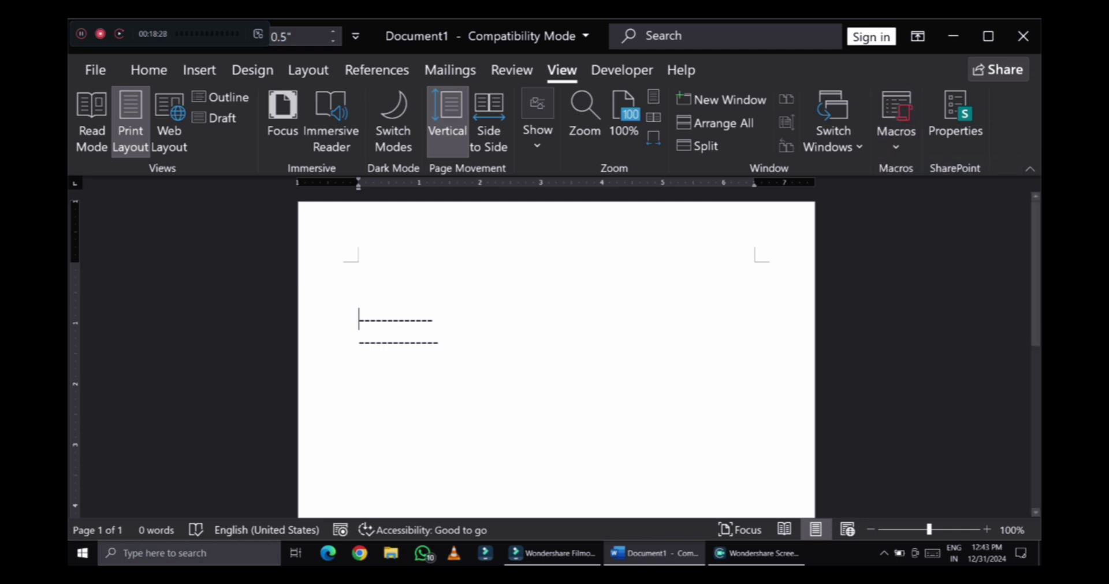
pyautogui.hotkey('alt', 'F8')
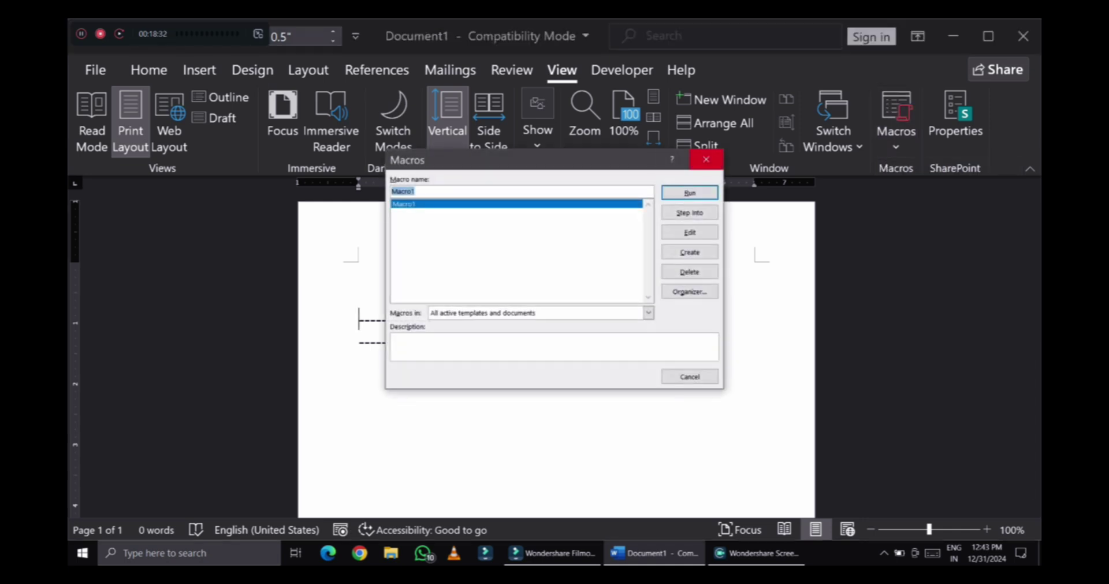
pyautogui.click(705, 159)
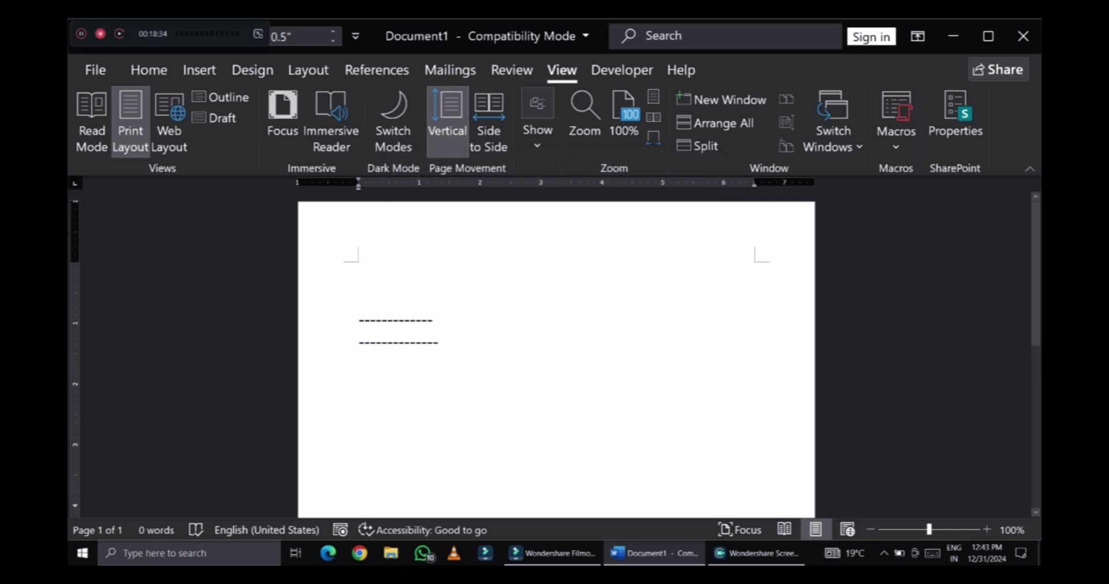
# - Clear the hyphen lines from the page and run the recorded macro there
pyautogui.click(359, 365)
pyautogui.press('BackSpace')
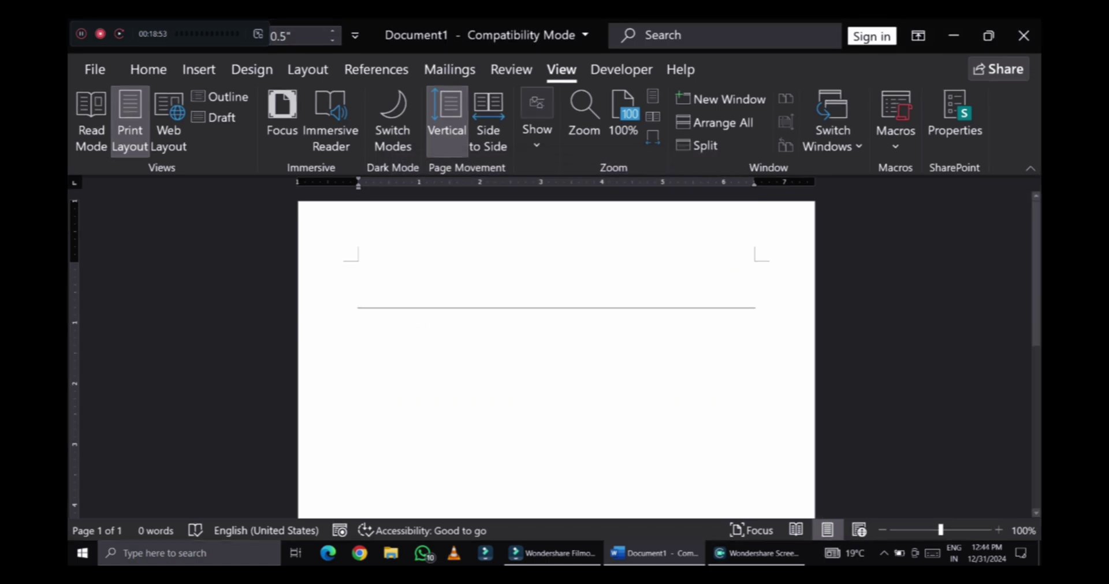
pyautogui.hotkey('ctrl', 'z')
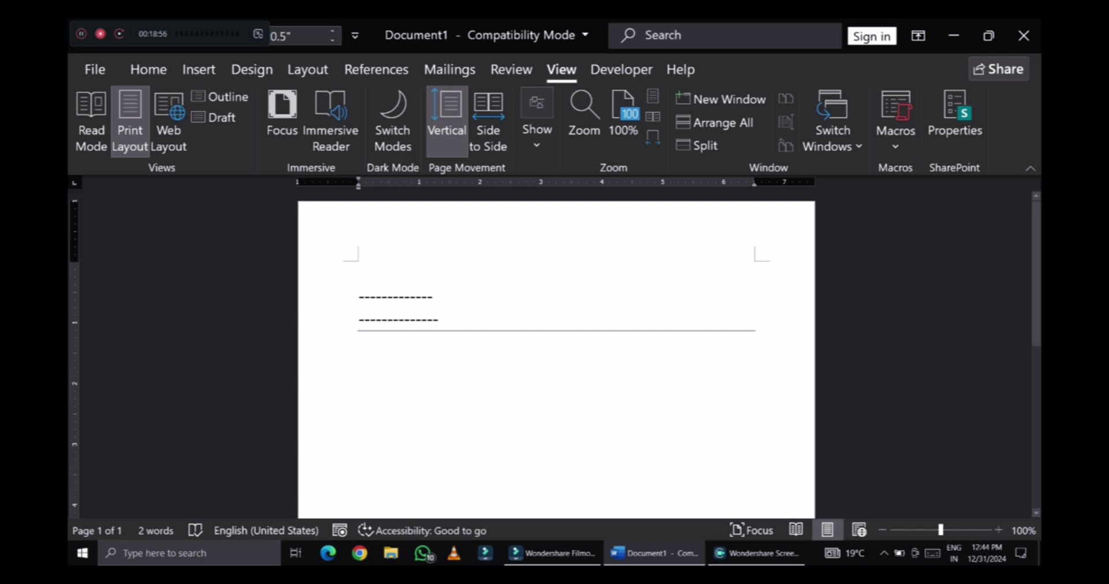
# - Insert a page break and run the recorded macro on the second page
pyautogui.hotkey('ctrl', 'z')
pyautogui.hotkey('ctrl', 'Return')
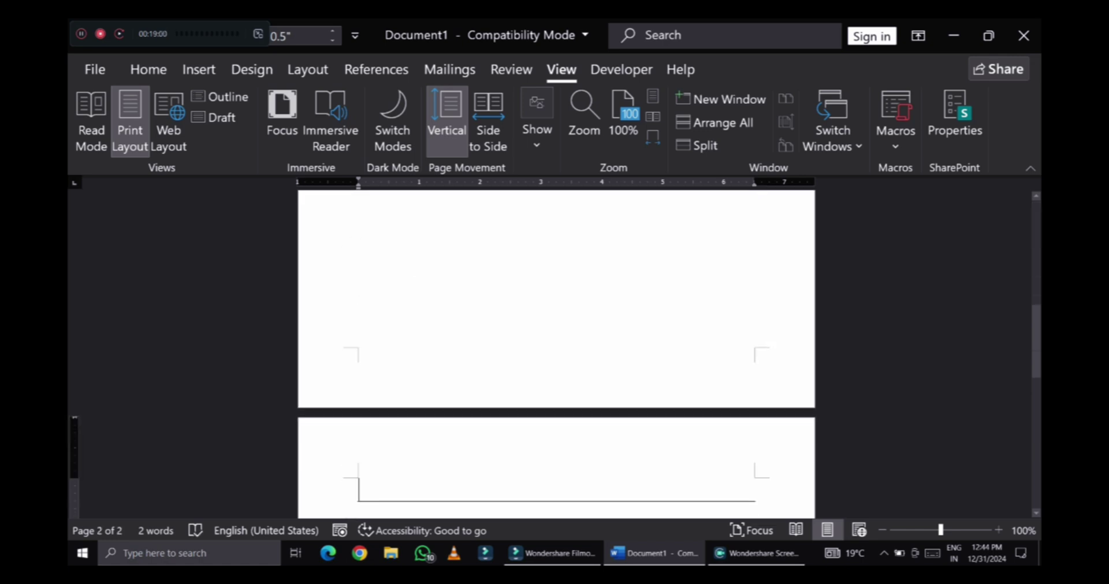
pyautogui.hotkey('ctrl', 'z')
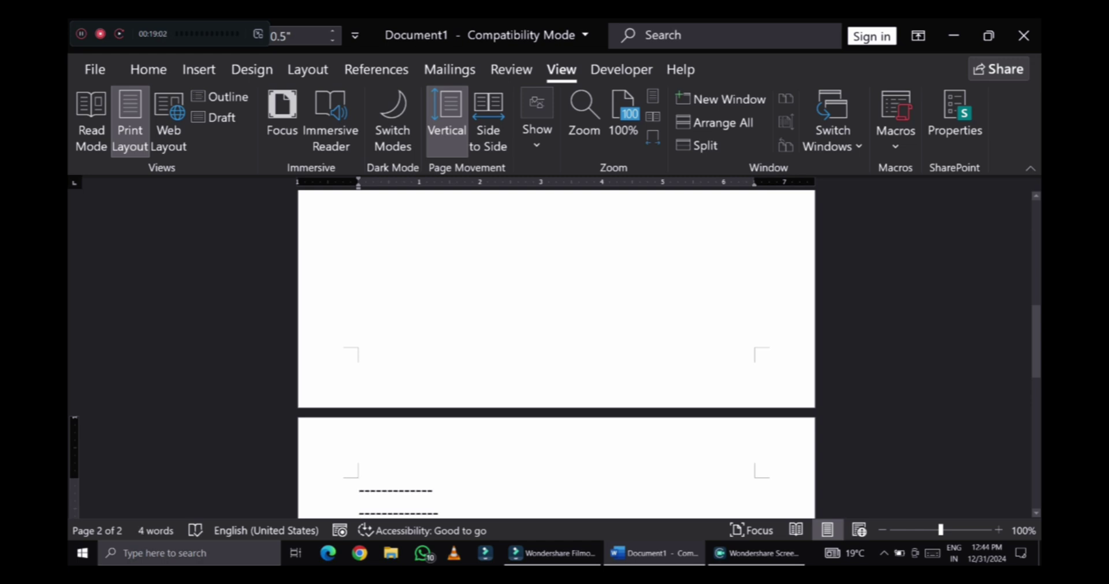
pyautogui.scroll(-5, 555, 354)
pyautogui.scroll(10, 556, 354)
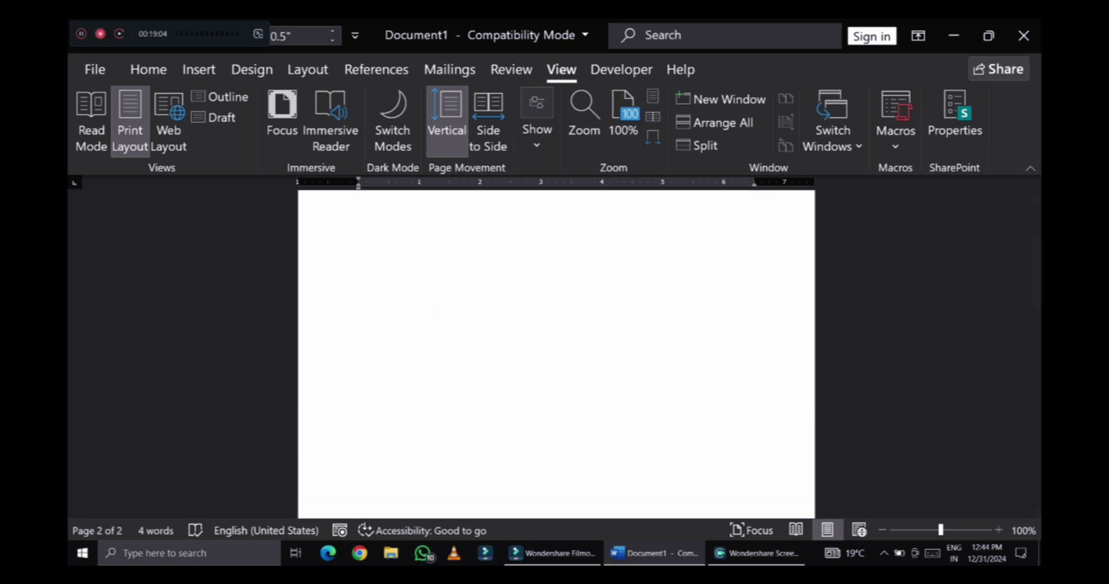
pyautogui.scroll(-5, 556, 354)
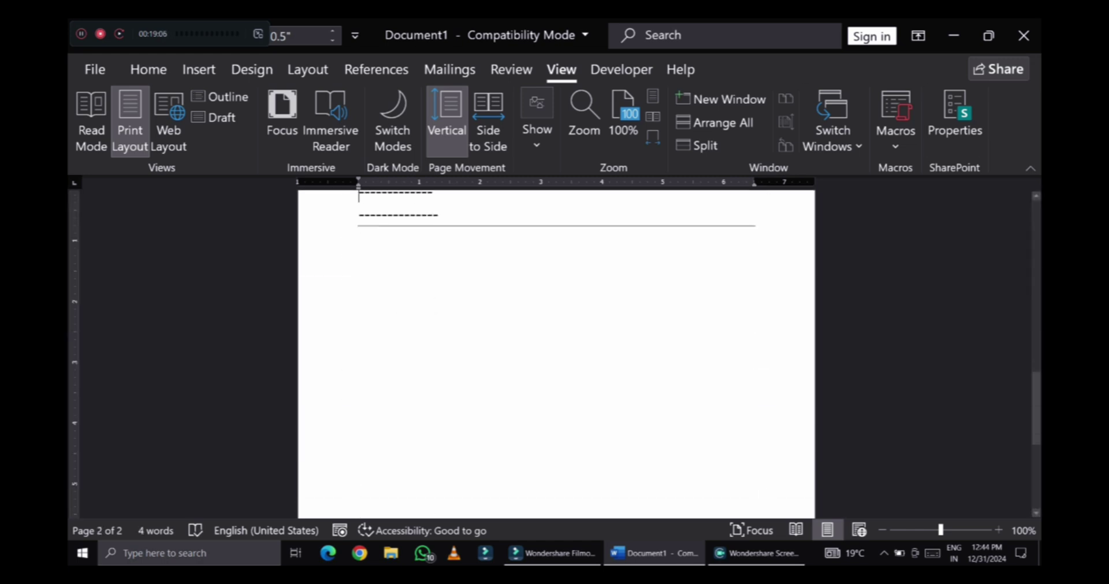
# - Undo the macro's inserted hyphen lines and the page break
pyautogui.hotkey('ctrl', 'z')
pyautogui.hotkey('ctrl', 'z')
pyautogui.hotkey('ctrl', 'z')
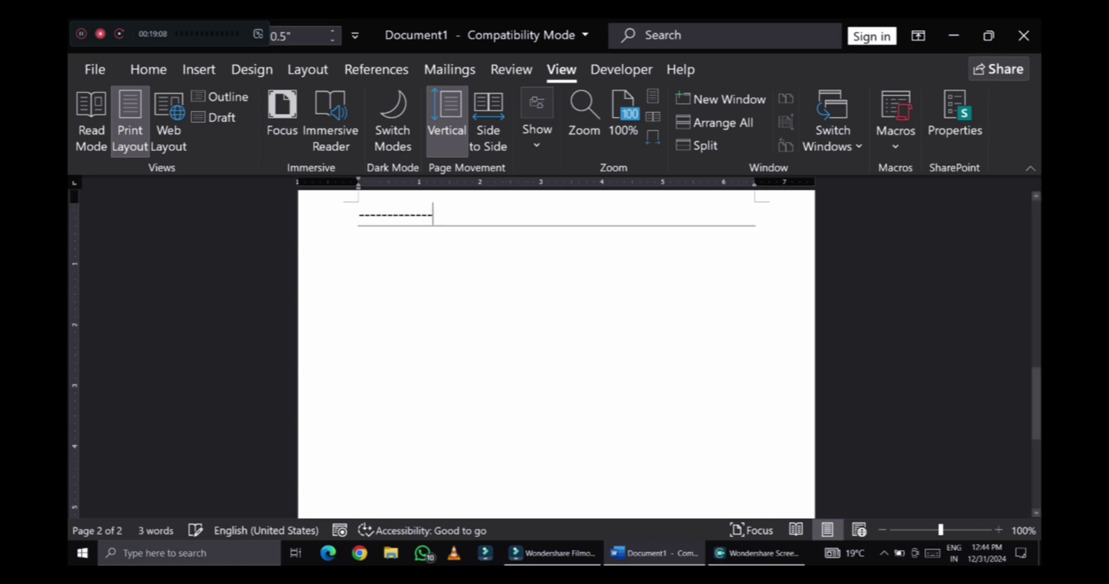
pyautogui.hotkey('ctrl', 'z')
pyautogui.hotkey('ctrl', 'z')
pyautogui.hotkey('ctrl', 'z')
pyautogui.hotkey('ctrl', 'z')
pyautogui.hotkey('ctrl', 'z')
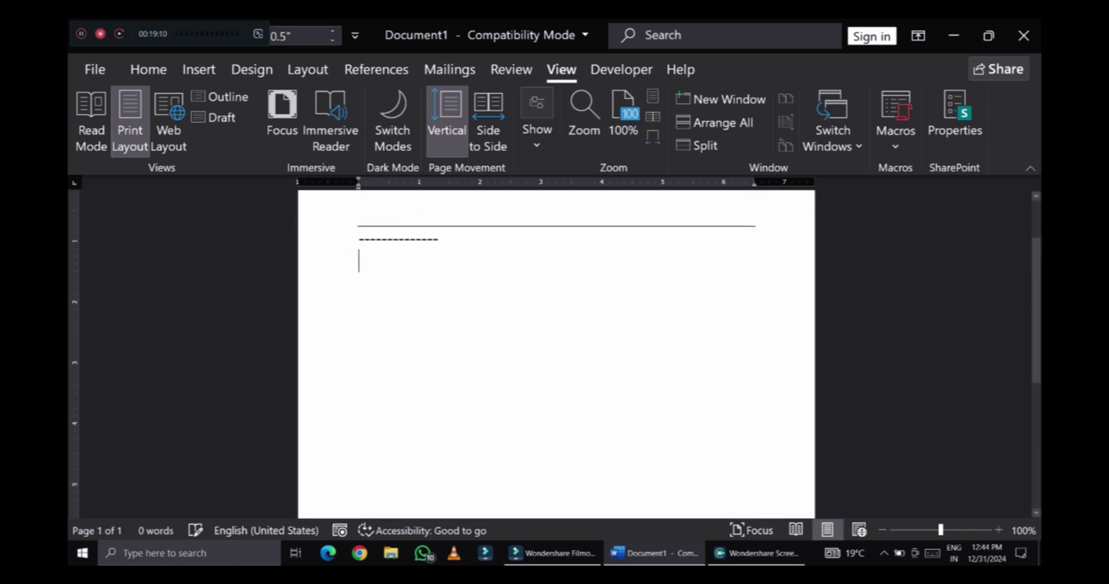
pyautogui.hotkey('ctrl', 'z')
pyautogui.hotkey('ctrl', 'z')
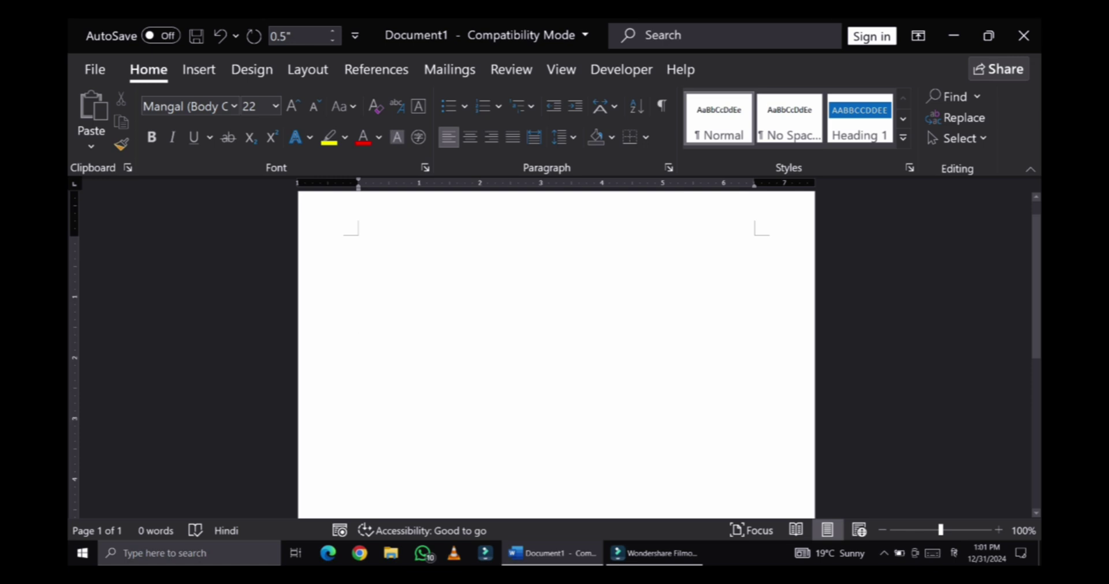
# - Start recording a new macro under the default name, with Alt+Ctrl+L assigned as its keyboard shortcut
pyautogui.click(561, 69)
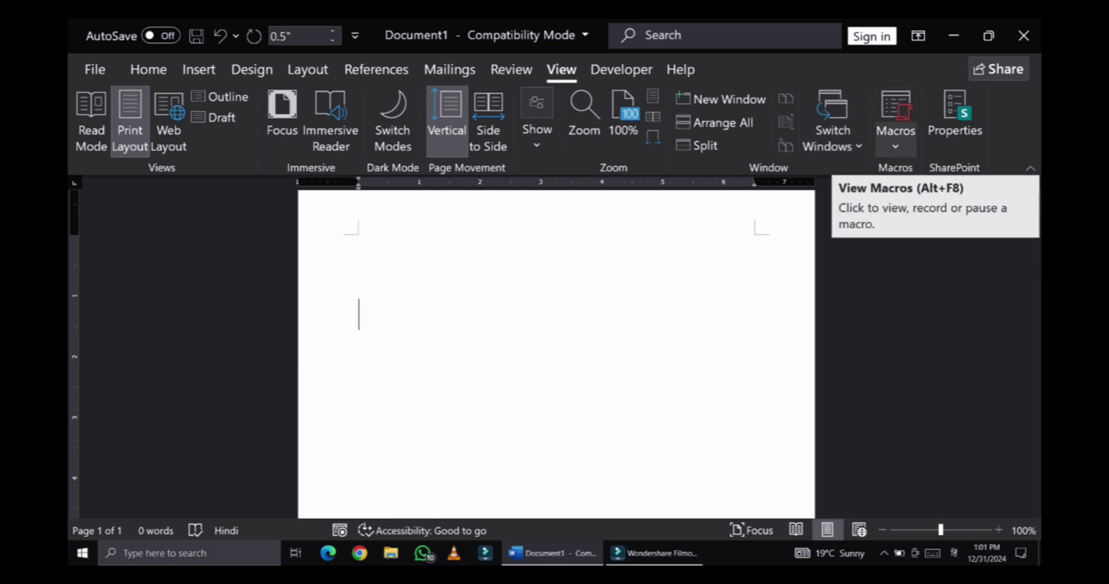
pyautogui.click(895, 125)
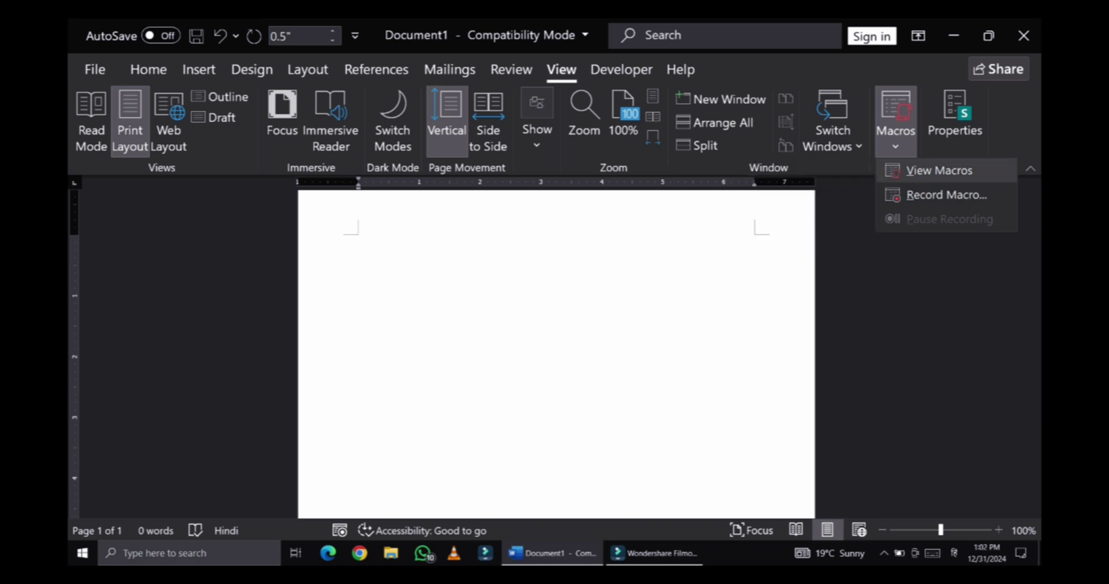
pyautogui.click(946, 195)
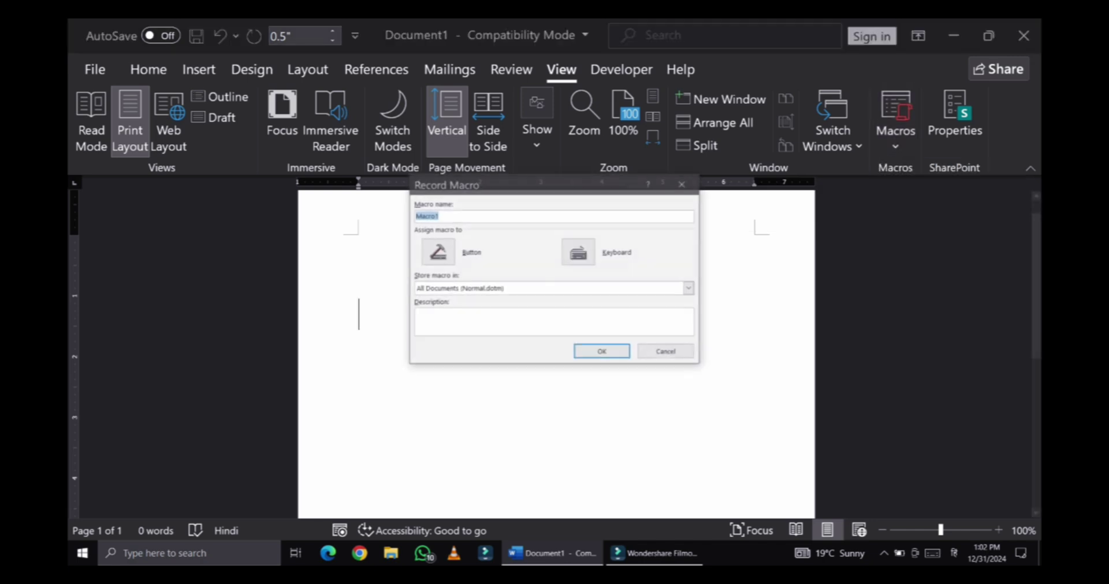
pyautogui.click(579, 253)
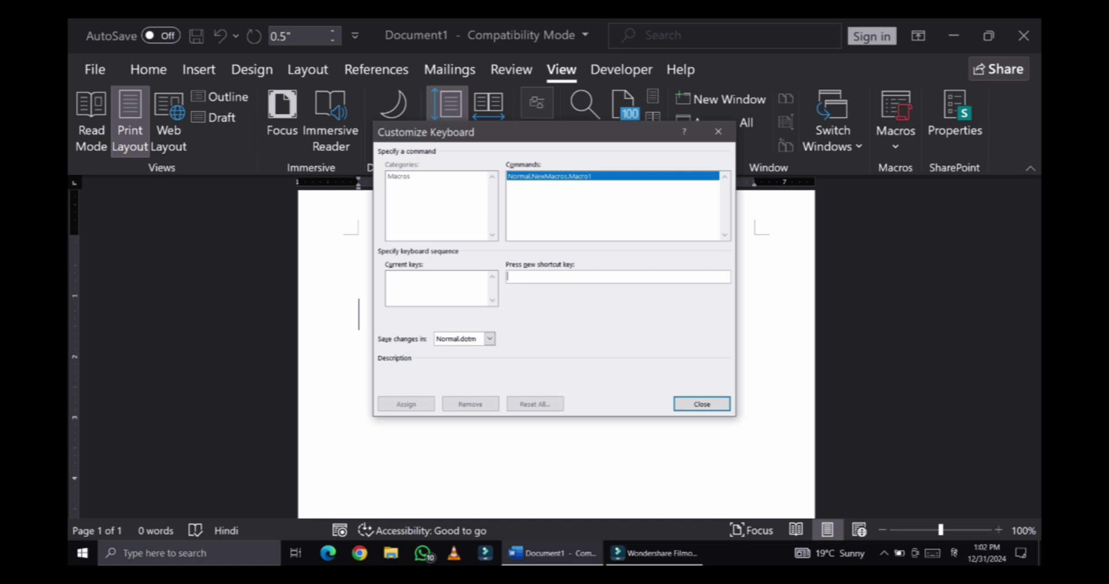
pyautogui.hotkey('ctrl', 'alt', 'l')
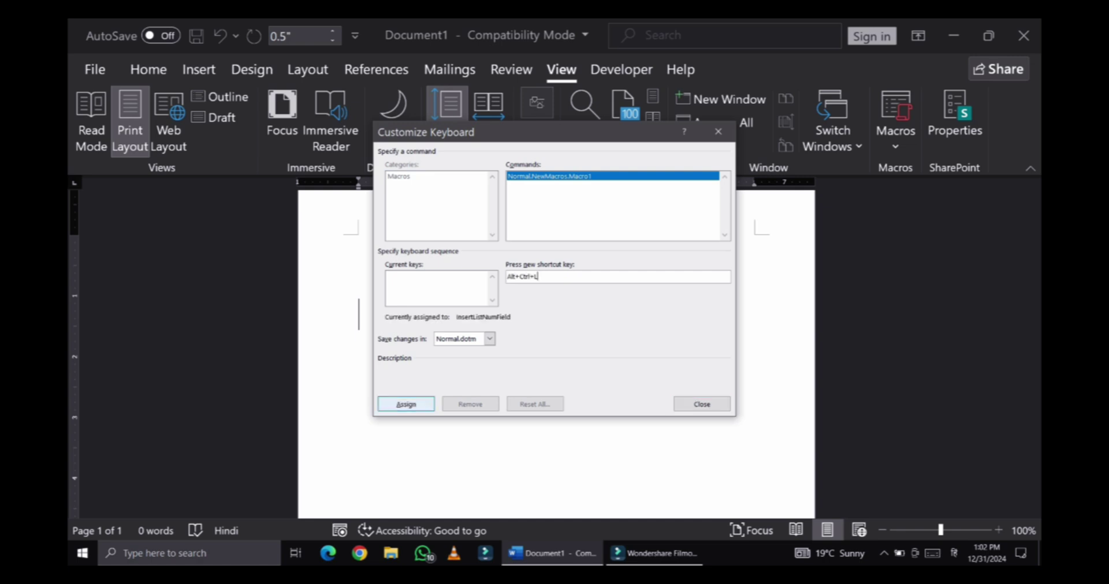
pyautogui.click(406, 404)
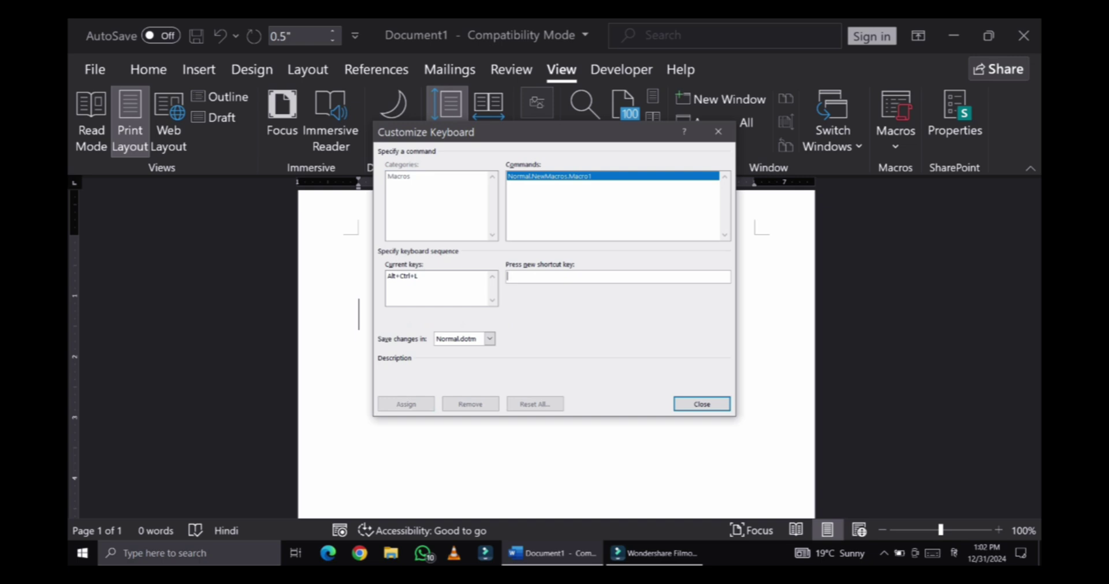
pyautogui.press('Return')
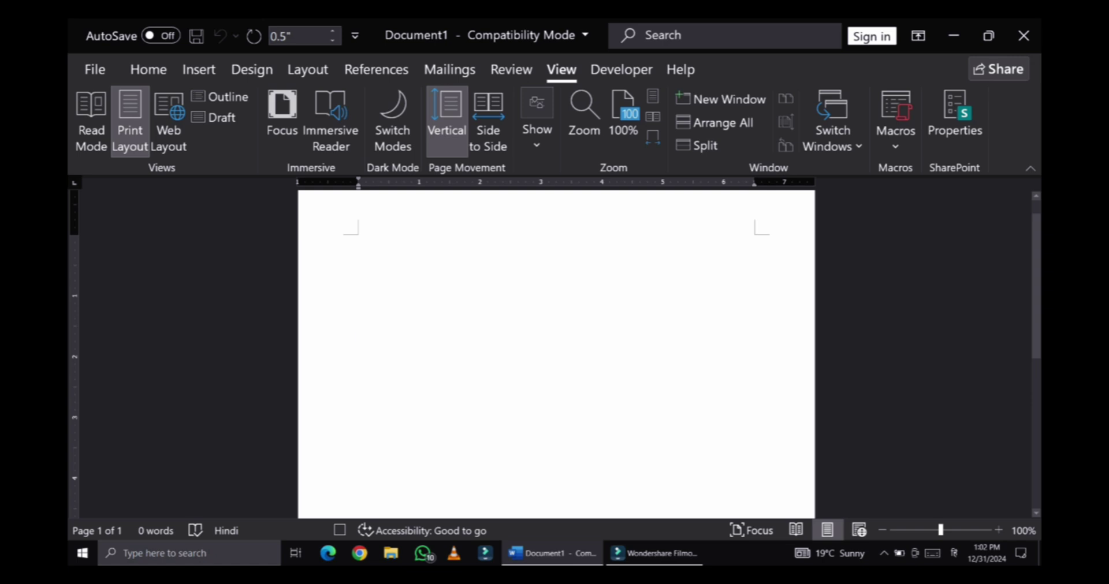
pyautogui.write('प्प')
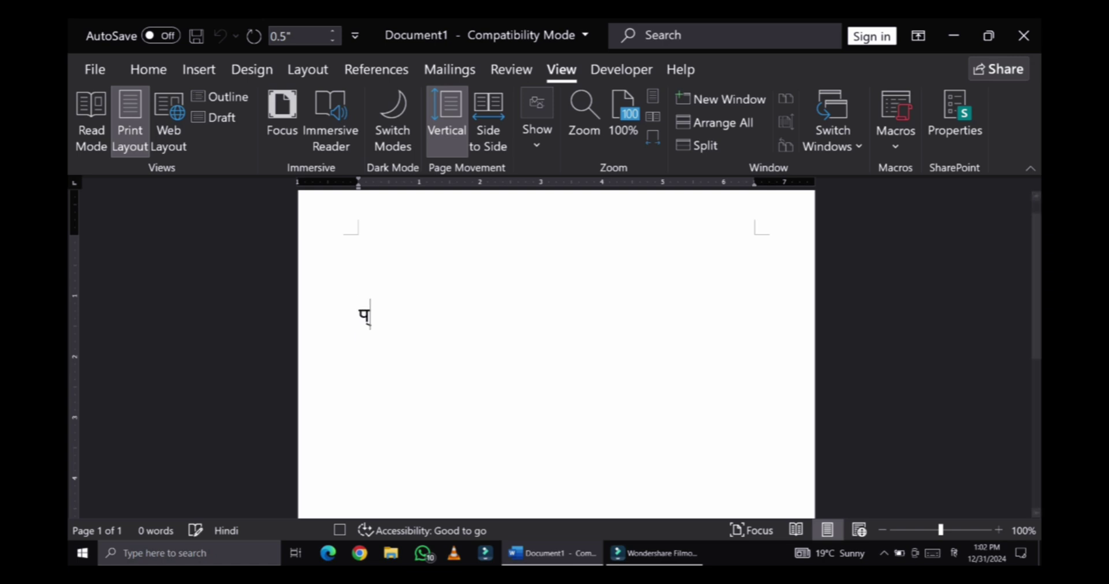
pyautogui.press('BackSpace')
pyautogui.press('BackSpace')
pyautogui.press('BackSpace')
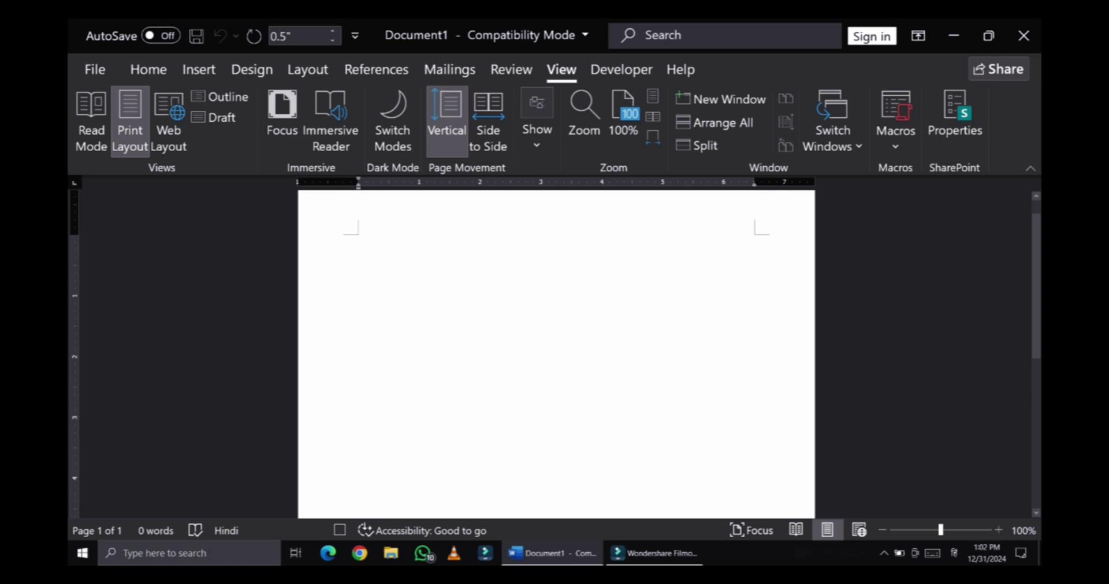
# - Enter three lines of Hindi sample text on the page: "रिकारैकरिप", "केरुकुपिरुपुकर" and "रेरकुनपुकरिपिकरुप"
pyautogui.write('रिकारैकरिप')
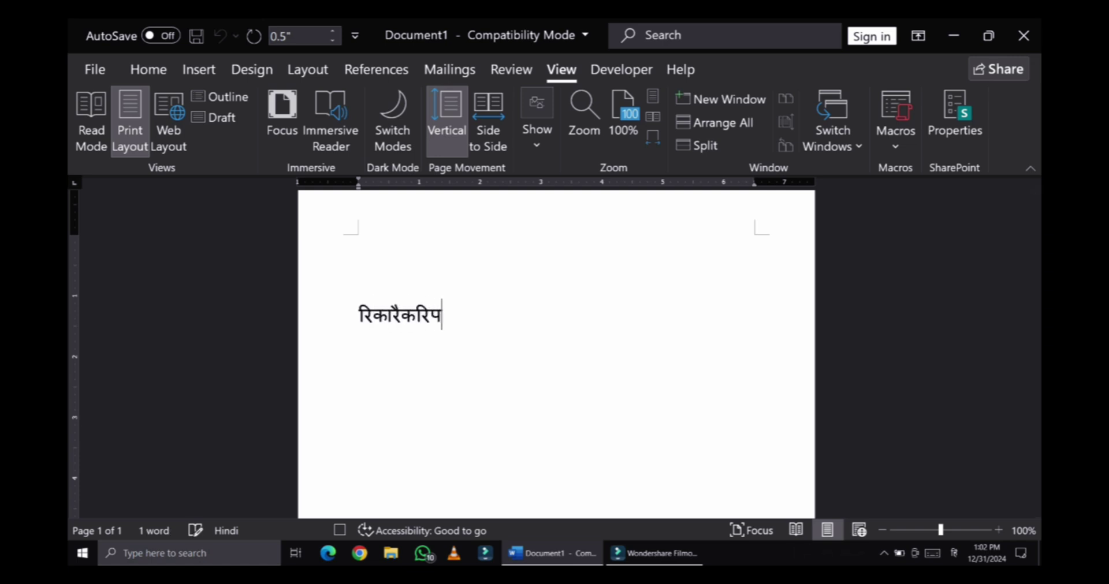
pyautogui.press('Return')
pyautogui.write('केरुकुपिरु')
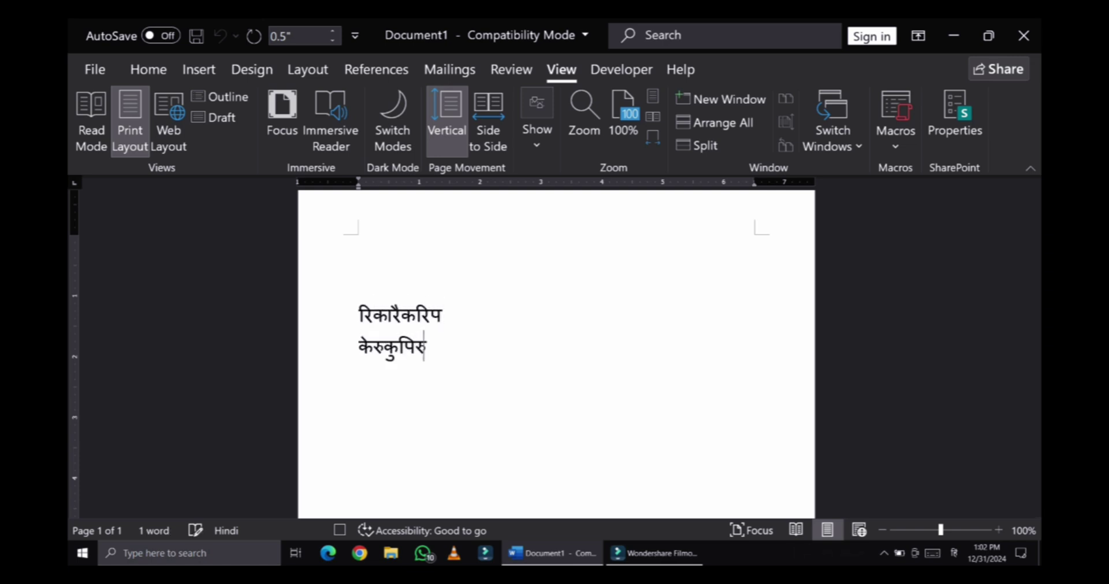
pyautogui.write('पुकर')
pyautogui.press('Return')
pyautogui.write('रेरकुन')
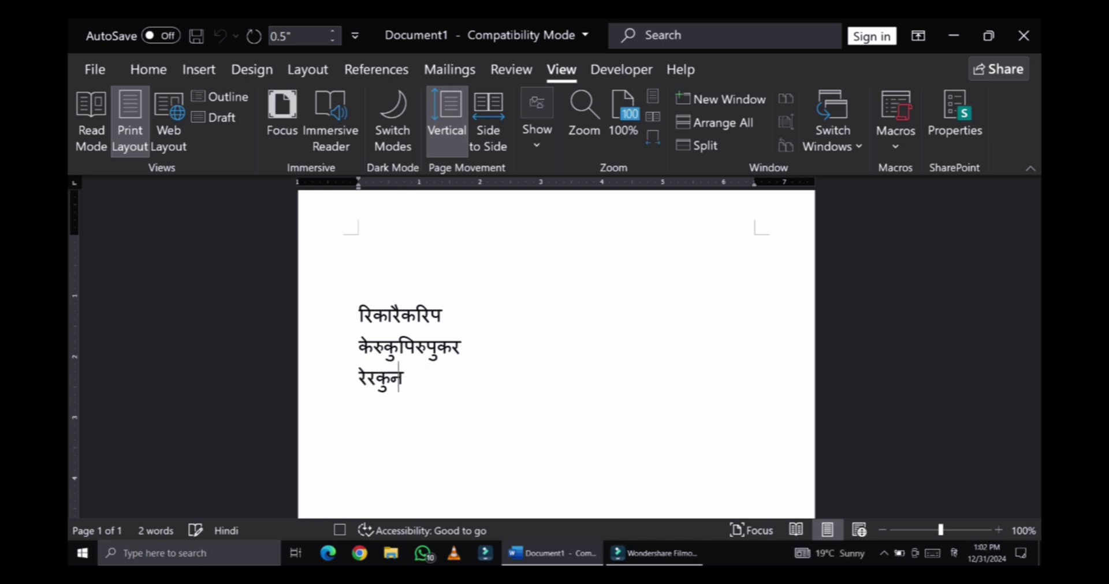
pyautogui.write('पुकरिपिकरुप')
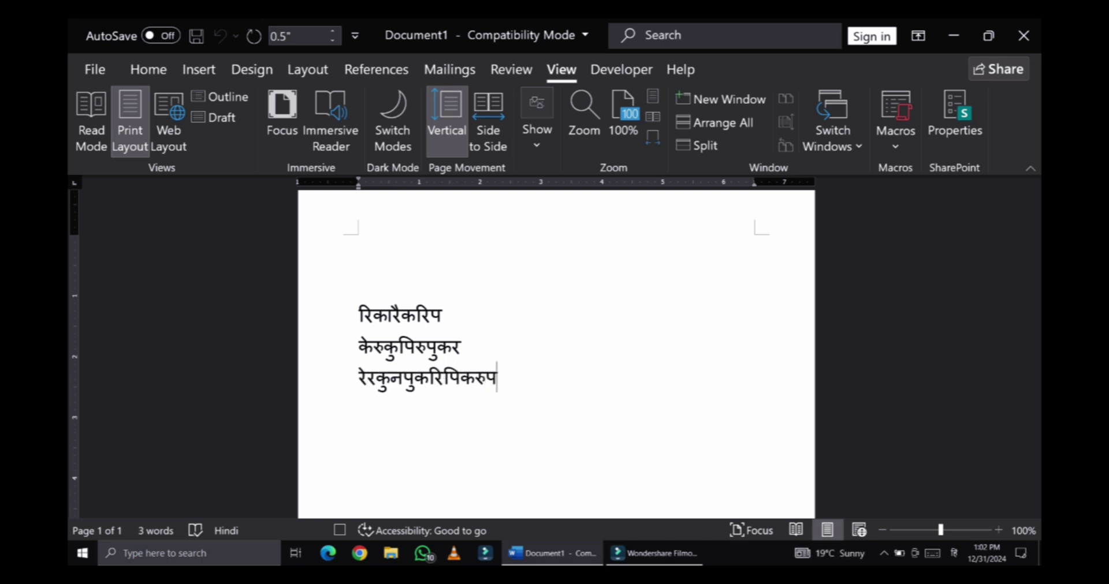
# - Move the insertion point to the start of the first text line and stop the macro recording
pyautogui.scroll(1, 554, 352)
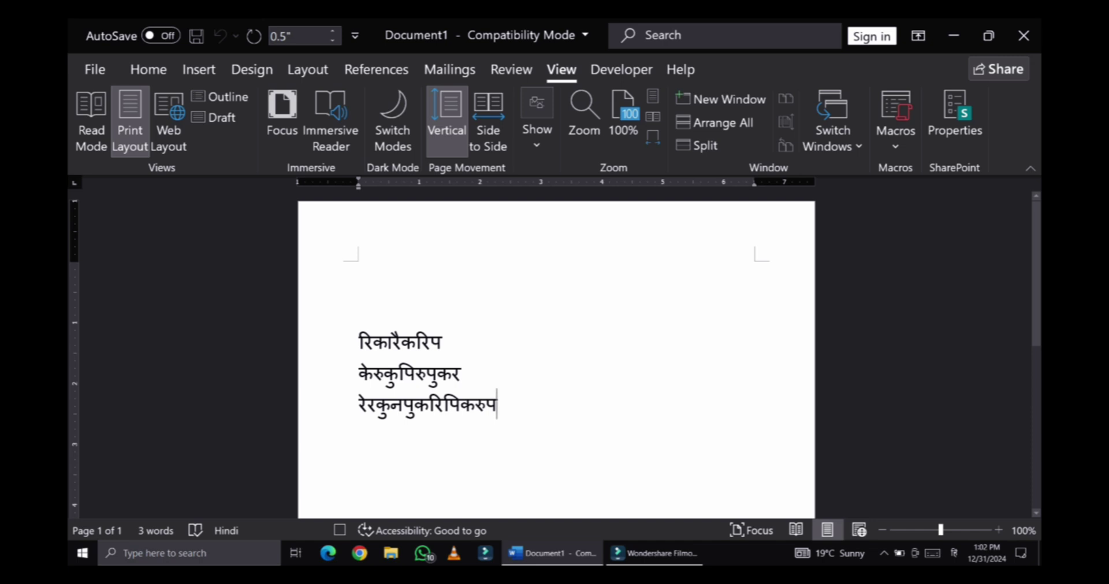
pyautogui.press('Home')
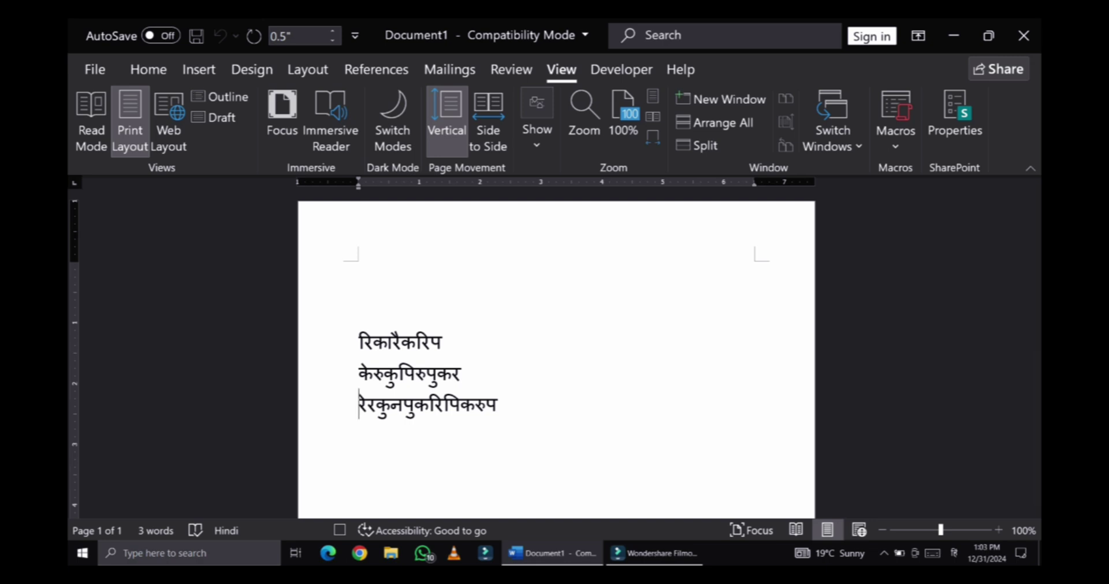
pyautogui.click(359, 373)
pyautogui.press('End')
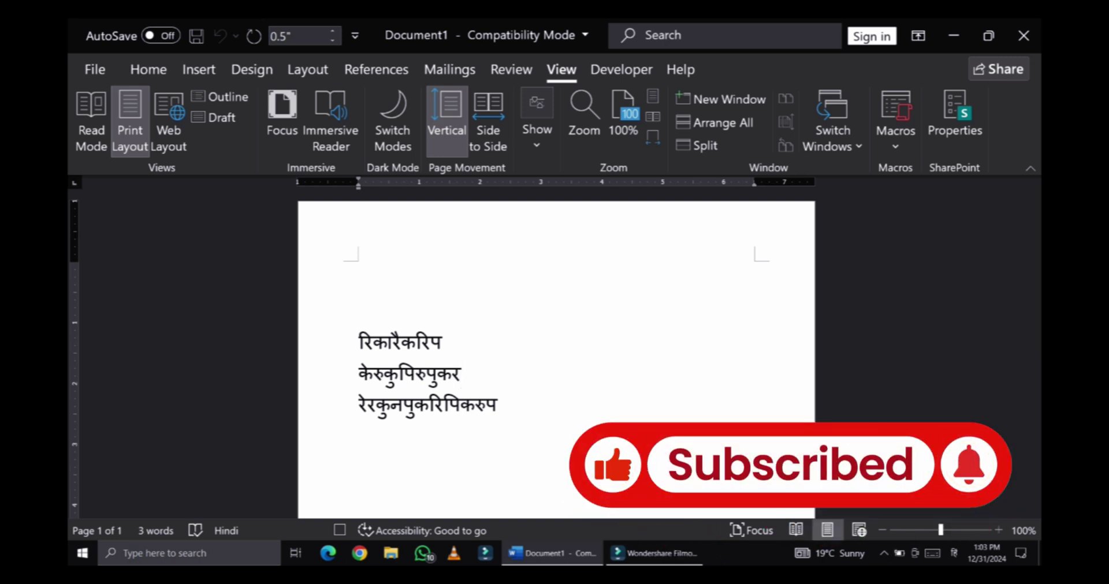
pyautogui.press('Home')
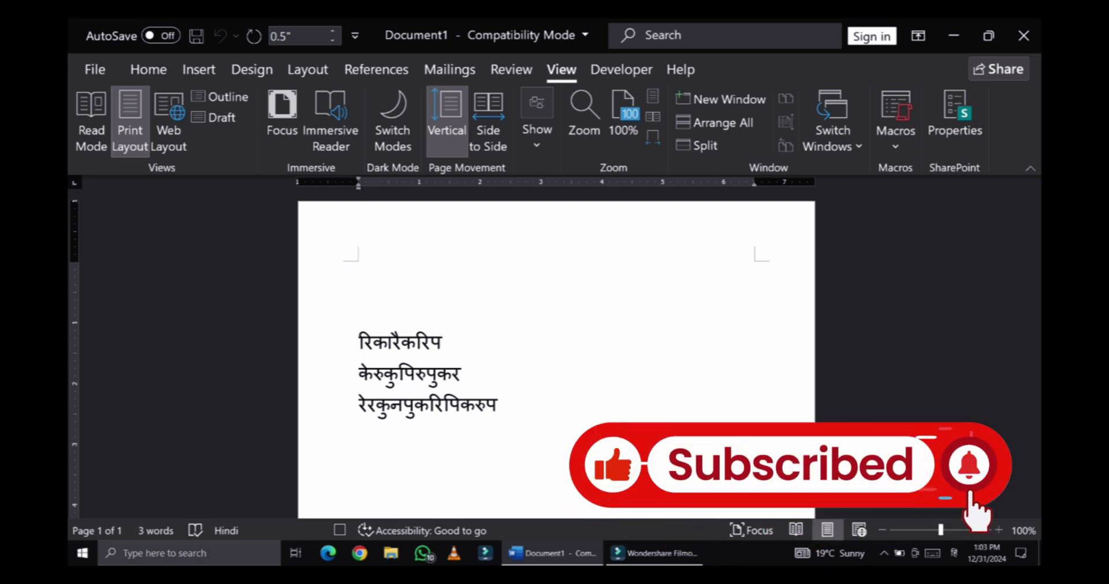
pyautogui.click(895, 140)
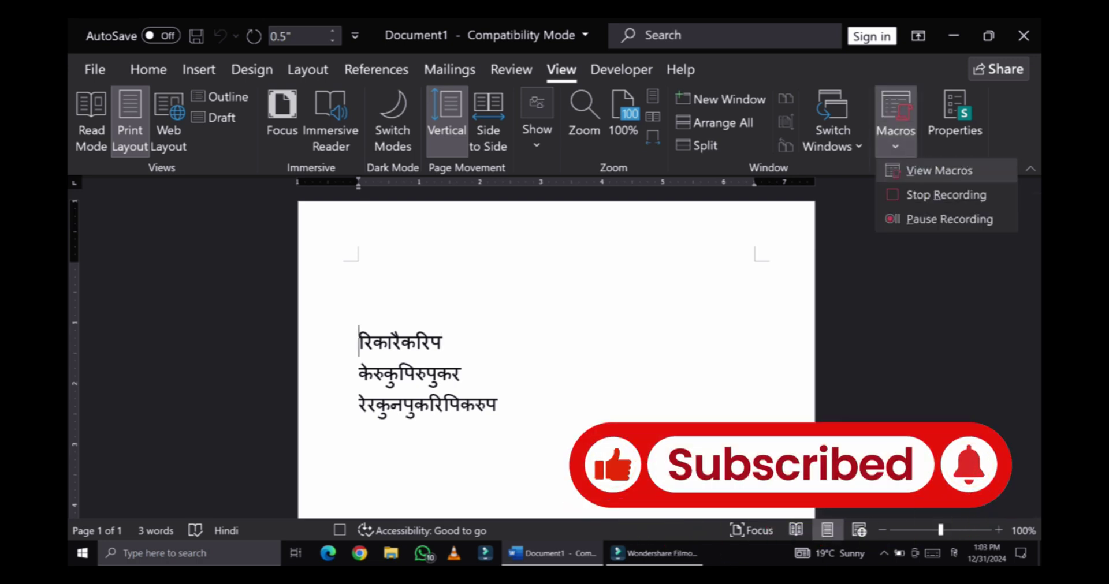
pyautogui.click(946, 195)
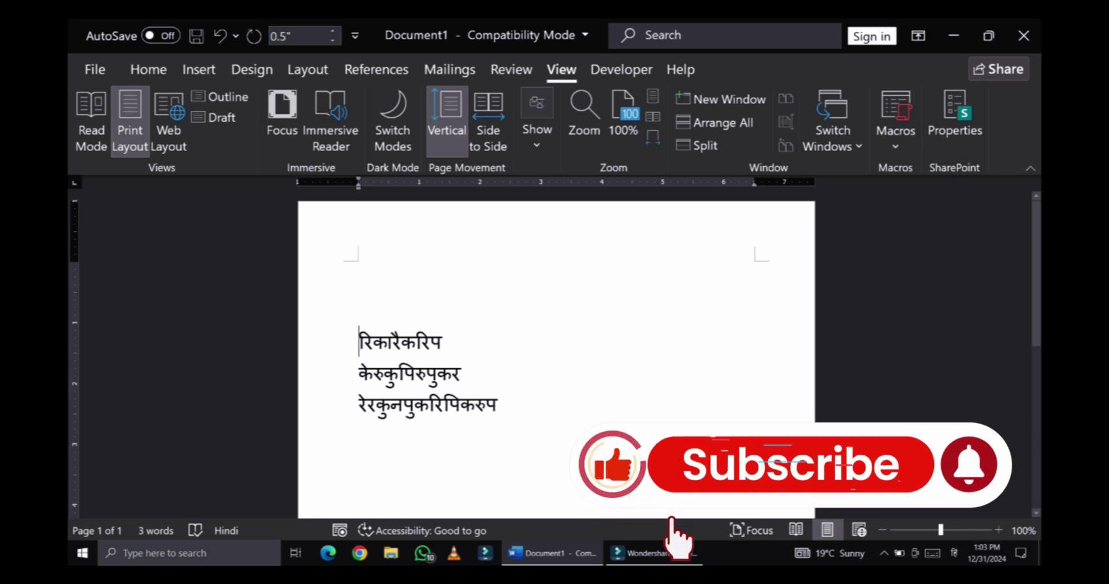
# - Start a new line after the third line of Hindi text and bring up the macro commands
pyautogui.click(485, 404)
pyautogui.click(498, 404)
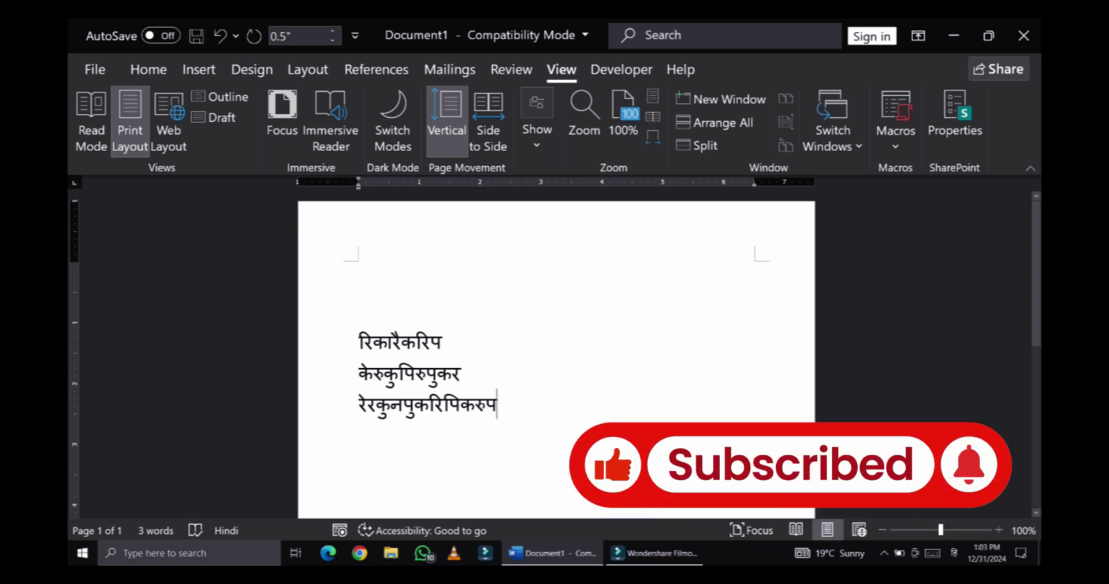
pyautogui.press('Return')
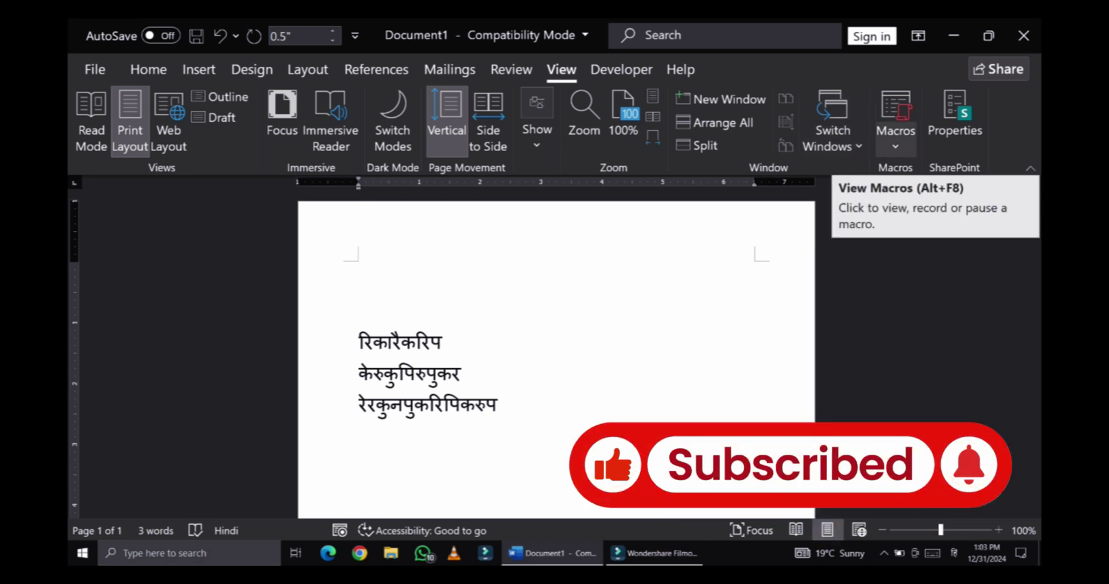
pyautogui.click(895, 146)
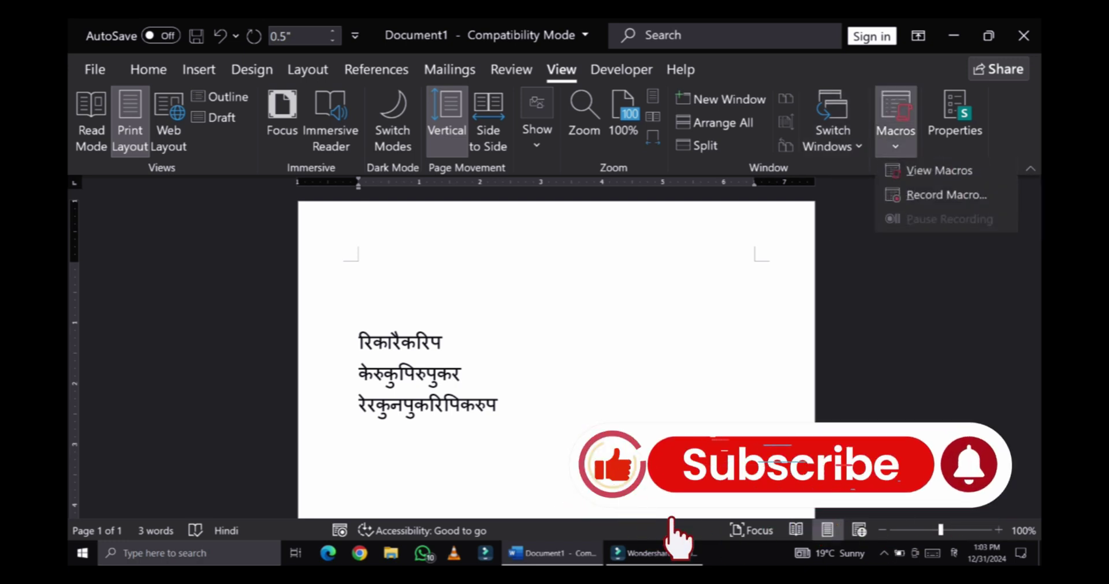